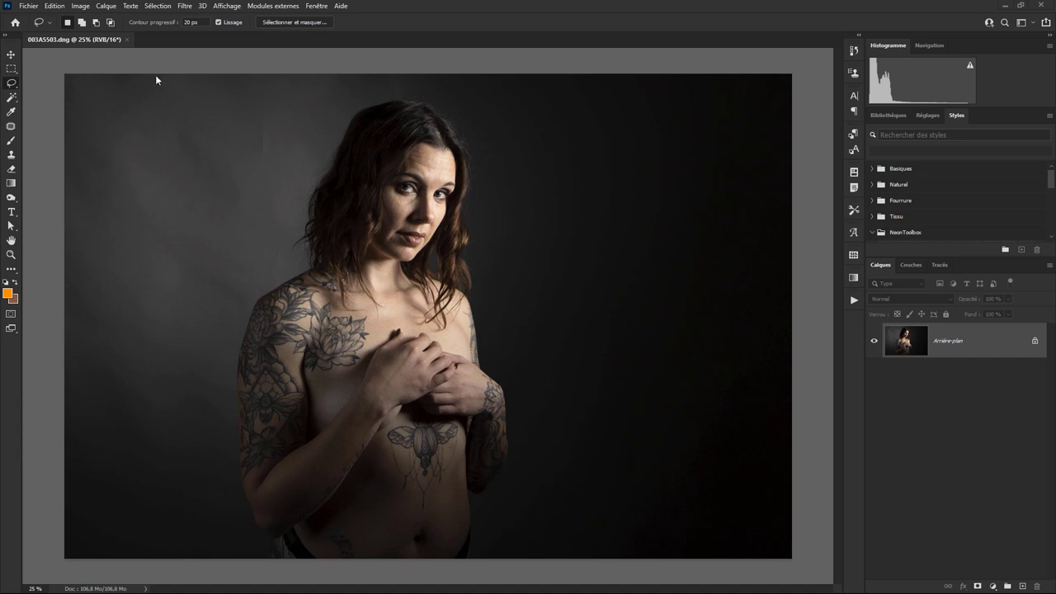
Show the Actions panel with the 03 - Harmoniser le fond action collapsed.
left_click(30, 10)
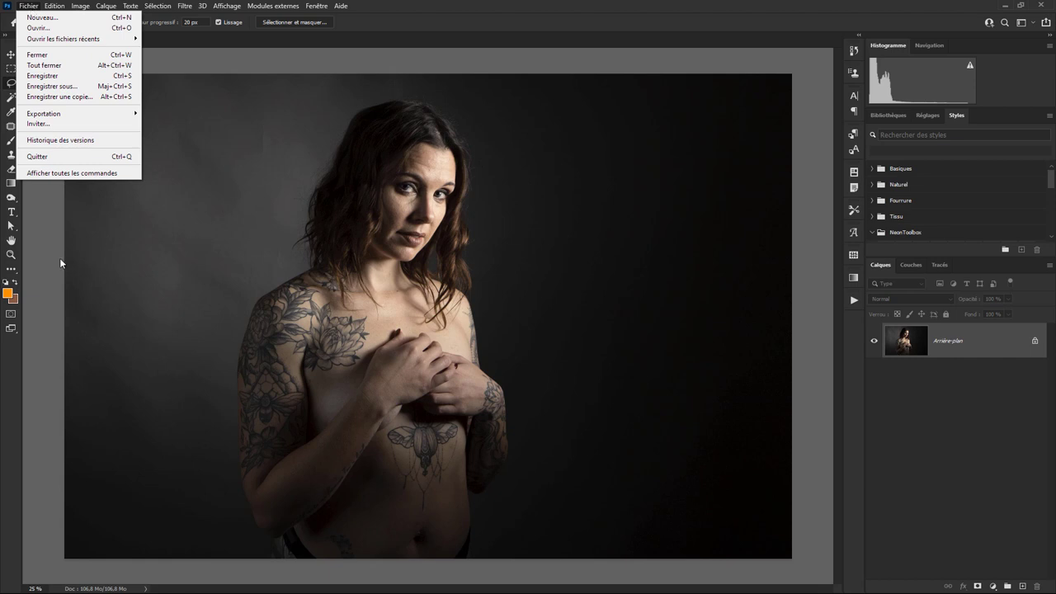
left_click(467, 56)
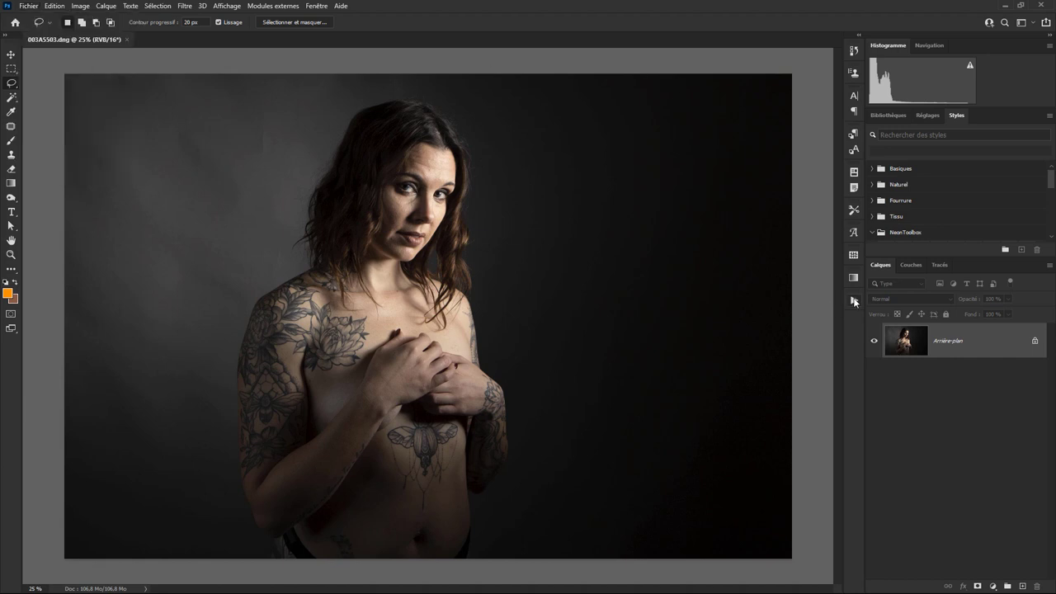
left_click(317, 6)
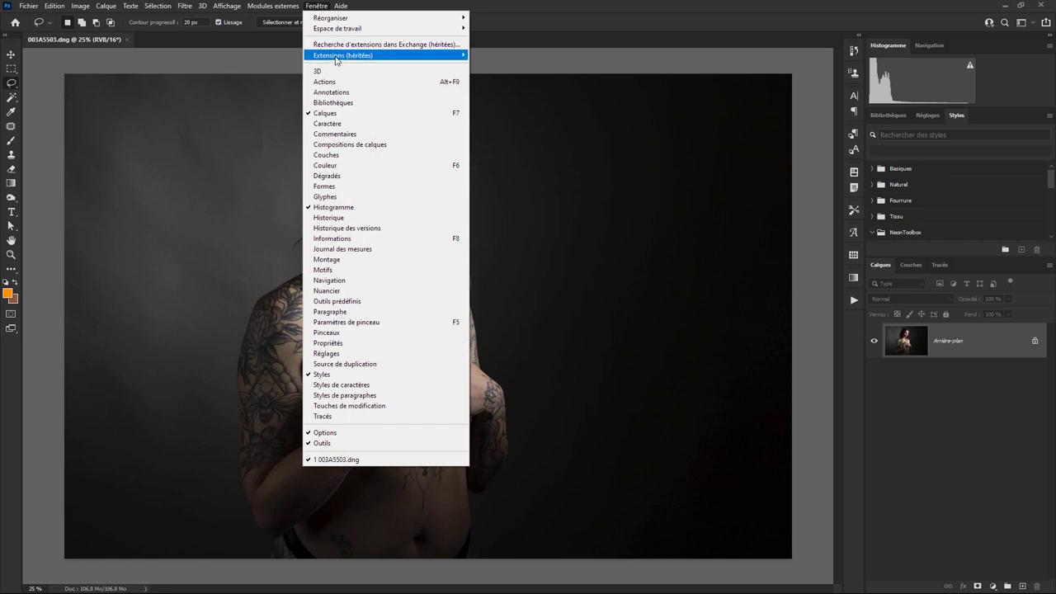
left_click(340, 83)
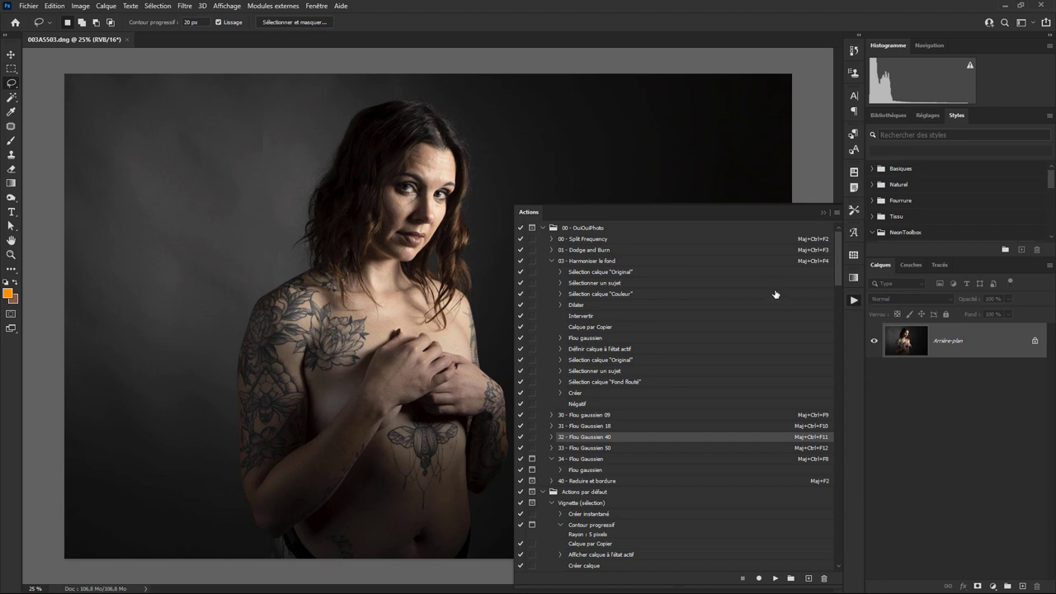
left_click(551, 260)
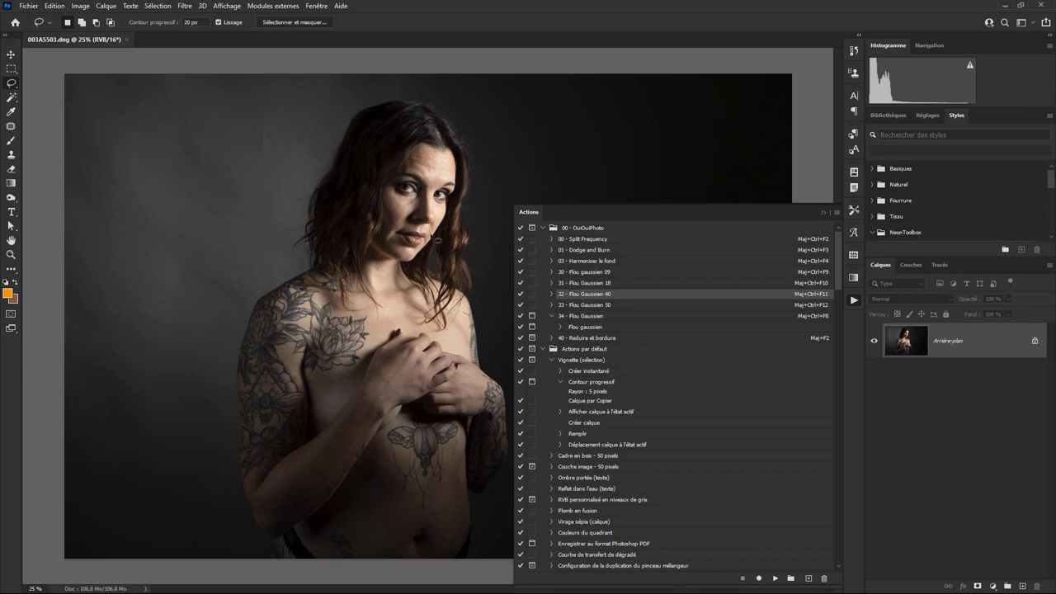
left_click(85, 9)
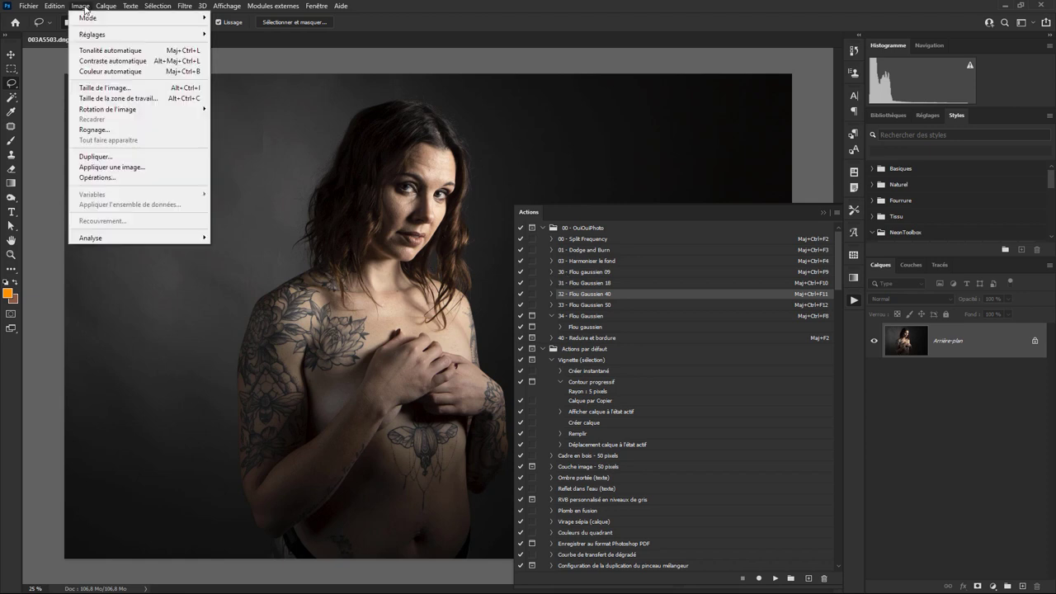
mouse_move(185, 6)
mouse_move(192, 178)
left_click(357, 230)
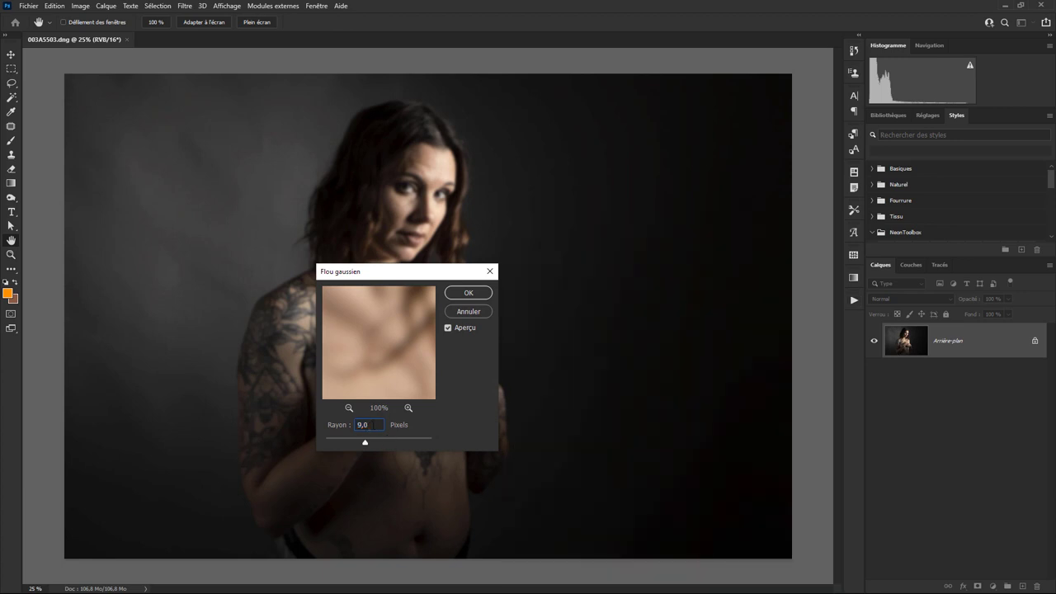
type("18")
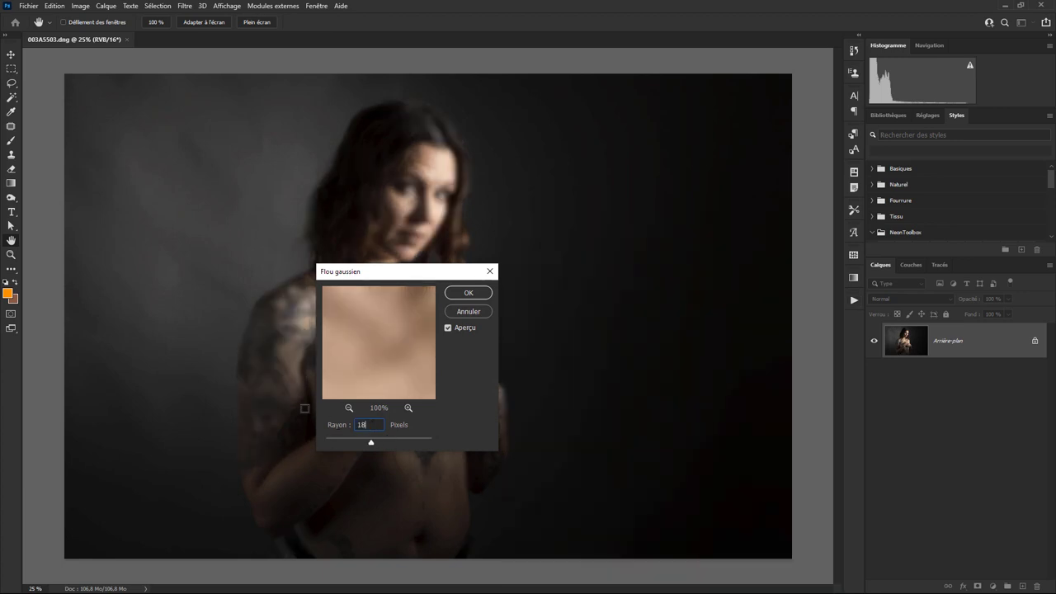
left_click(467, 291)
key("l")
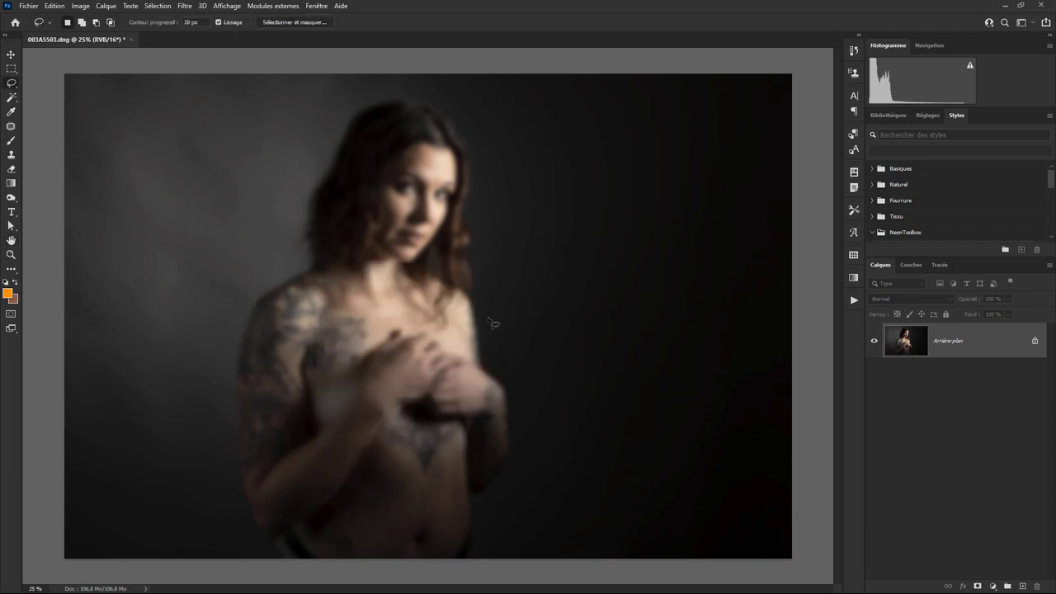
key("ctrl+z")
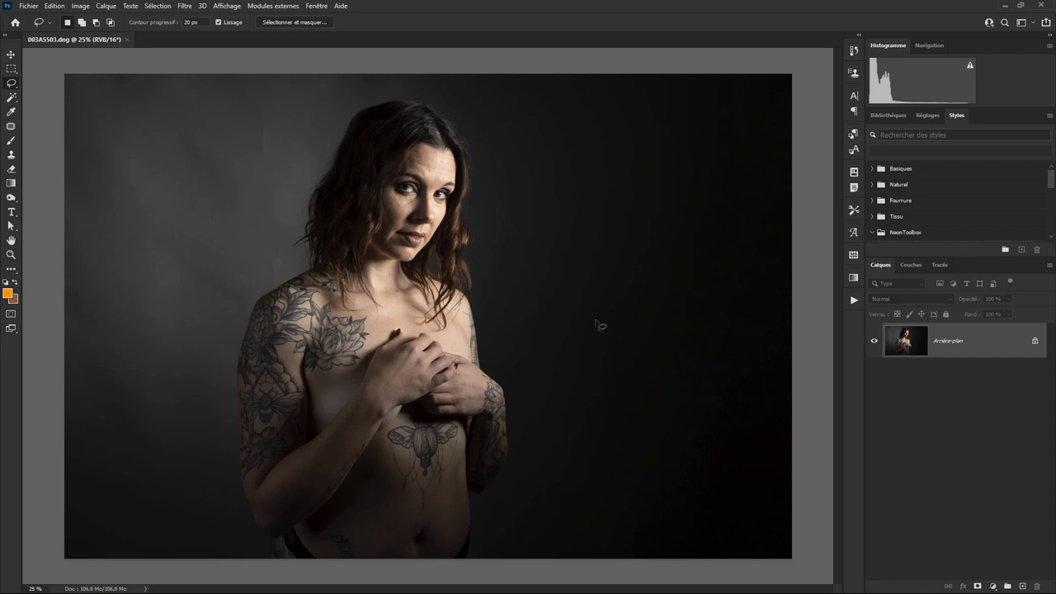
left_click(855, 302)
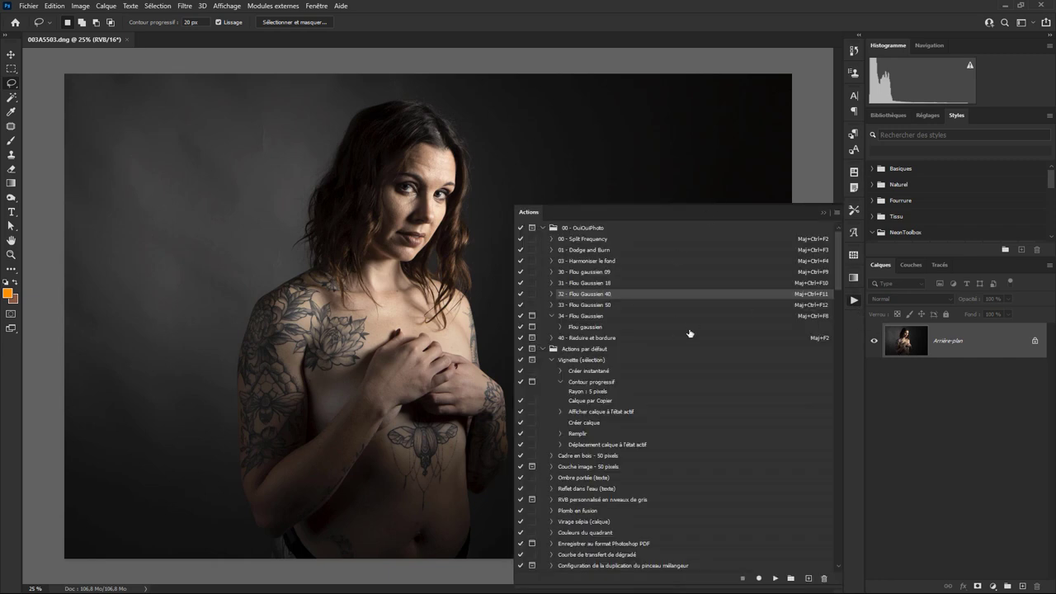
Test-run the 31 - Flou Gaussien 18 action, undo its blur, and open the Actions panel menu.
left_click(824, 212)
left_click(855, 302)
left_click(594, 283)
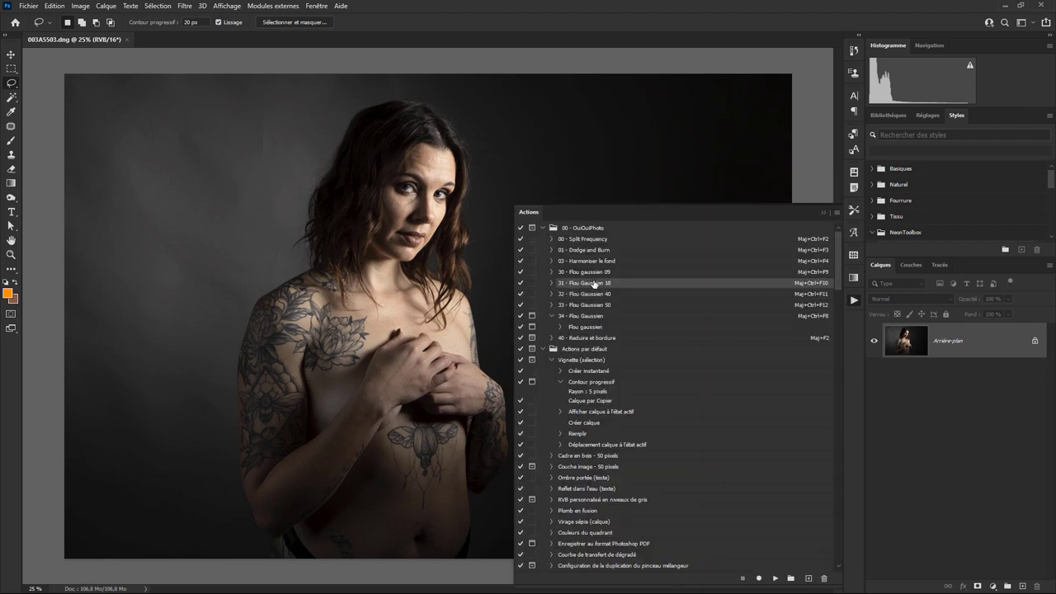
left_click(776, 579)
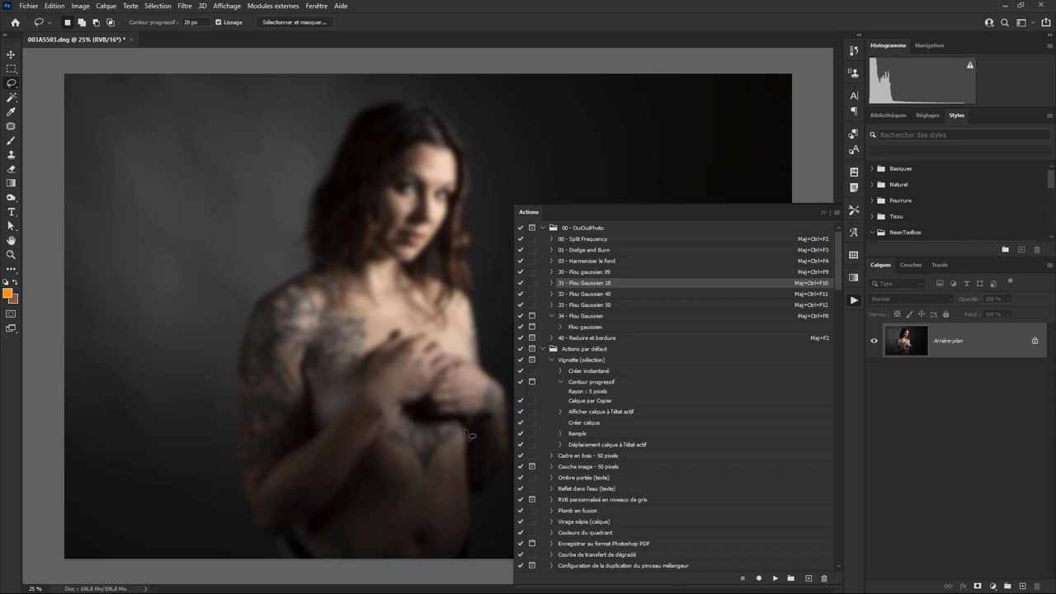
key("ctrl+z")
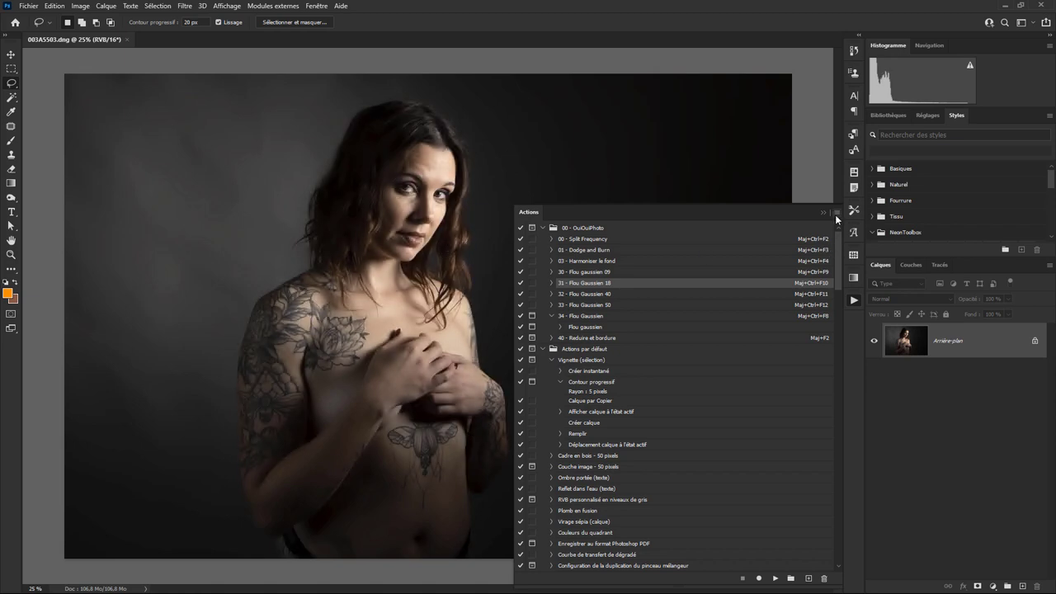
left_click(835, 213)
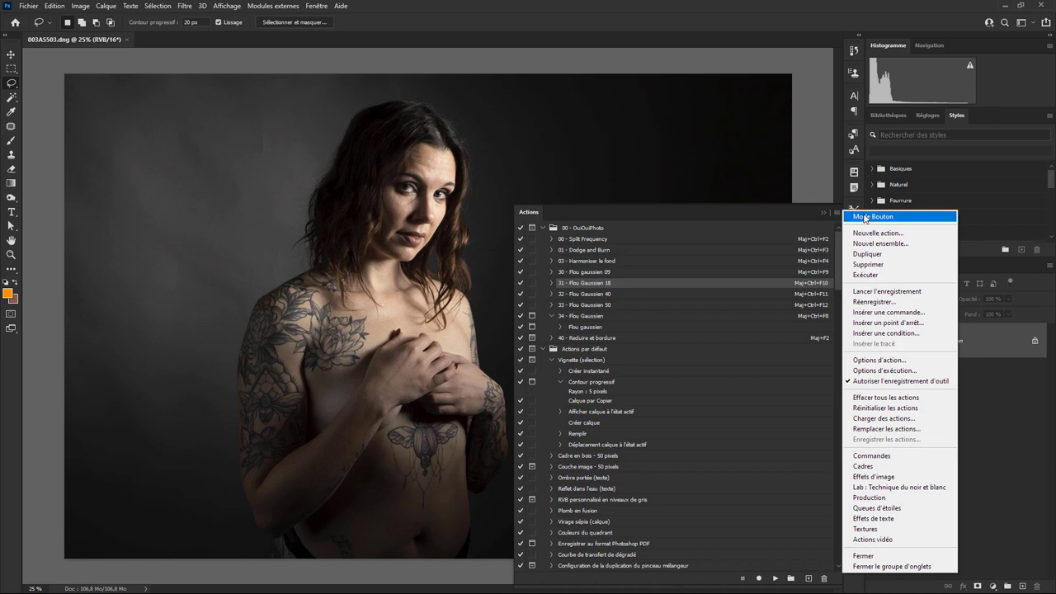
Switch Actions to Mode Bouton in a narrow panel and test Flou Gaussien 18, undoing it.
left_click(864, 216)
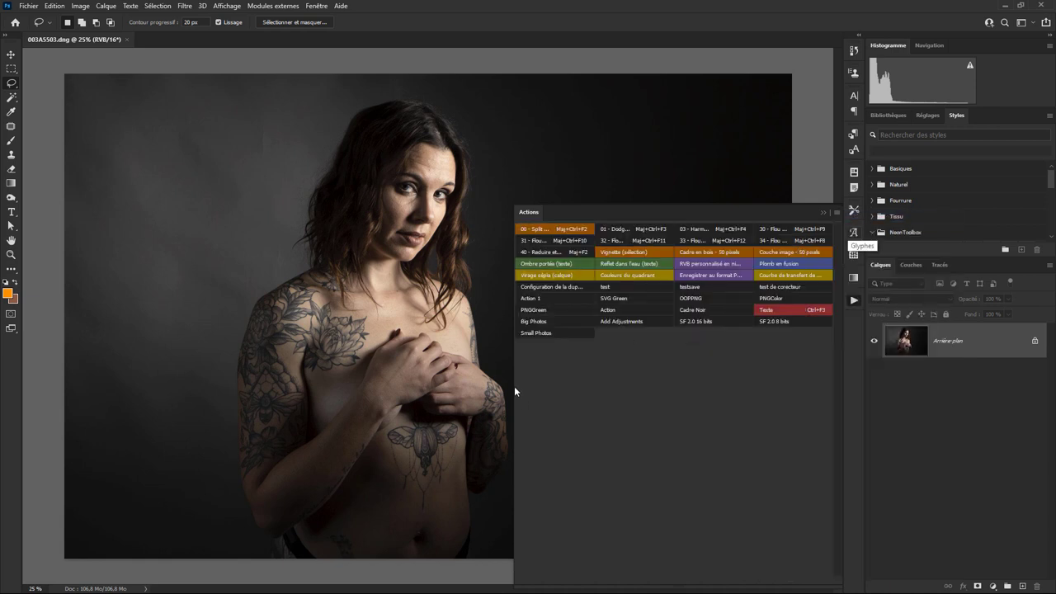
left_click_drag(514, 387, 715, 380)
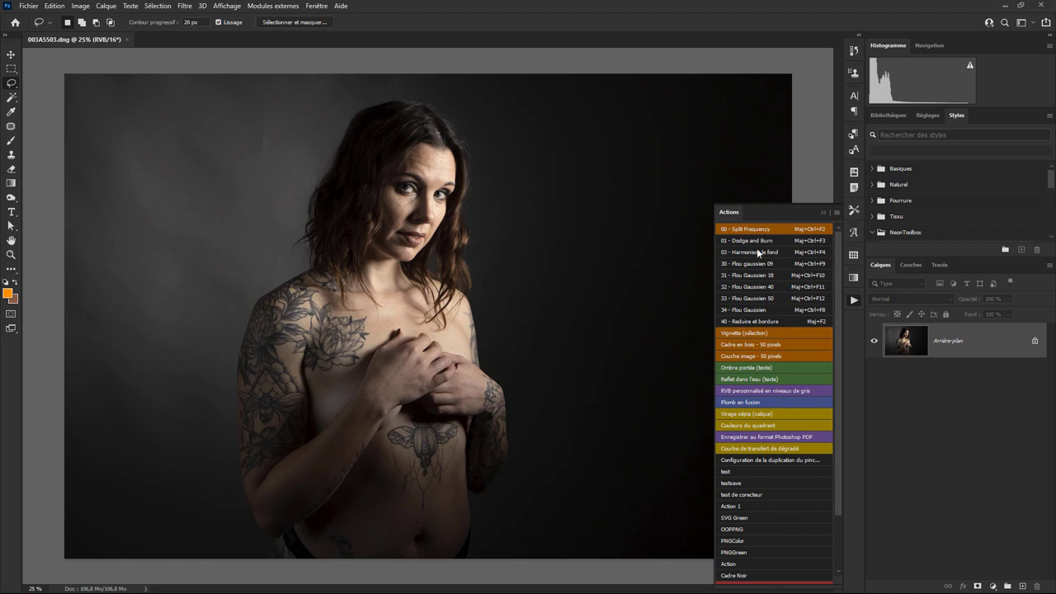
left_click(753, 275)
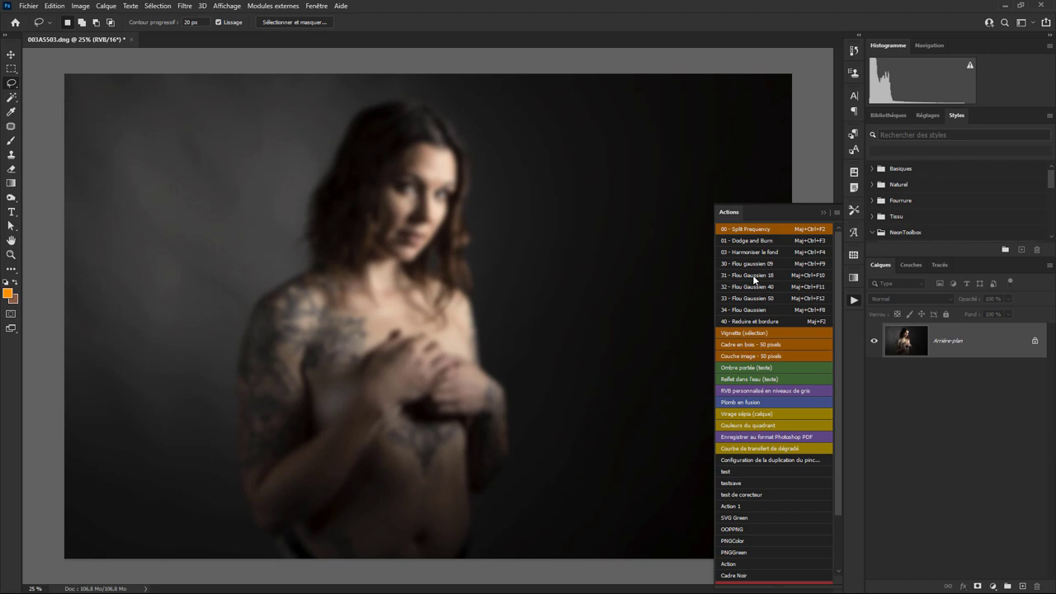
key("ctrl+z")
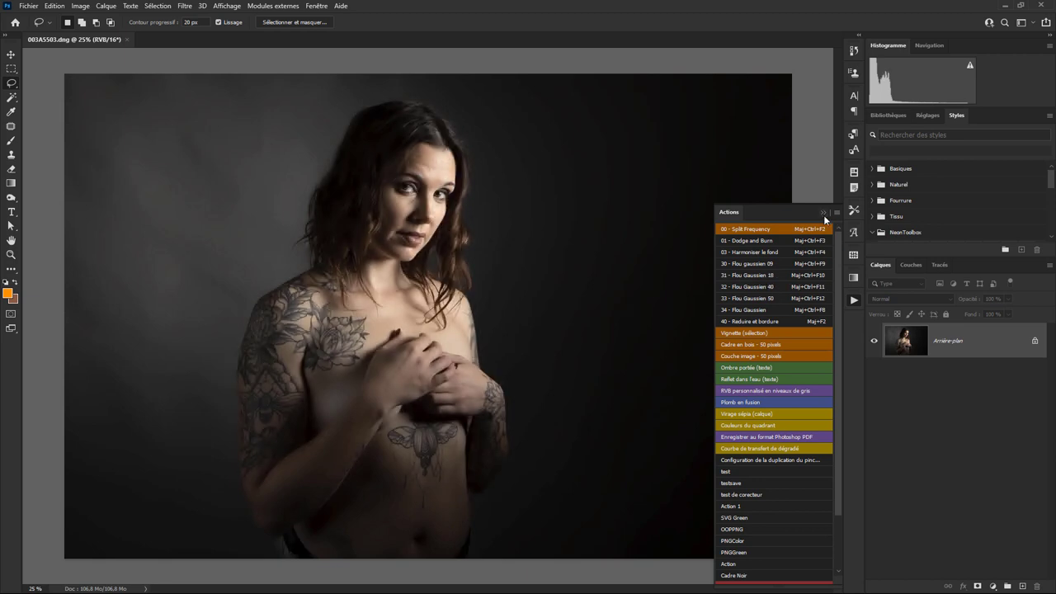
Reopen the Actions panel, run the Flou Gaussien 18 button again, and undo the blur.
left_click(824, 214)
left_click(854, 300)
left_click(772, 275)
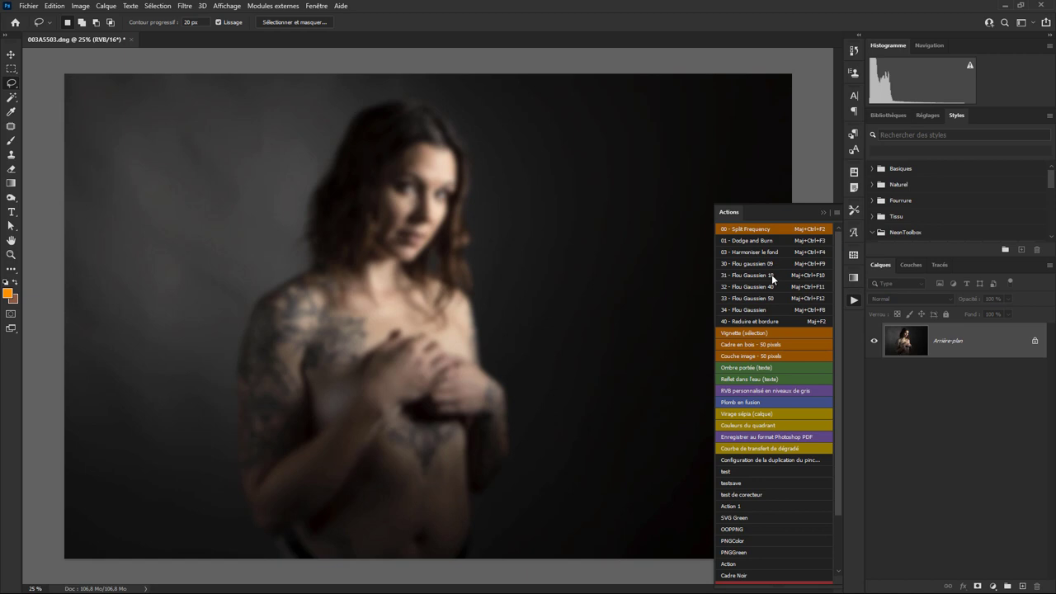
key("ctrl+z")
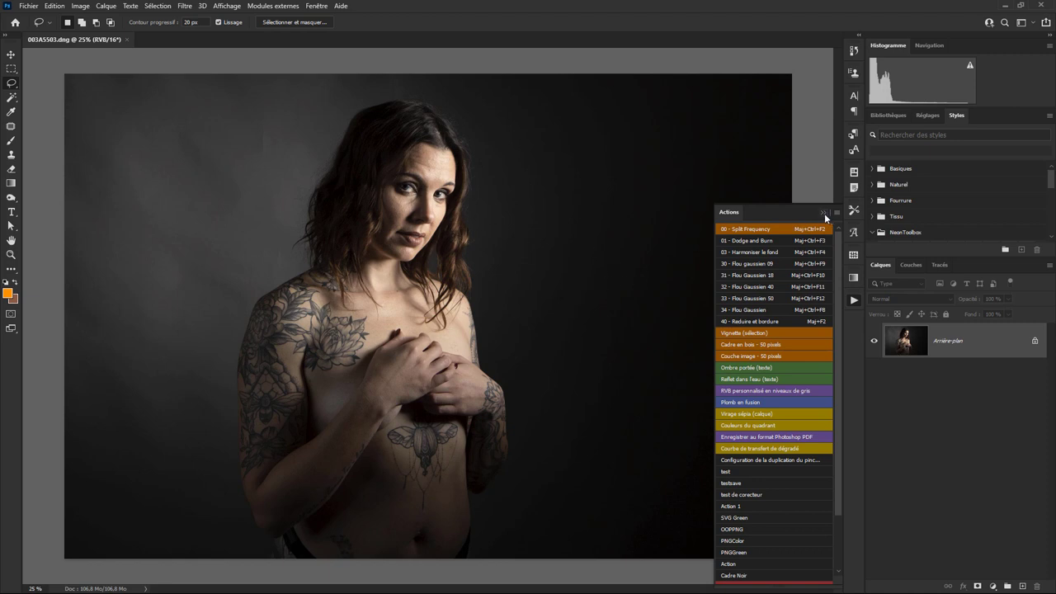
Close the Actions panel and switch to the Patch tool from the Outils Photoshop popup.
left_click(821, 214)
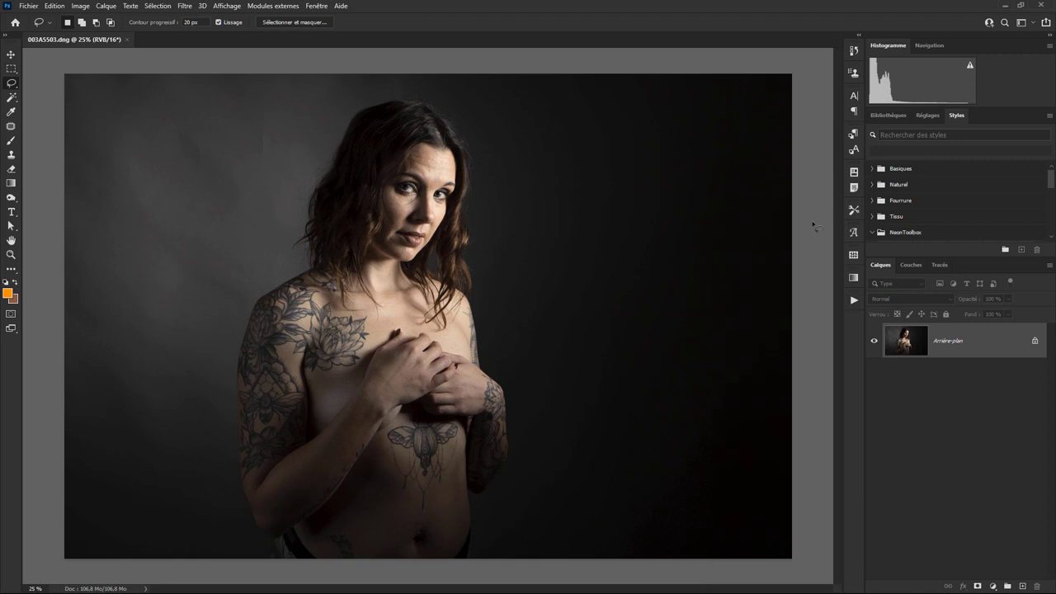
middle_click(545, 287)
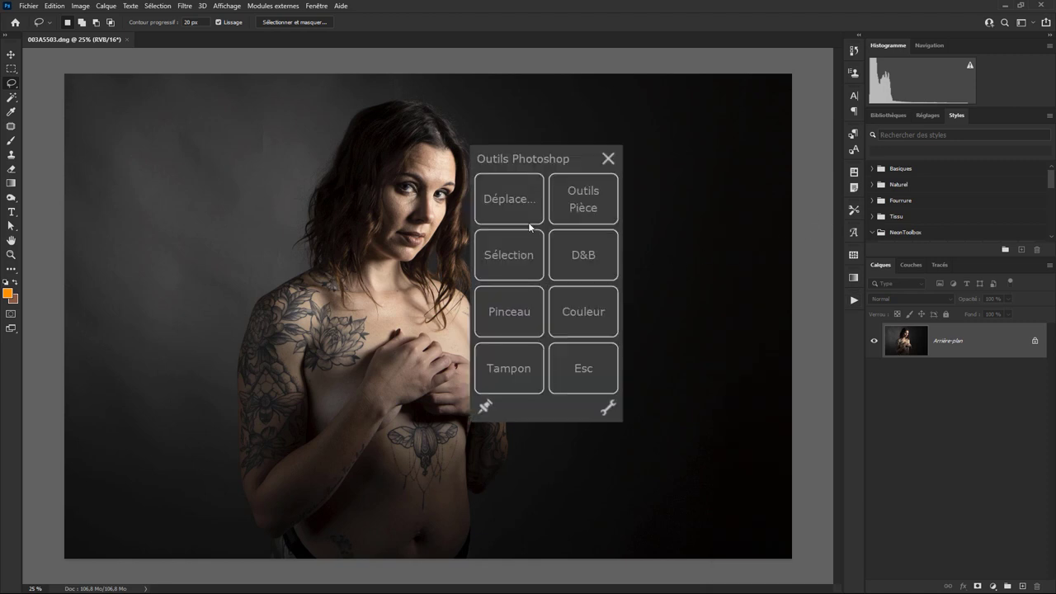
left_click(586, 207)
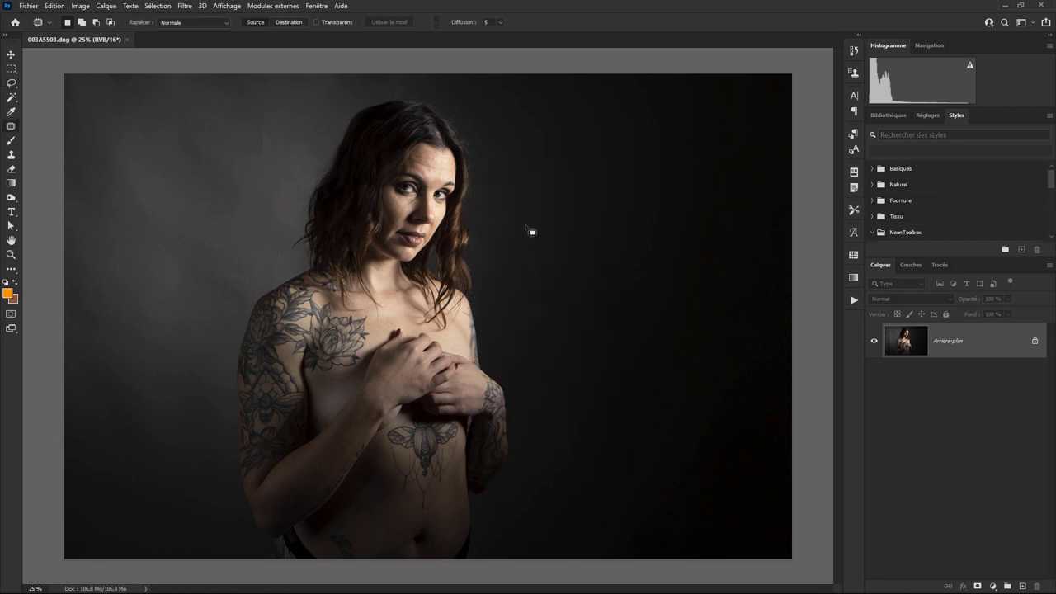
Switch to the Lasso tool from the popup's selection tools group.
middle_click(527, 238)
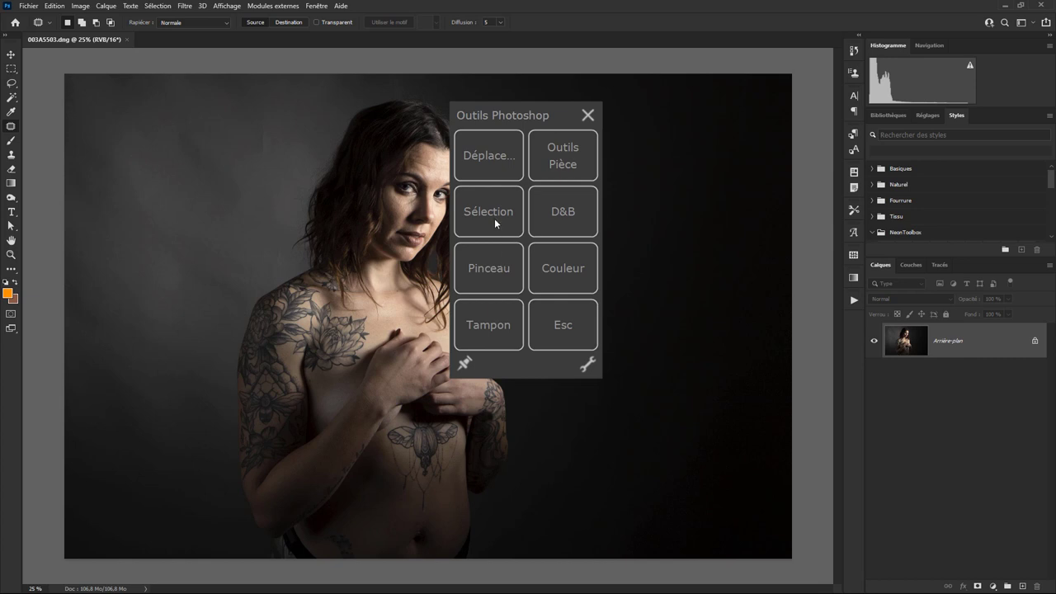
left_click(494, 217)
left_click(509, 183)
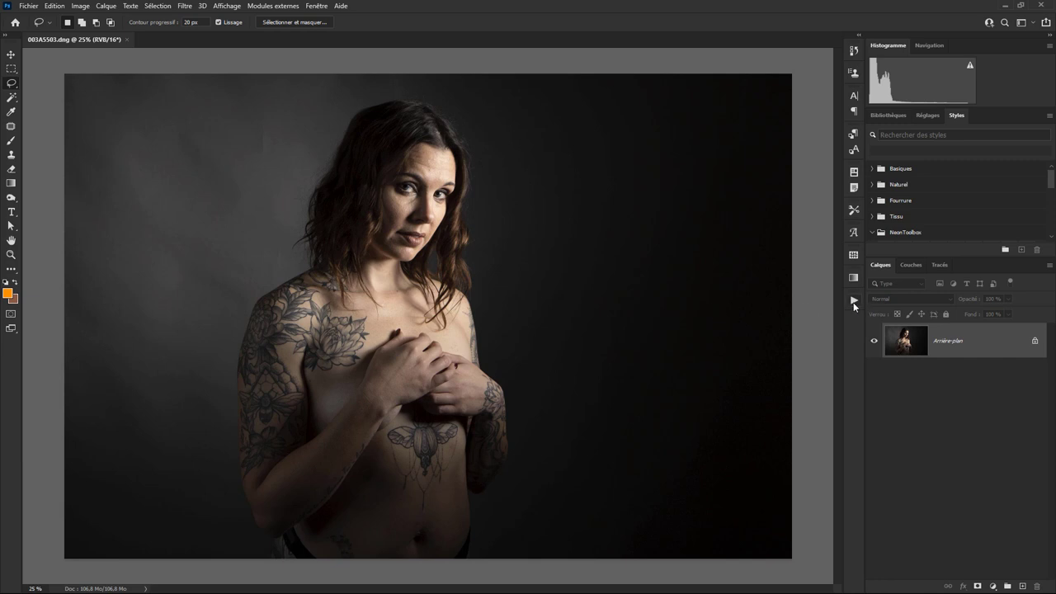
Reopen the Actions panel and turn off Mode Bouton, leaving the action names unchanged.
left_click(854, 301)
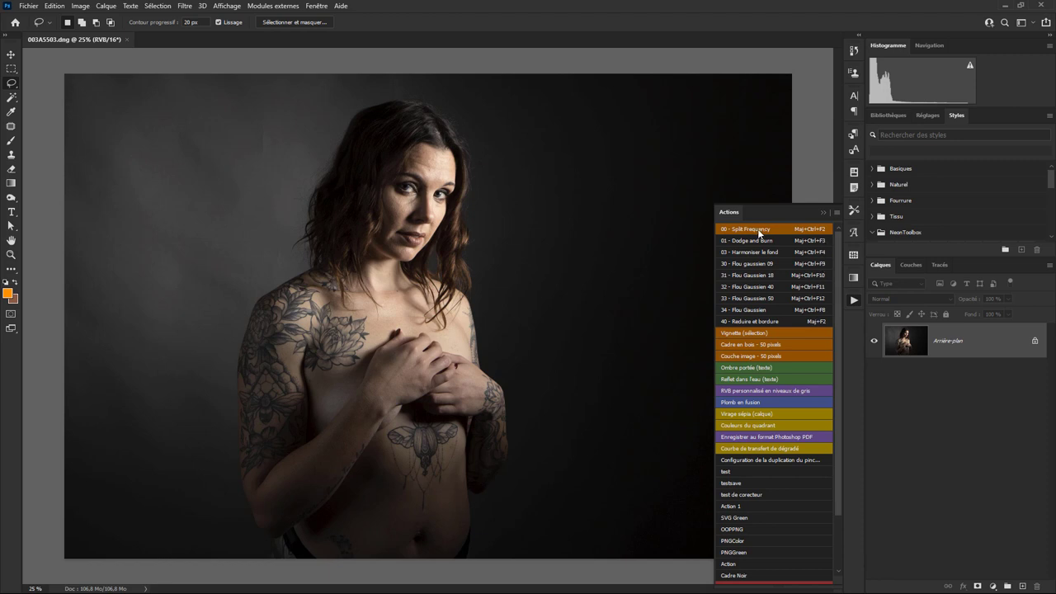
left_click(837, 212)
left_click(862, 218)
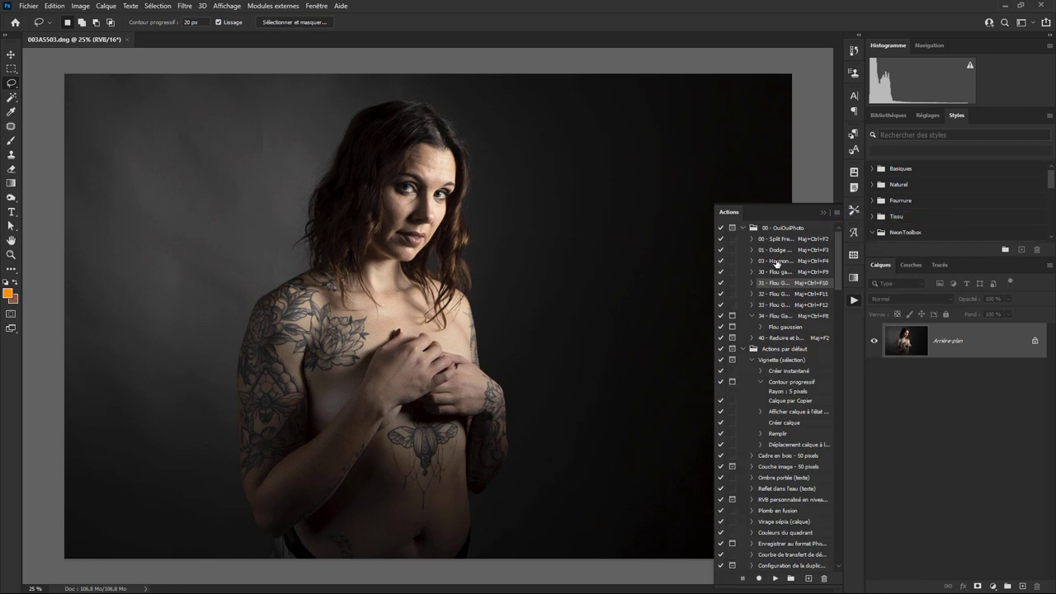
double_click(801, 240)
key("BackSpace")
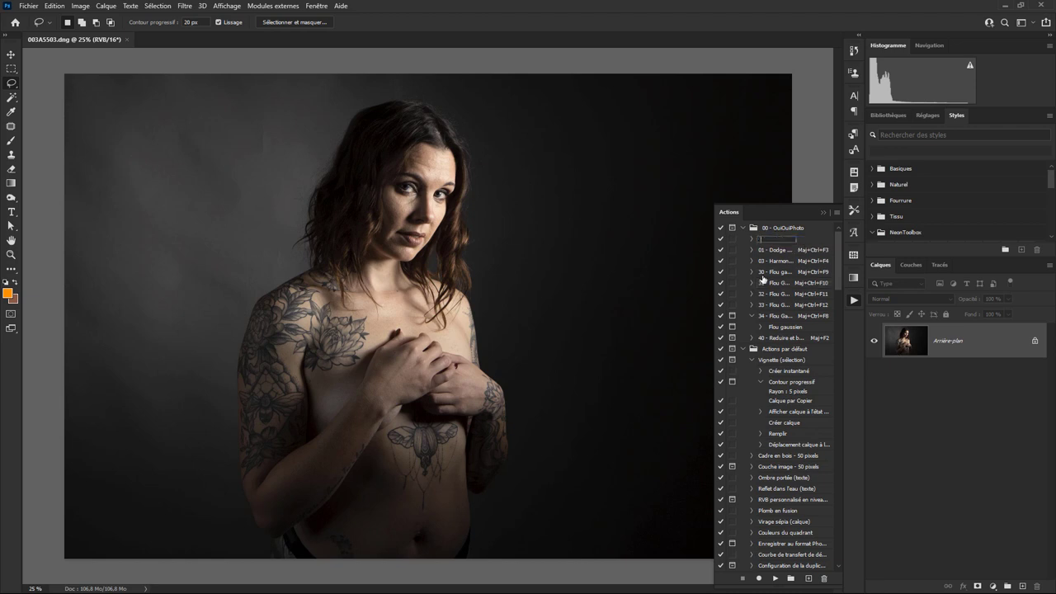
key("Escape")
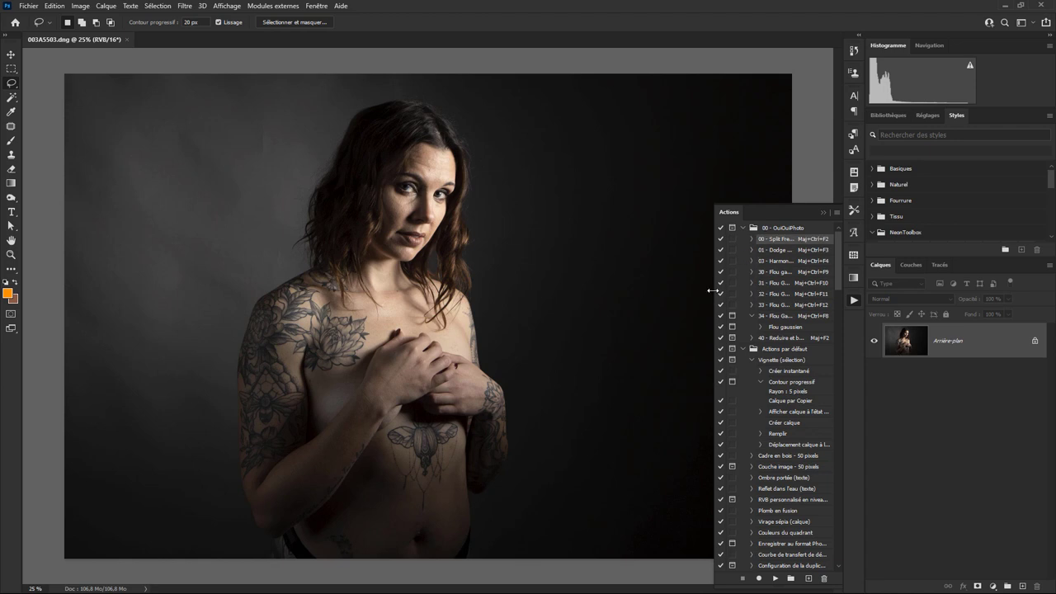
Widen the Actions panel and review the 00 - Split Frequency action options without changes.
left_click_drag(712, 290, 615, 294)
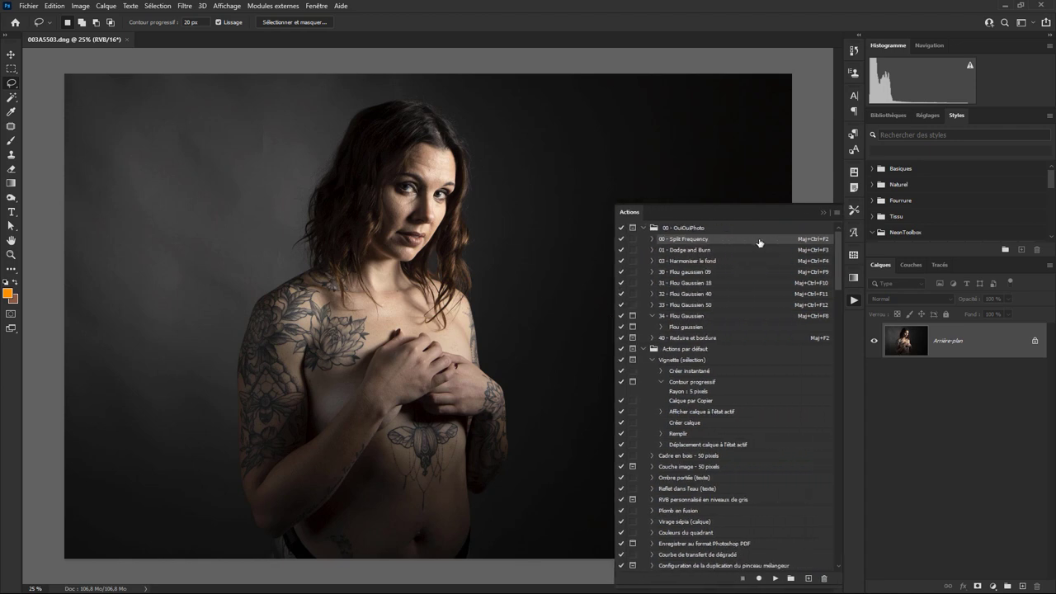
double_click(759, 242)
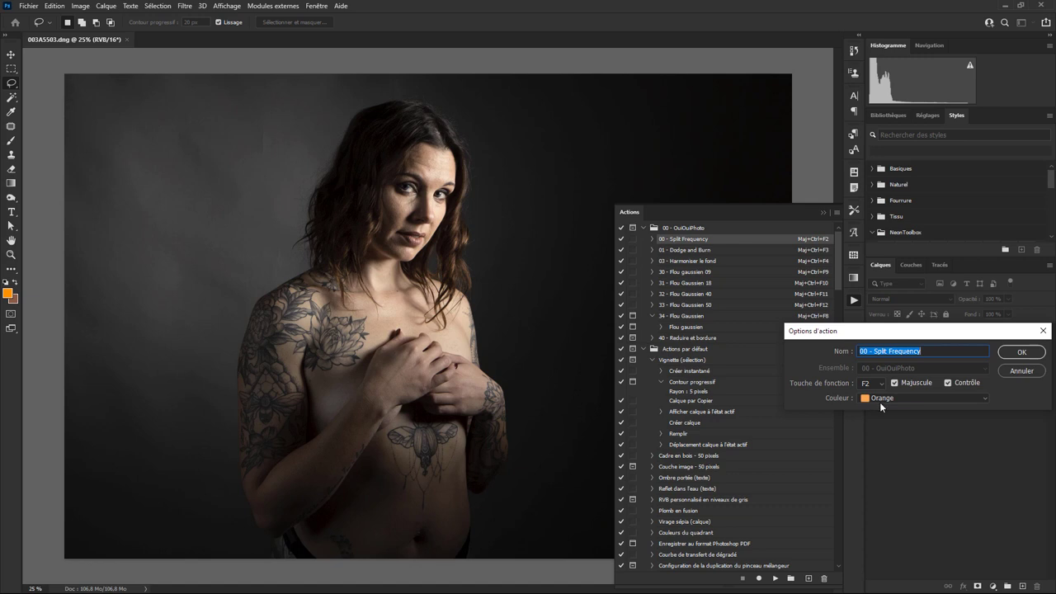
left_click(1011, 371)
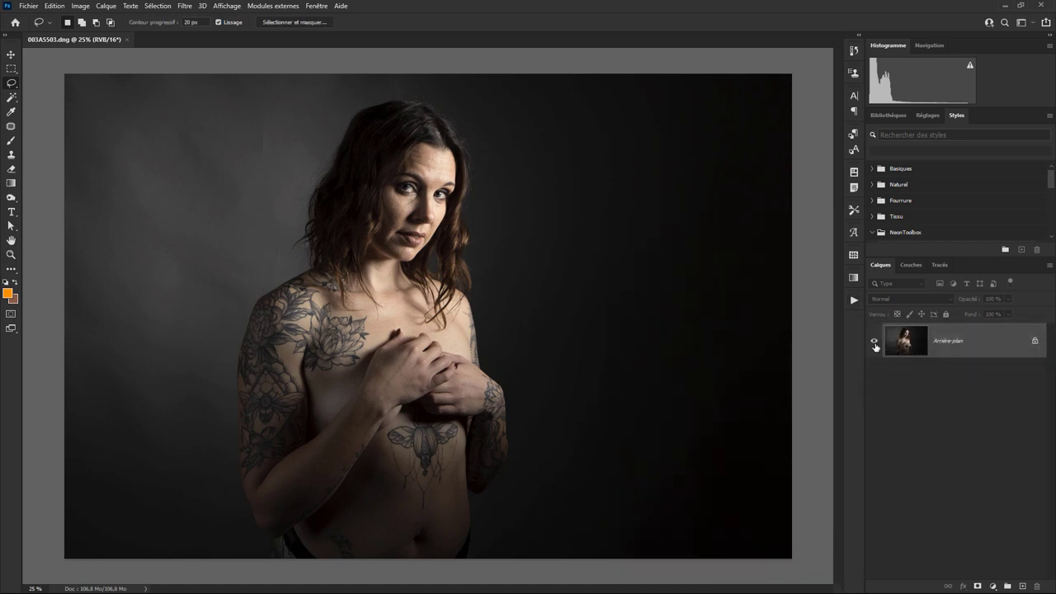
left_click(855, 301)
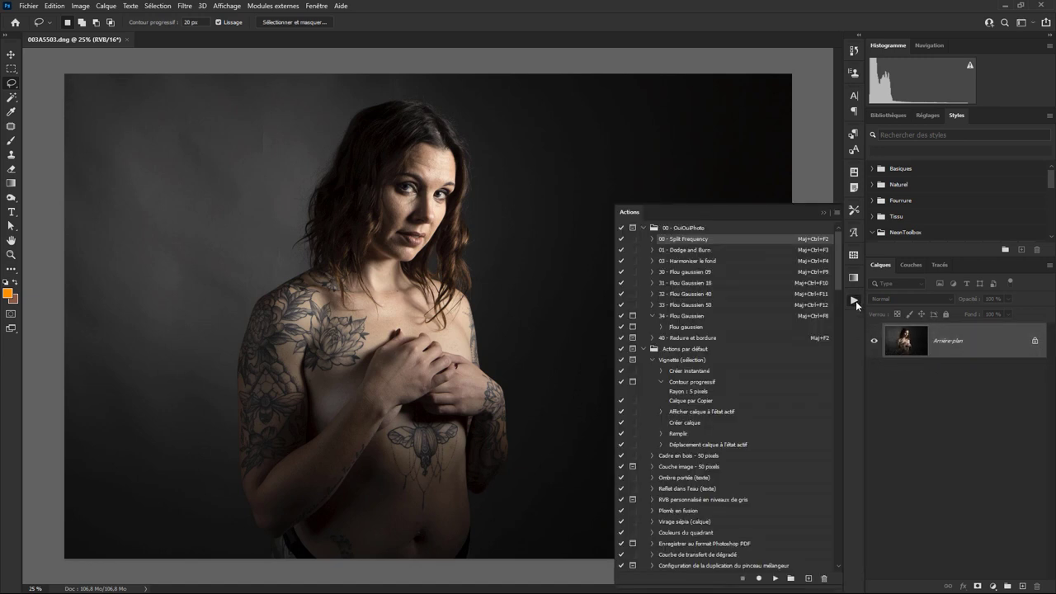
left_click(823, 213)
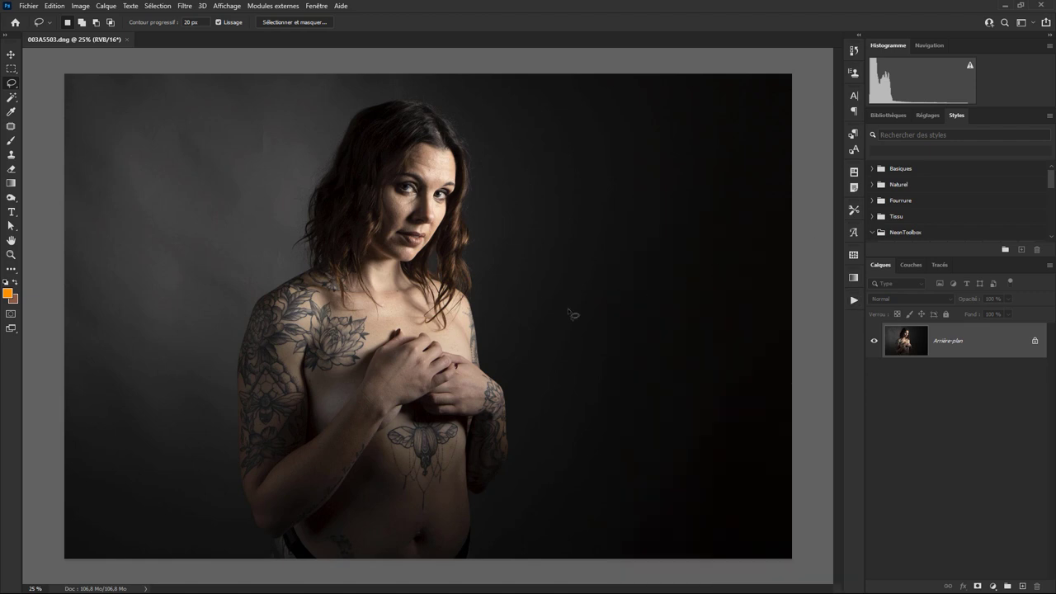
middle_click(572, 307)
left_click(632, 185)
middle_click(582, 297)
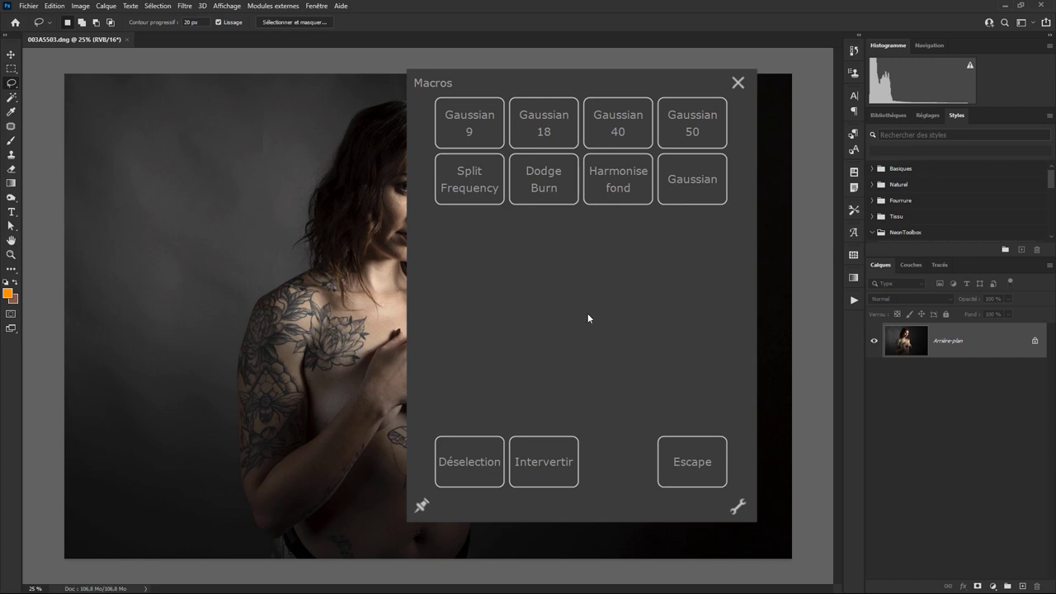
left_click(738, 82)
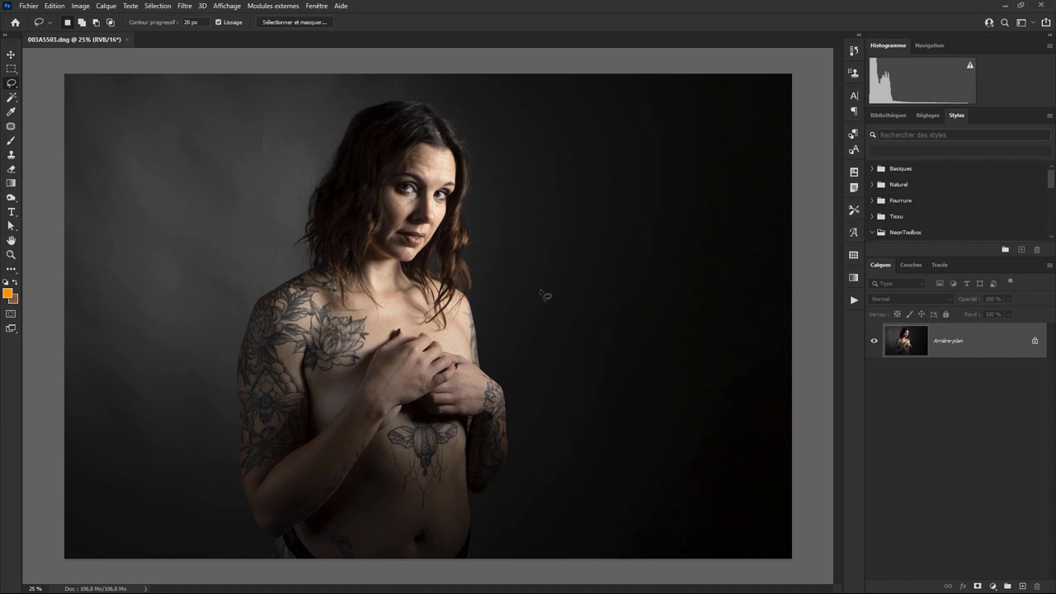
middle_click(544, 294)
left_click(530, 138)
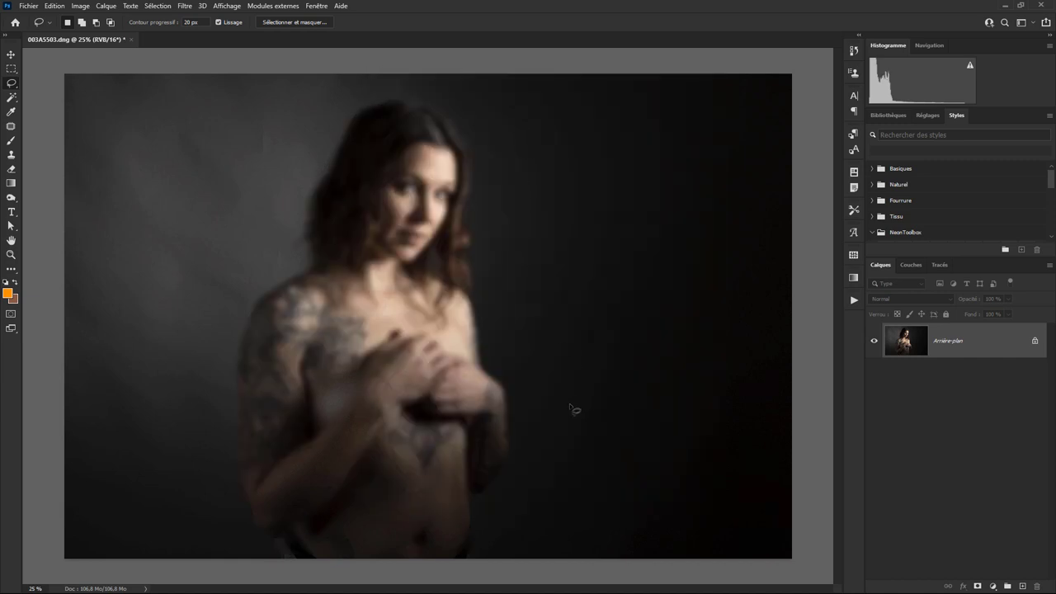
key("ctrl+z")
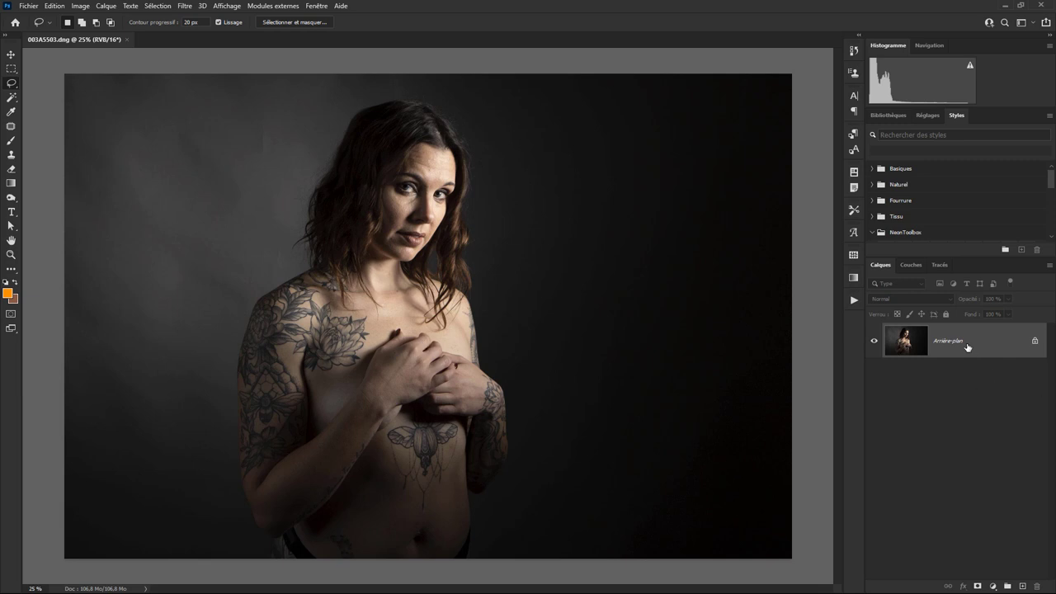
Duplicate Arrière-plan twice, creating Arrière-plan copie and Arrière-plan copie 2.
right_click(968, 347)
left_click(967, 368)
left_click(759, 168)
right_click(959, 347)
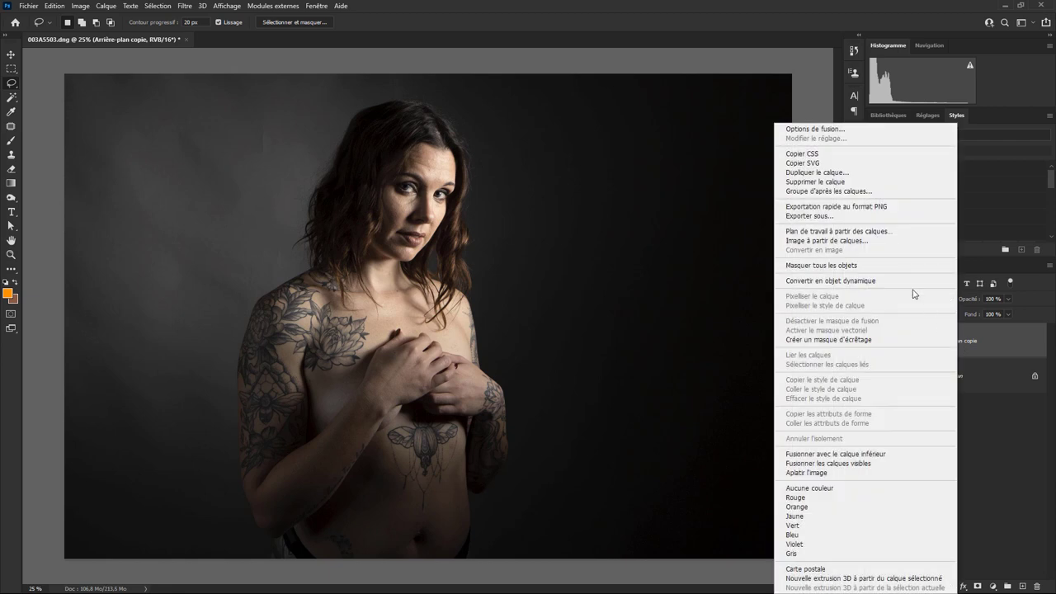
left_click(840, 174)
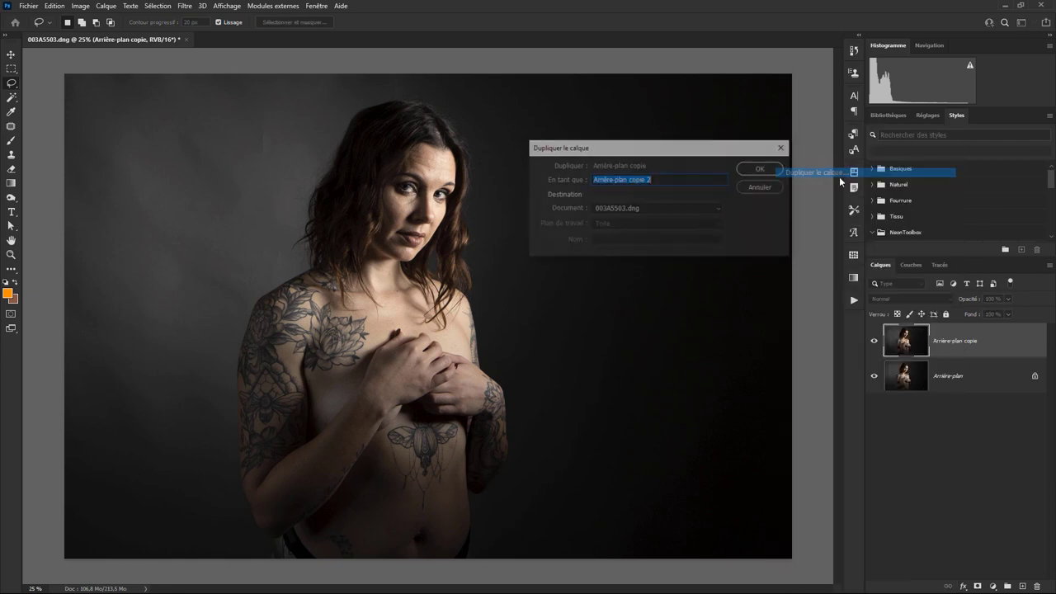
left_click(763, 169)
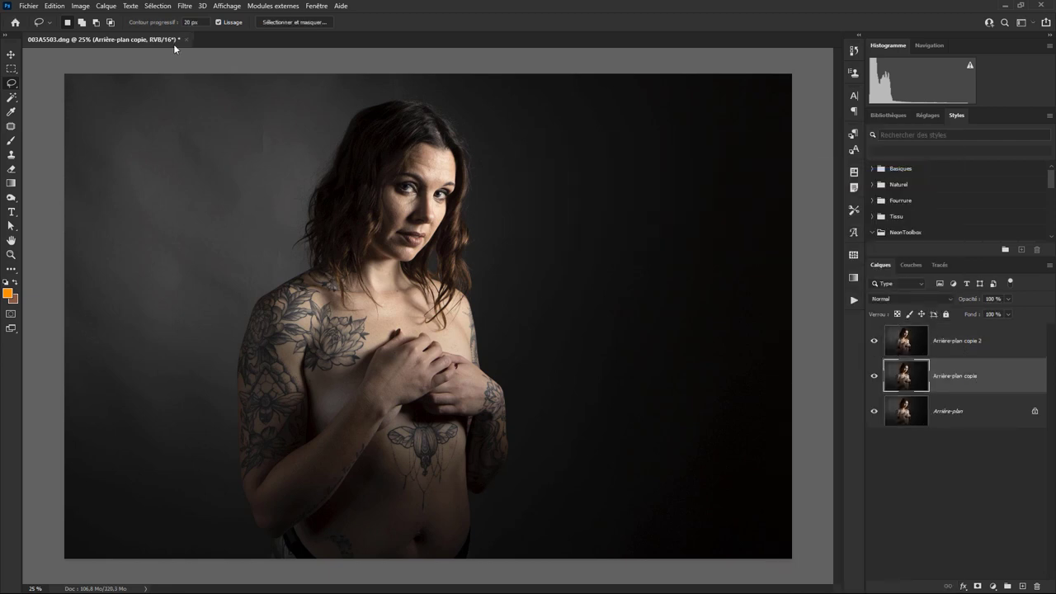
Apply an 18-pixel Gaussian blur to Arrière-plan copie.
left_click(183, 9)
mouse_move(206, 177)
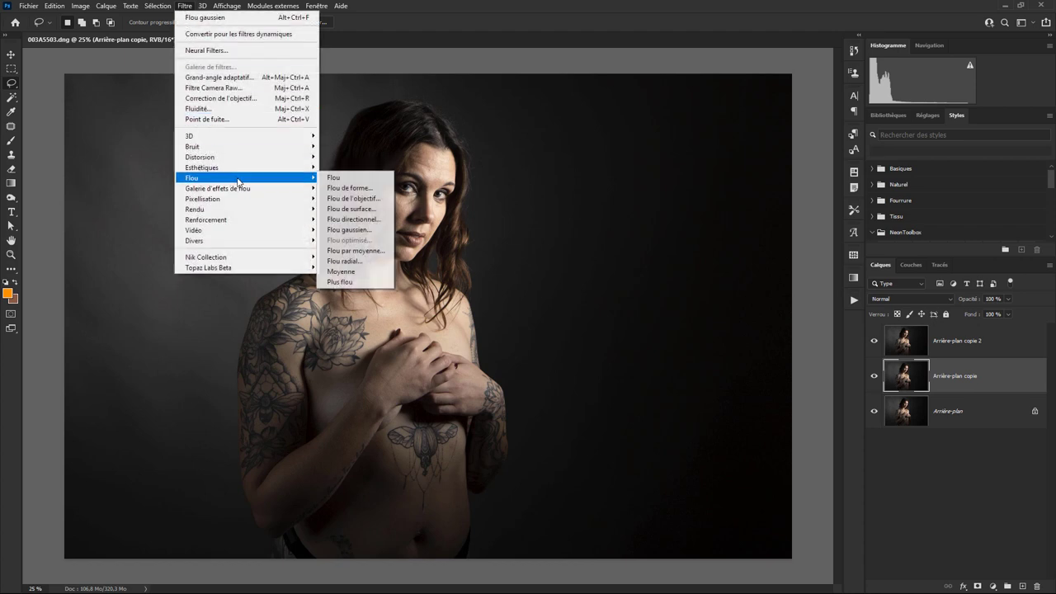
left_click(354, 231)
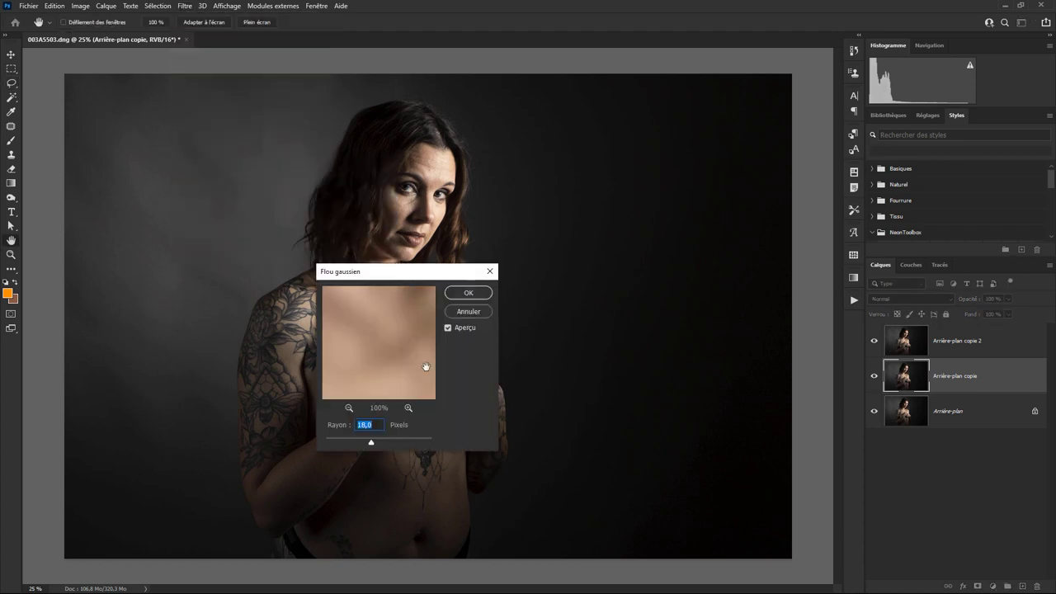
key("Return")
key("l")
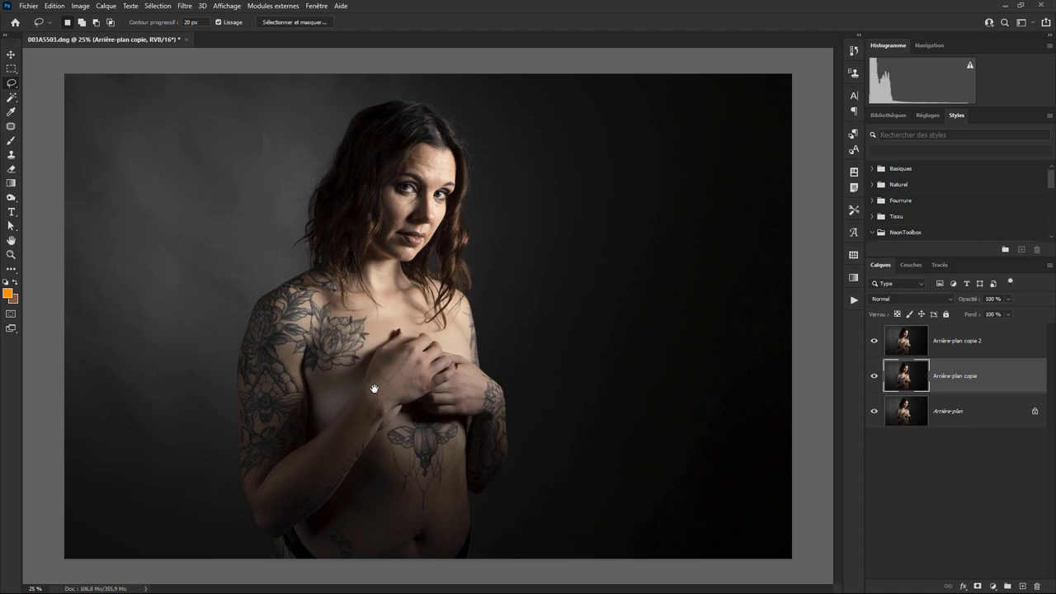
left_click(972, 341)
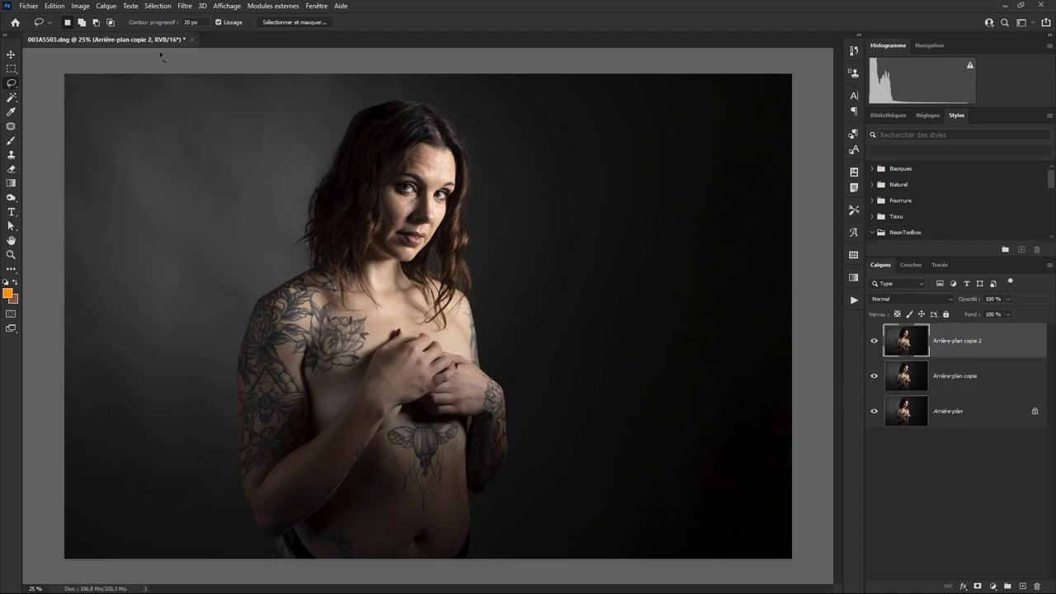
Apply Image from inverted Arrière-plan copie with Addition onto copie 2, blended Lumière linéaire.
left_click(80, 6)
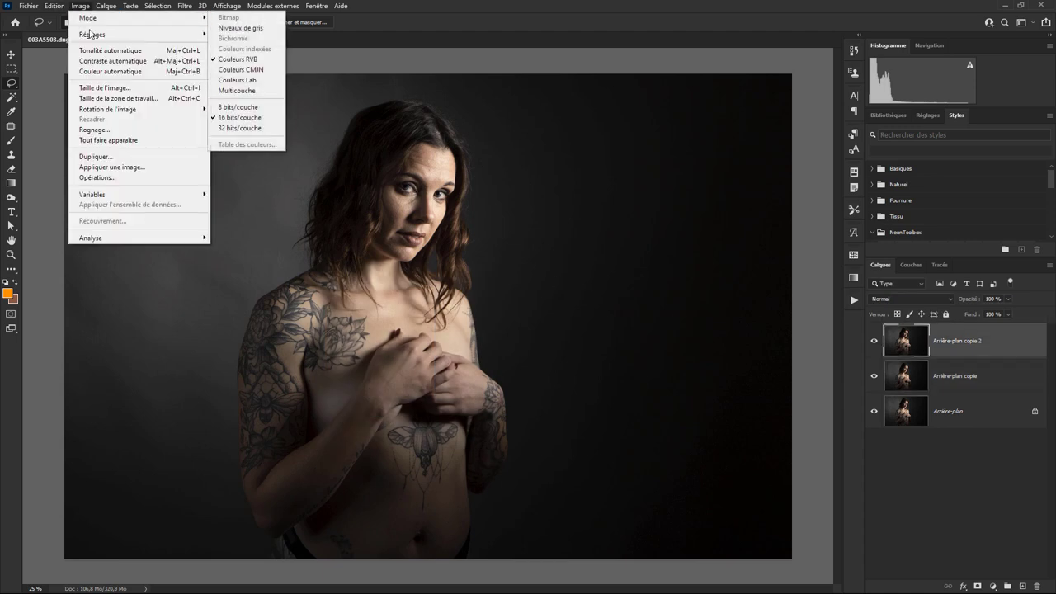
left_click(140, 168)
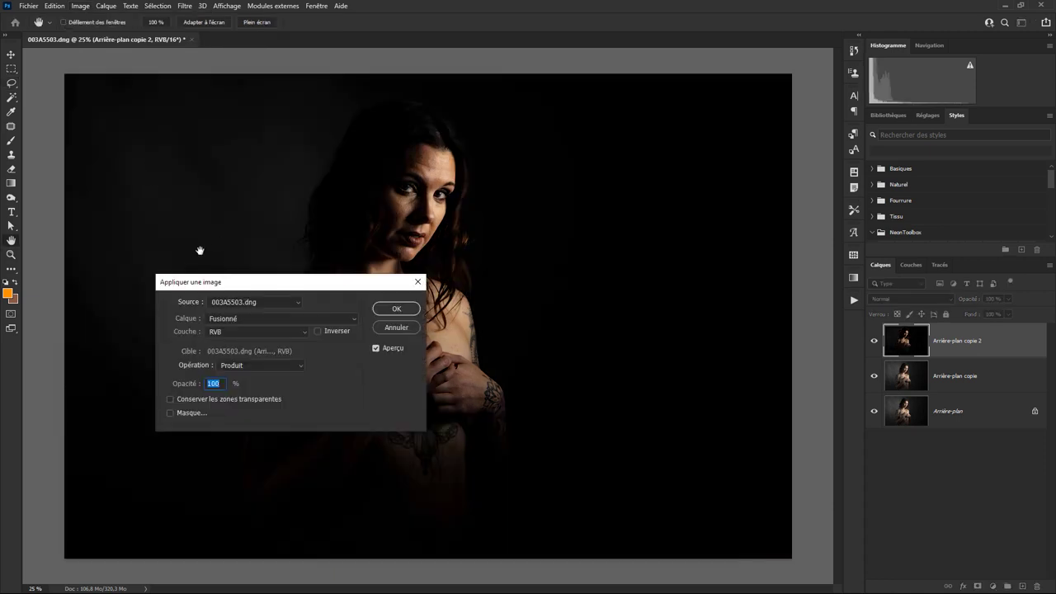
left_click(313, 320)
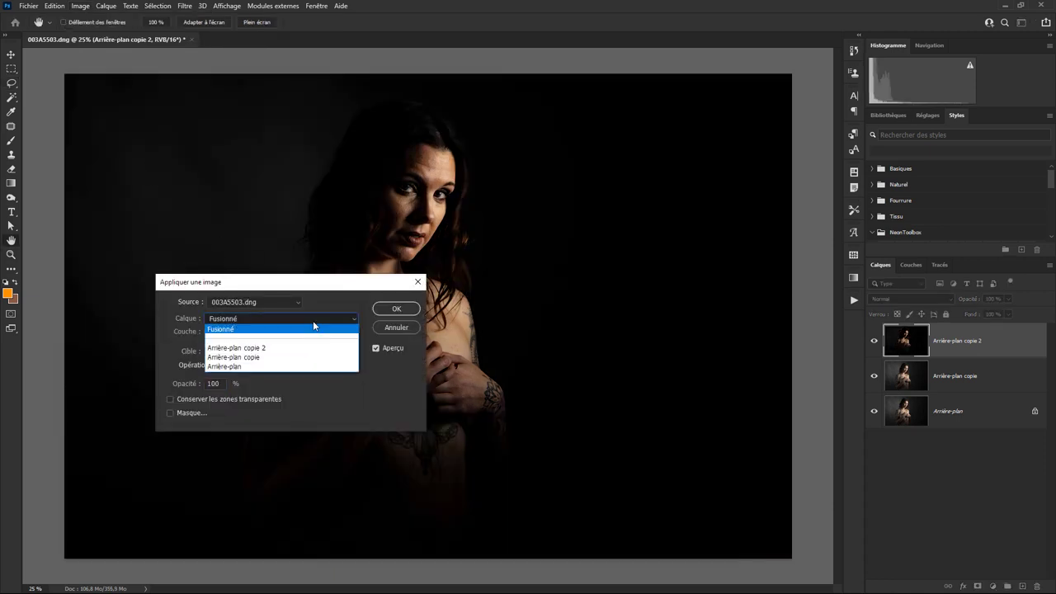
left_click(261, 358)
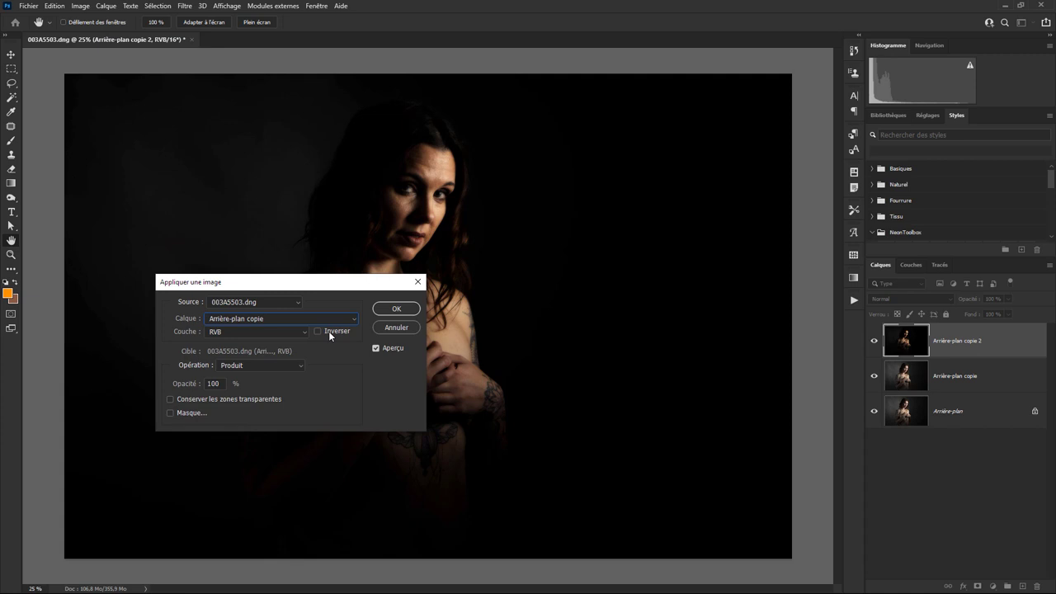
left_click(330, 329)
left_click(299, 366)
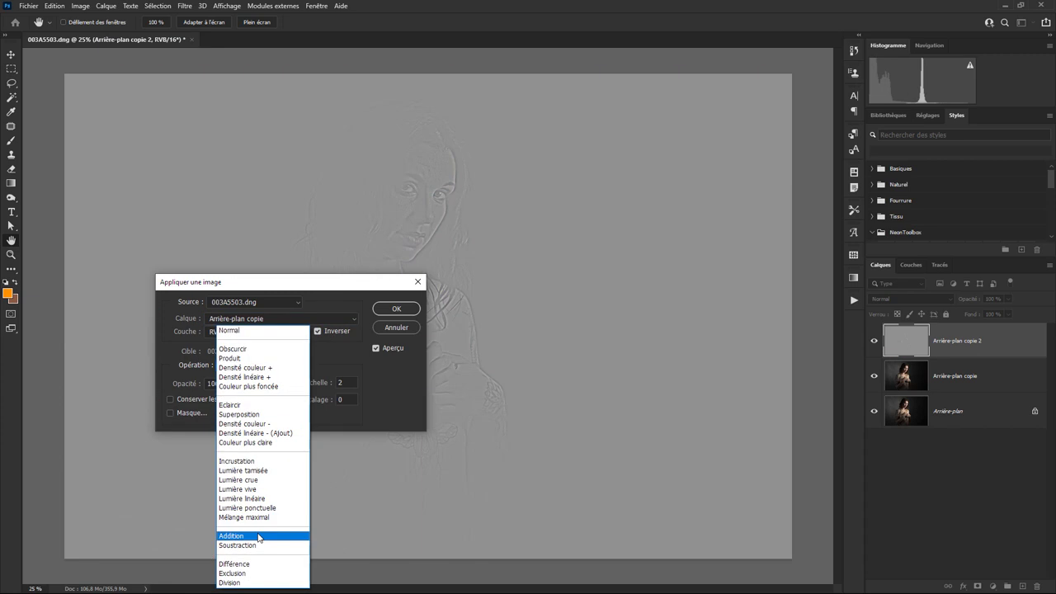
left_click(256, 536)
left_click(413, 309)
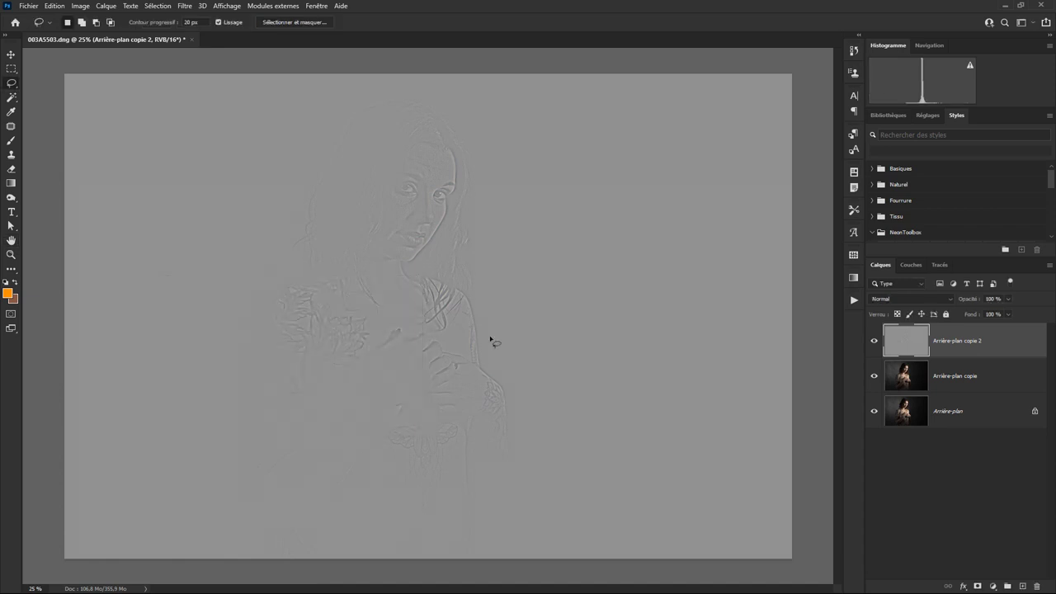
left_click(940, 299)
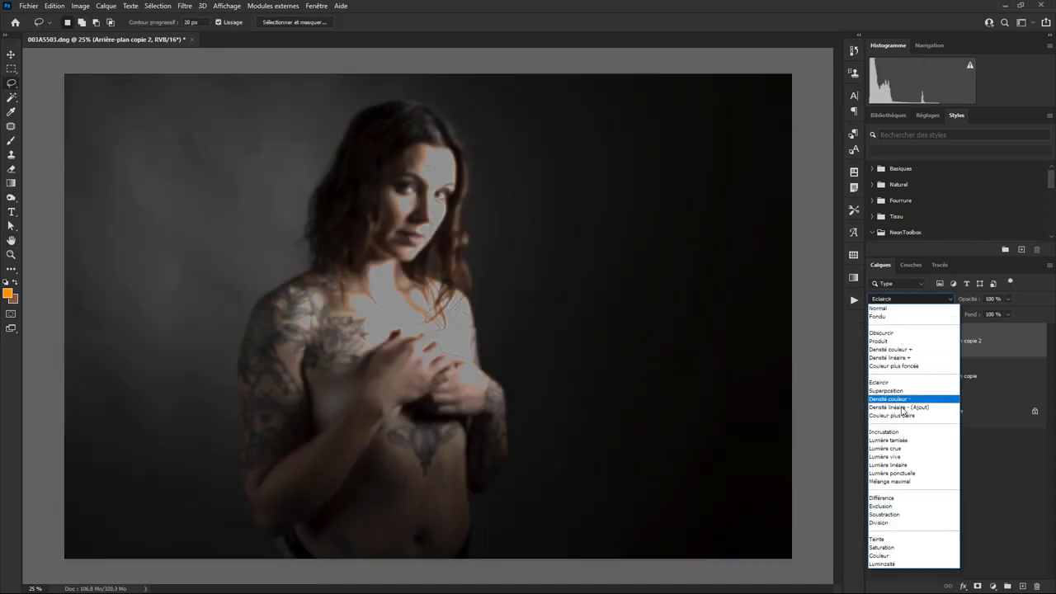
left_click(913, 470)
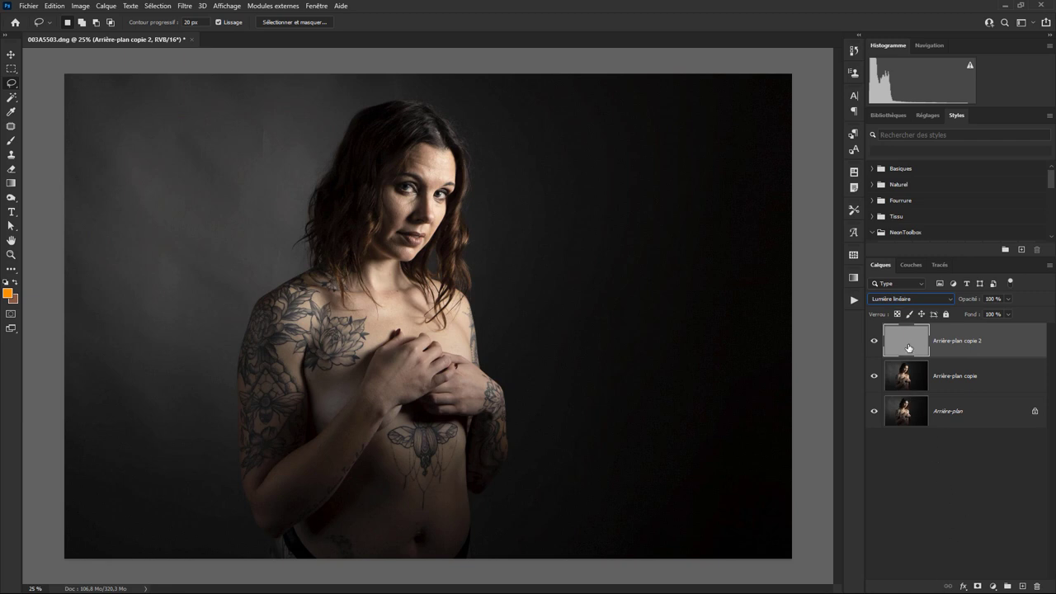
Add Calque 1 filled with 50% gris and set its blend mode to Incrustation.
left_click(1023, 585)
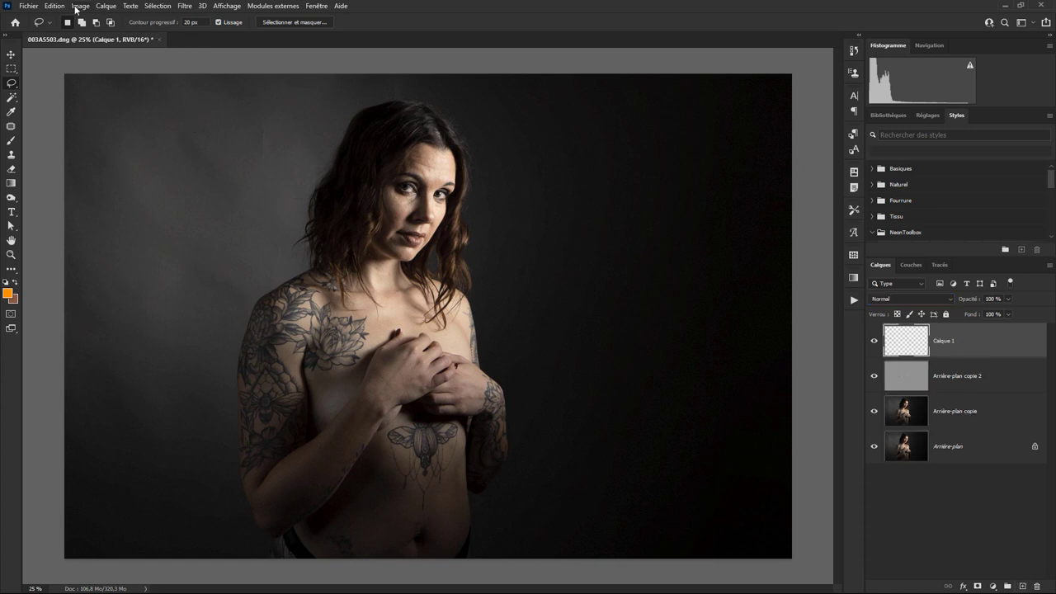
left_click(60, 7)
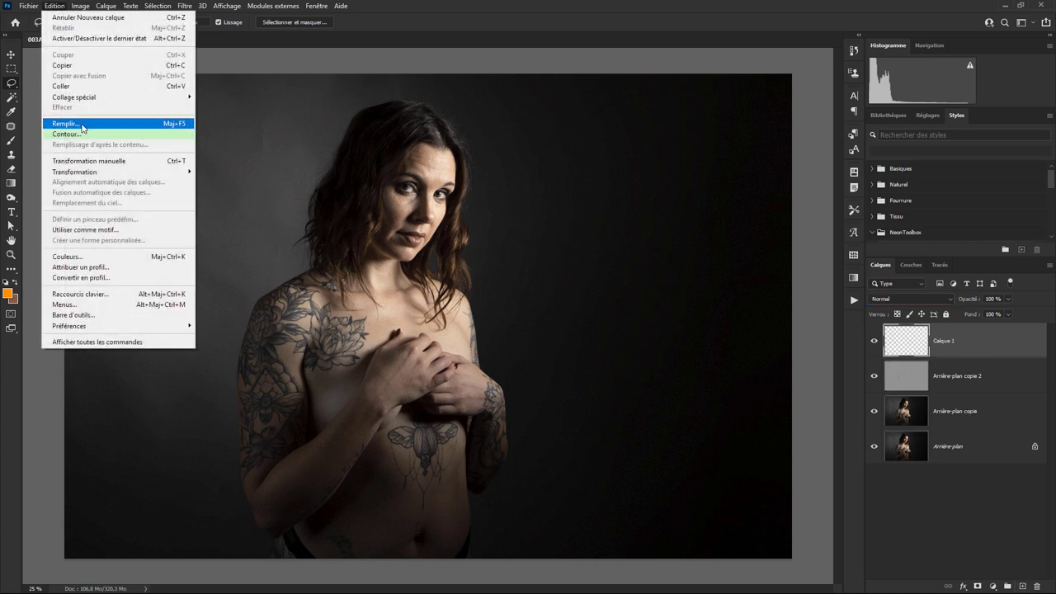
left_click(82, 124)
left_click(262, 257)
key("l")
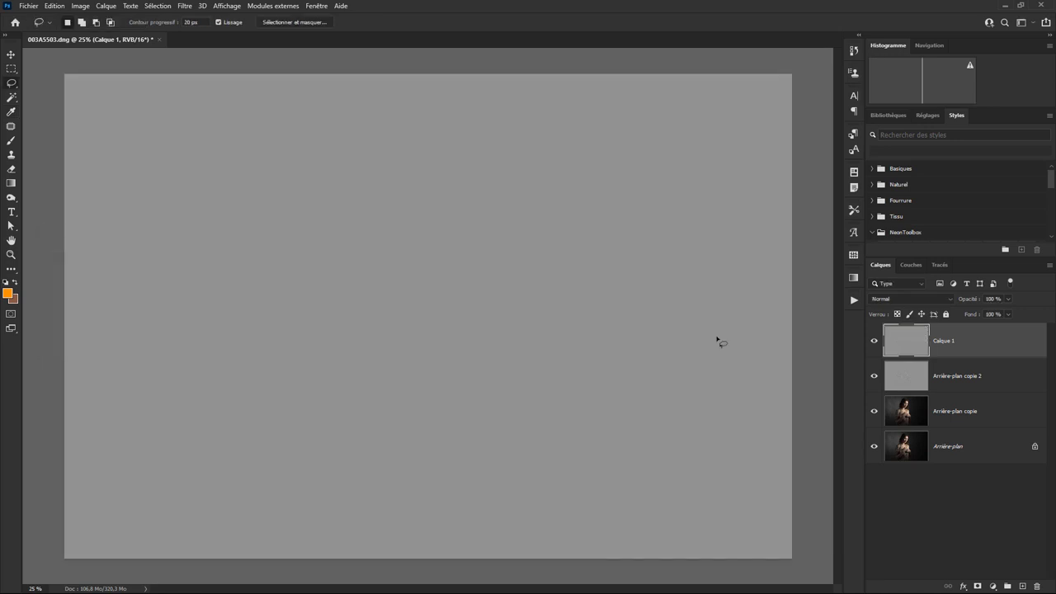
left_click(918, 300)
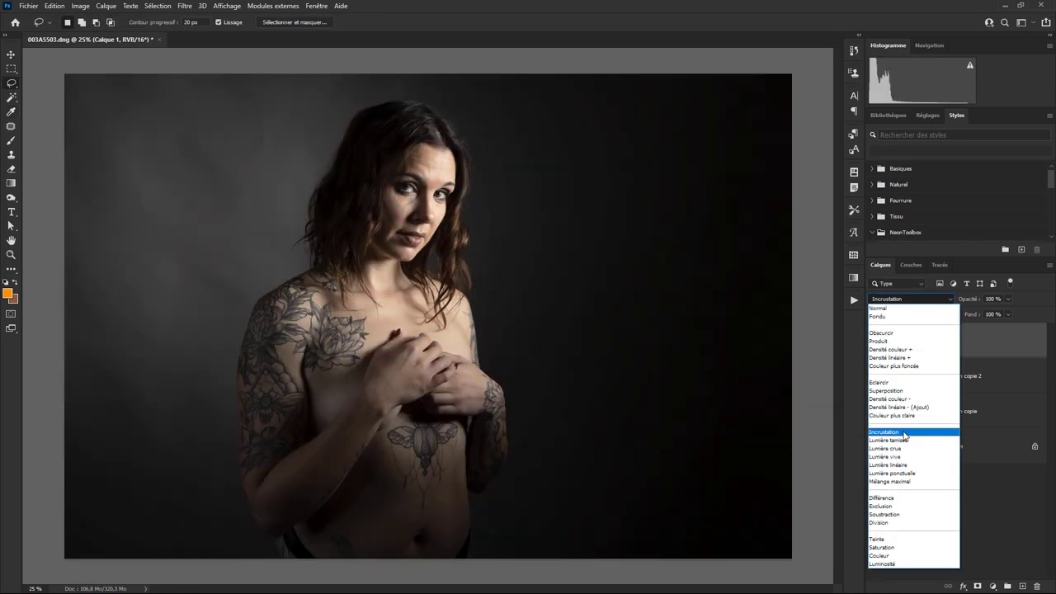
left_click(906, 432)
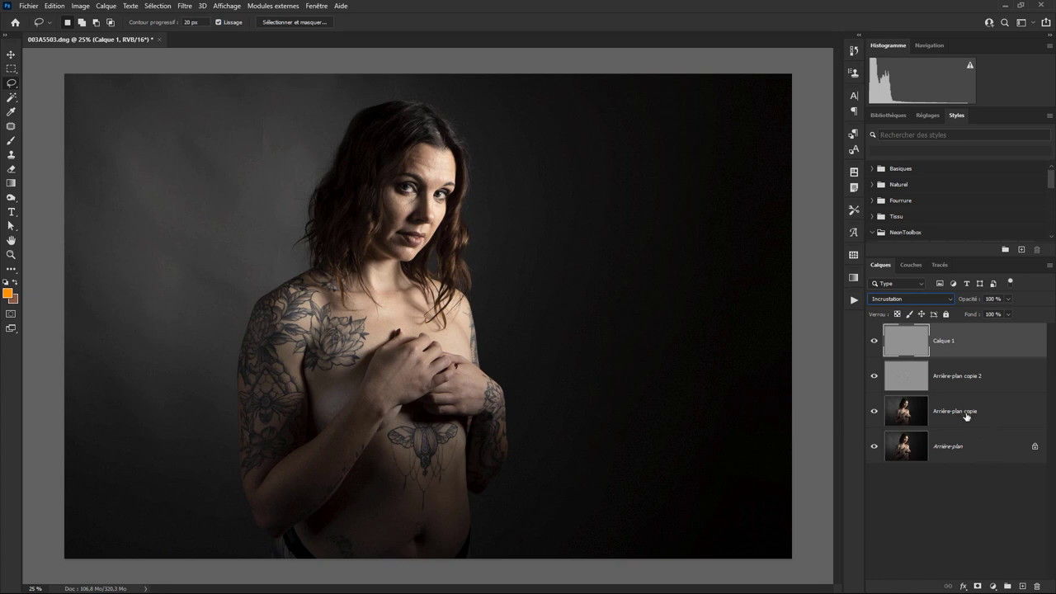
Select the in-focus area, expand it by 80 pixels, and invert it to the background.
left_click(959, 449)
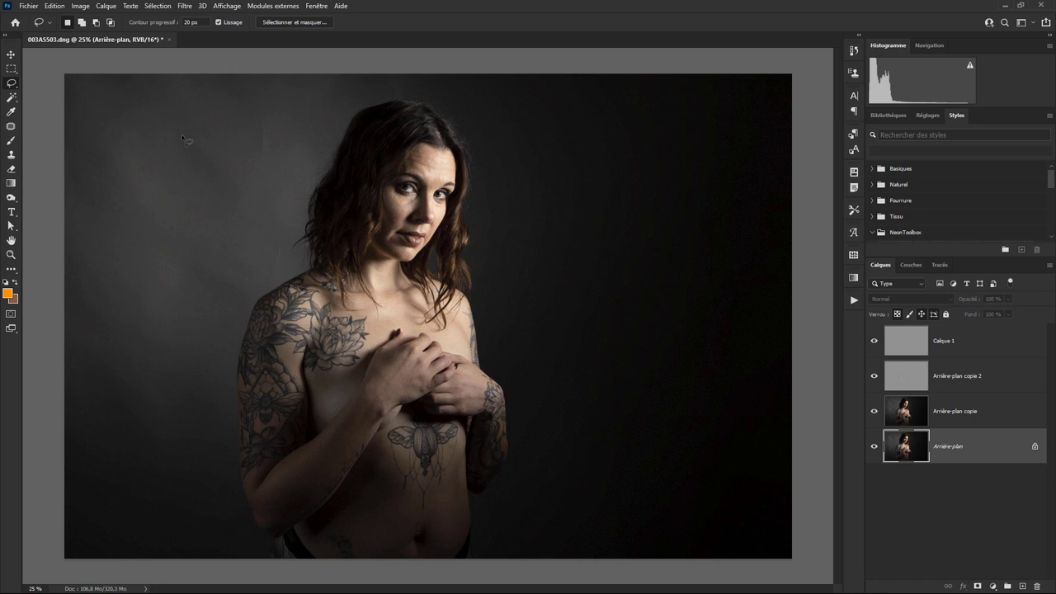
left_click(156, 7)
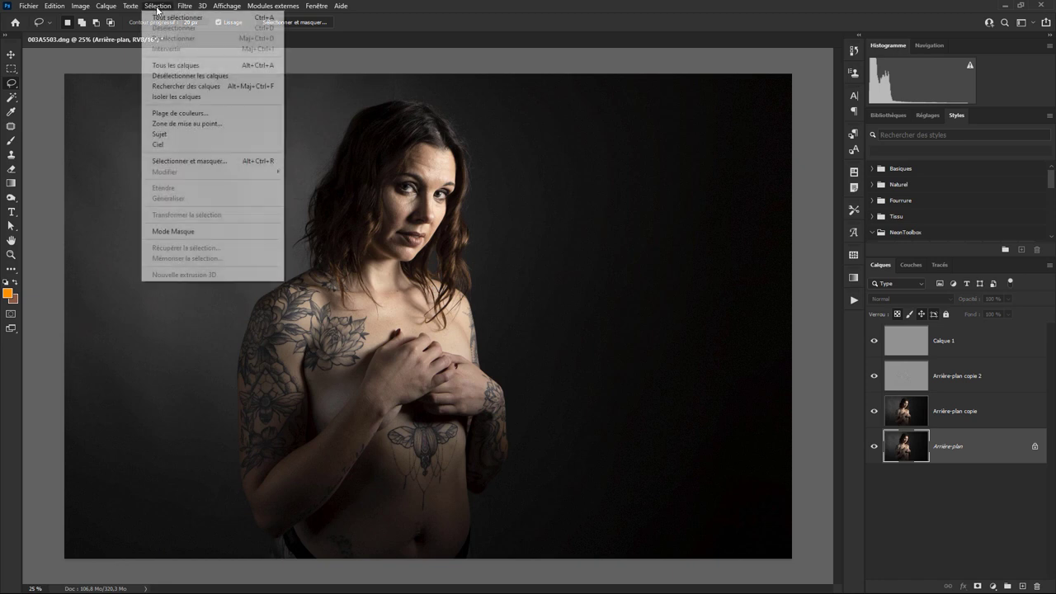
left_click(183, 123)
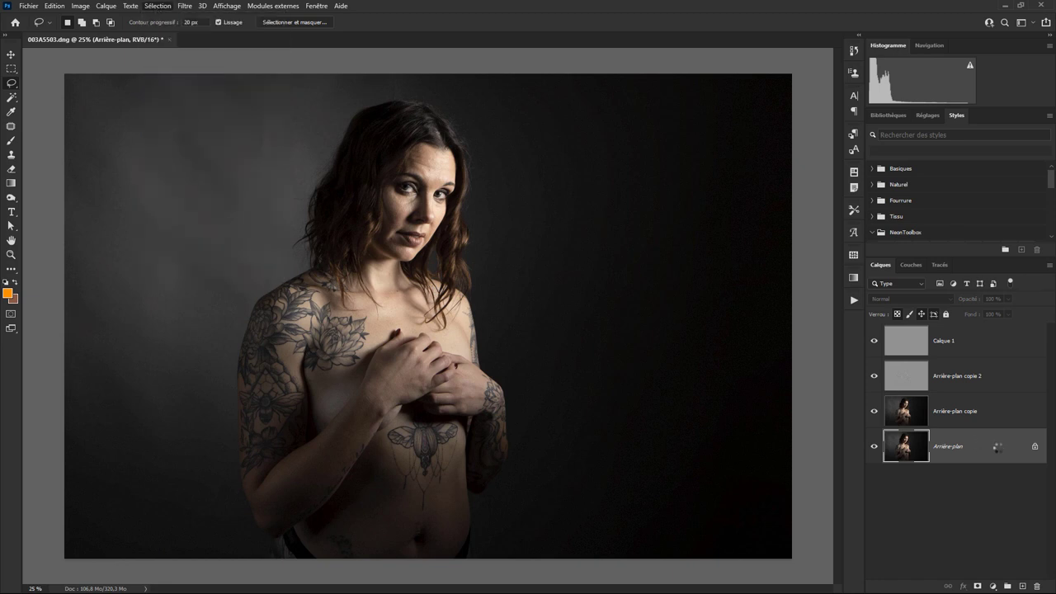
left_click(956, 417)
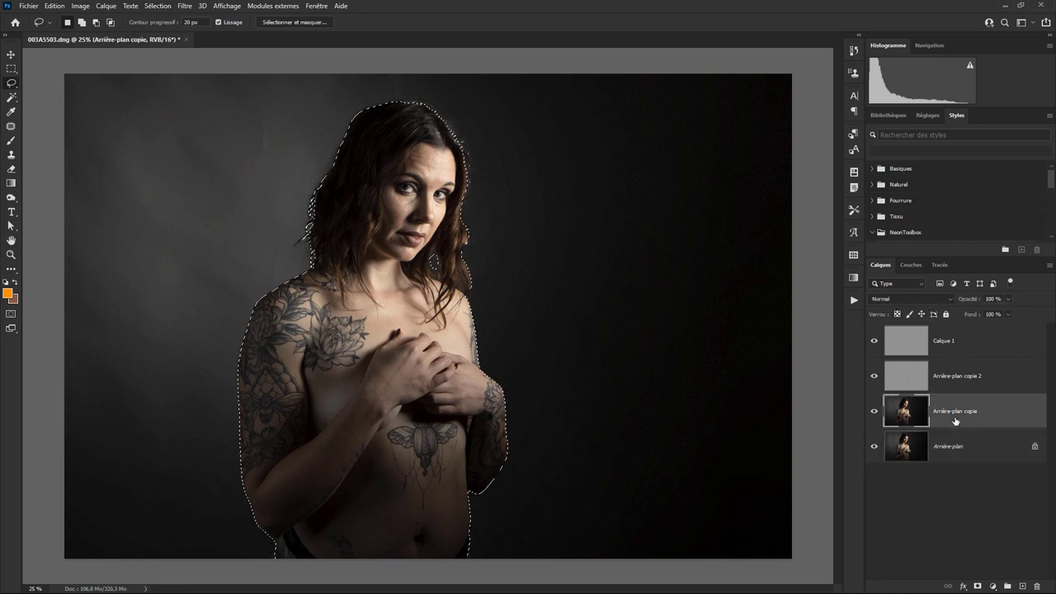
left_click(157, 6)
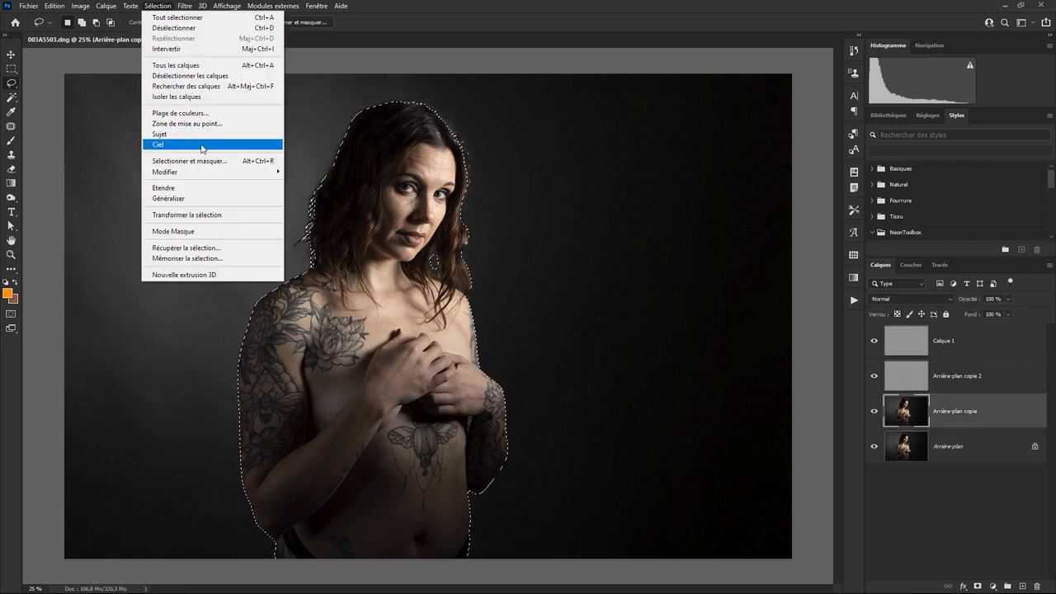
mouse_move(165, 172)
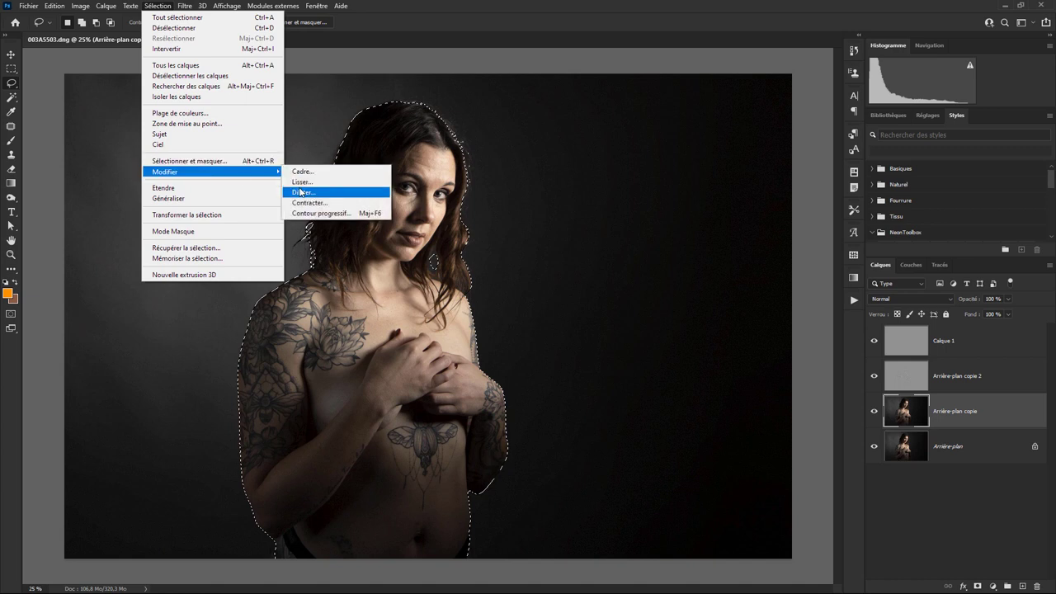
left_click(300, 191)
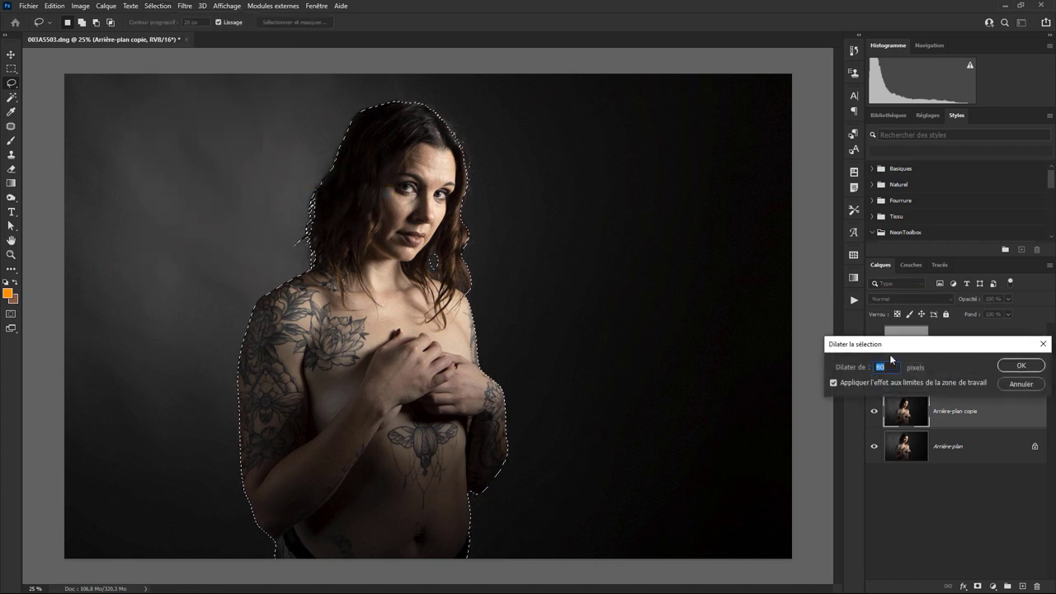
left_click(1014, 367)
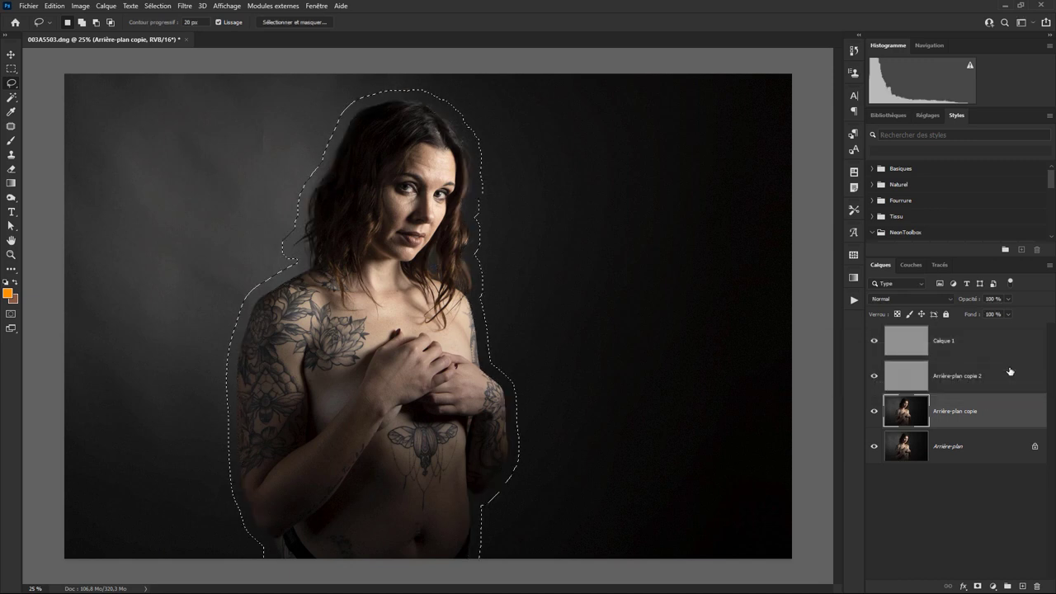
left_click(157, 6)
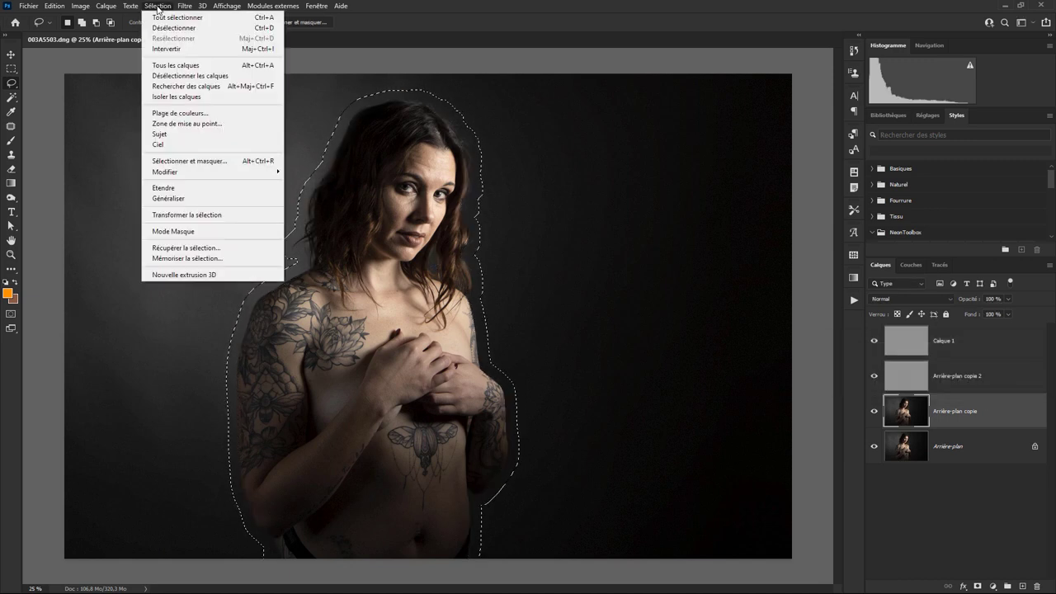
left_click(164, 49)
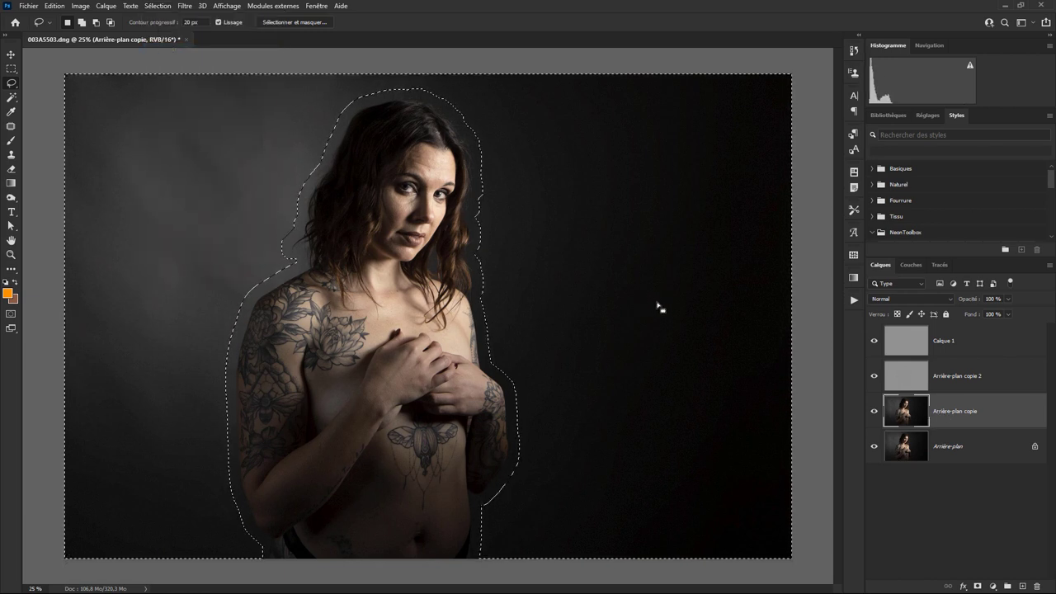
Copy the background selection to a new layer and give it a 100-pixel Gaussian blur.
right_click(677, 321)
left_click(742, 394)
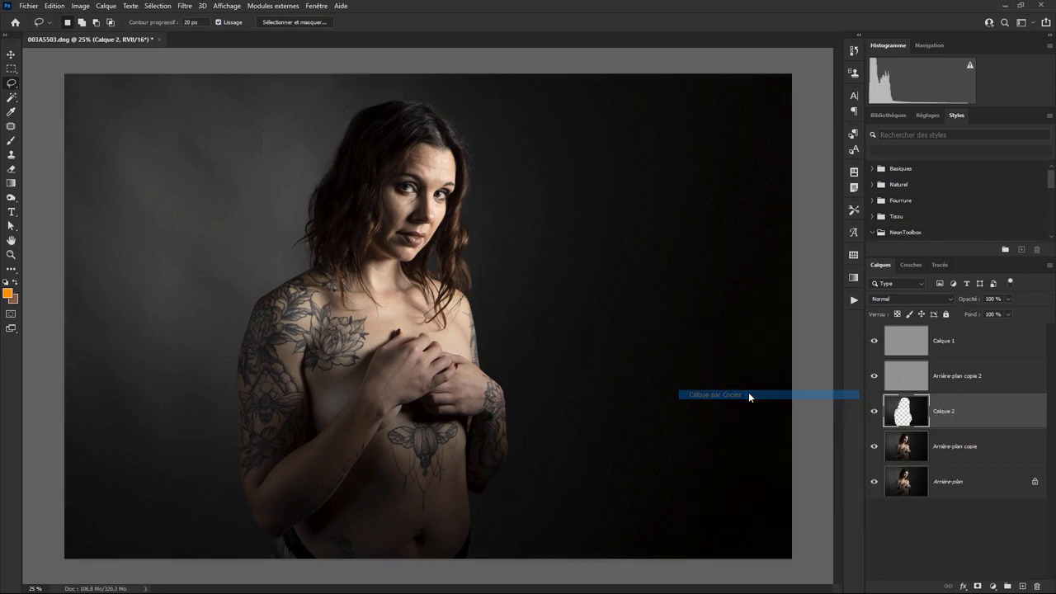
left_click(185, 6)
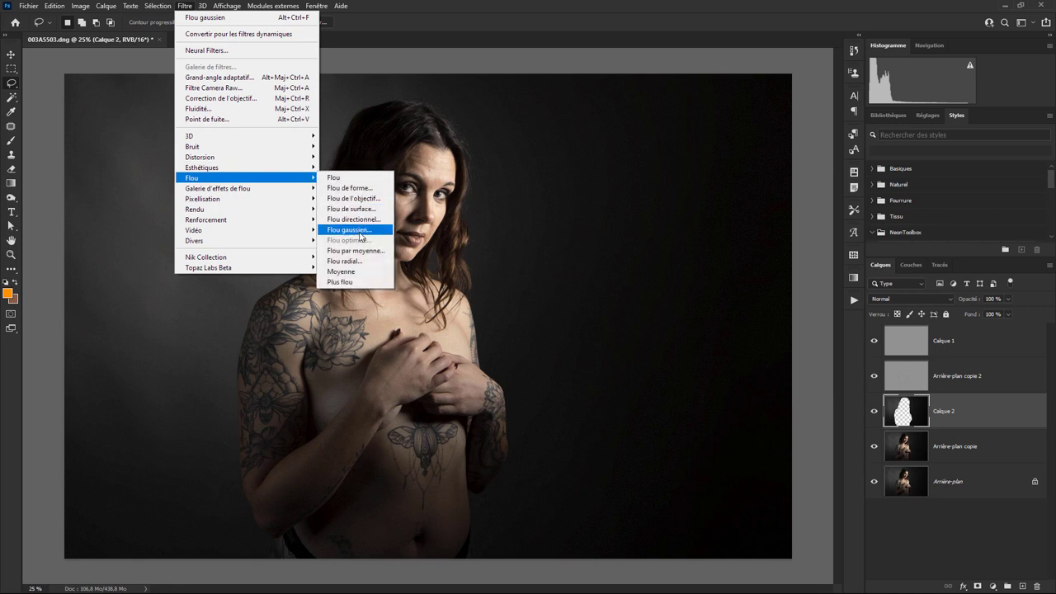
left_click(350, 230)
type("100")
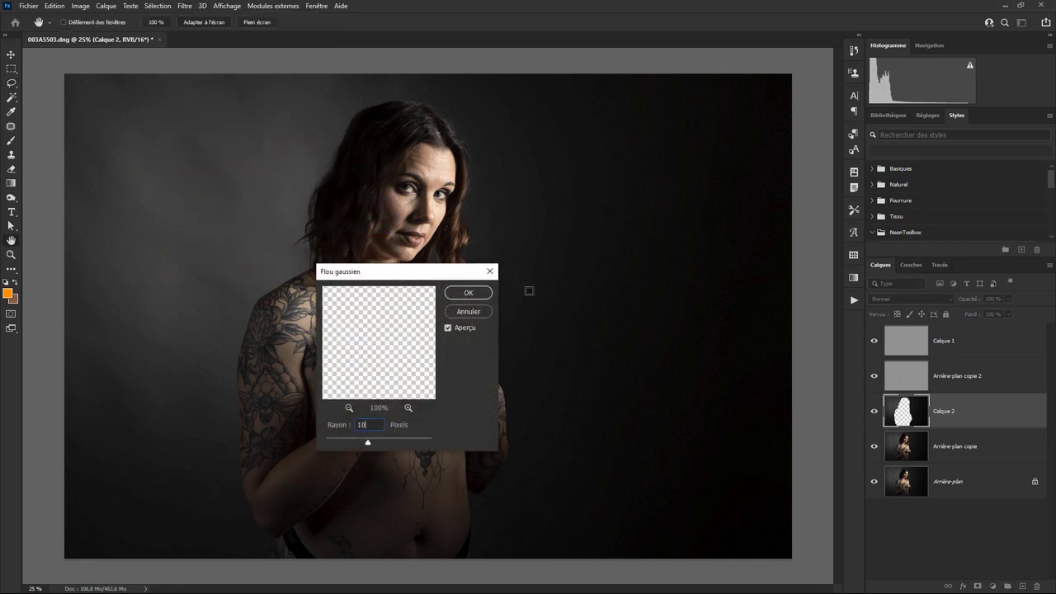
left_click(469, 294)
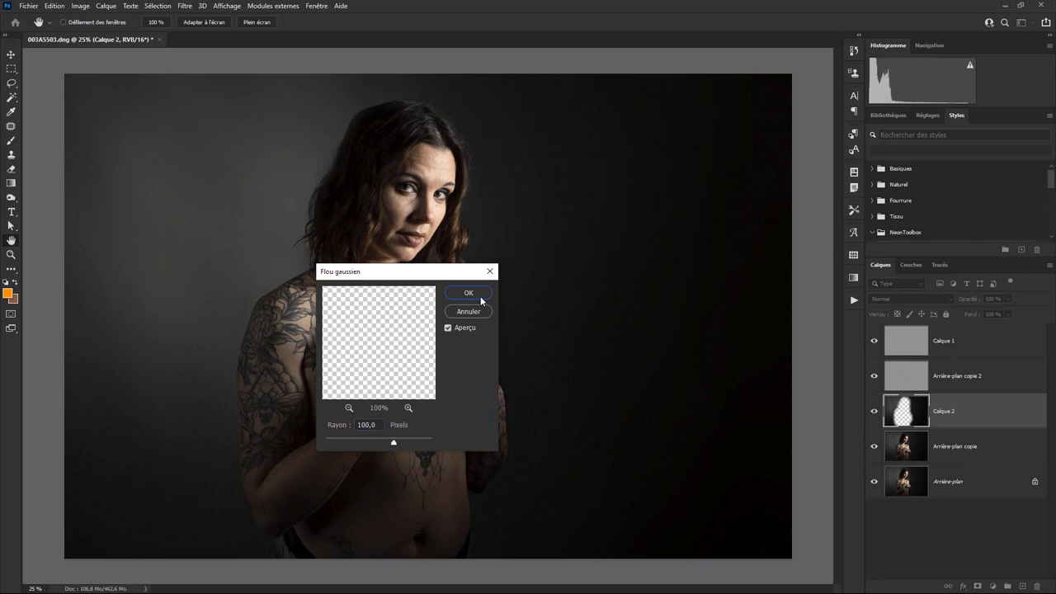
left_click(962, 486)
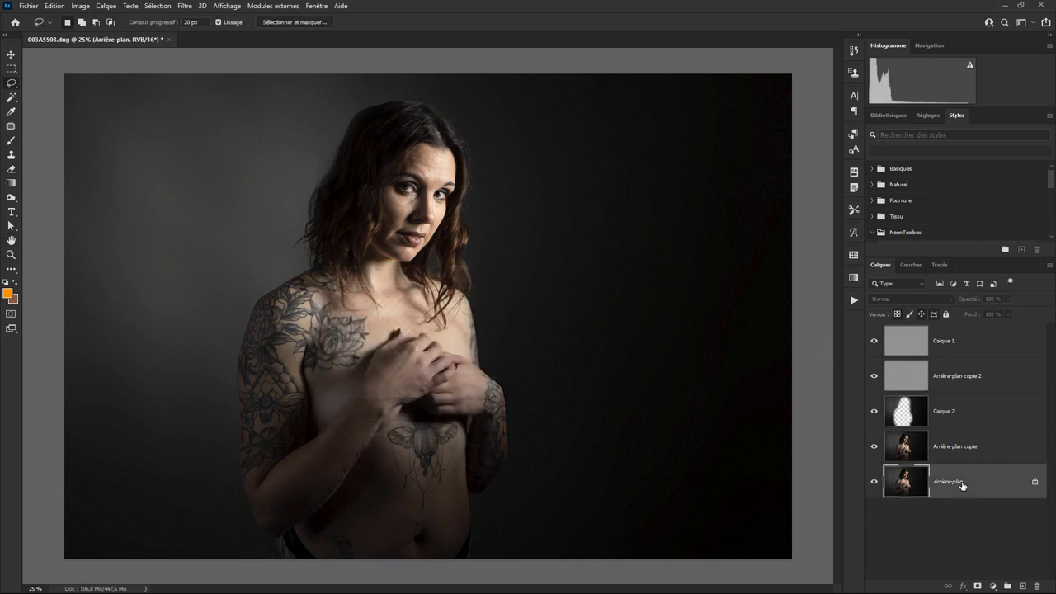
Select the subject, add it as a mask on Calque 2, and invert the mask.
left_click(156, 7)
left_click(175, 133)
left_click(961, 419)
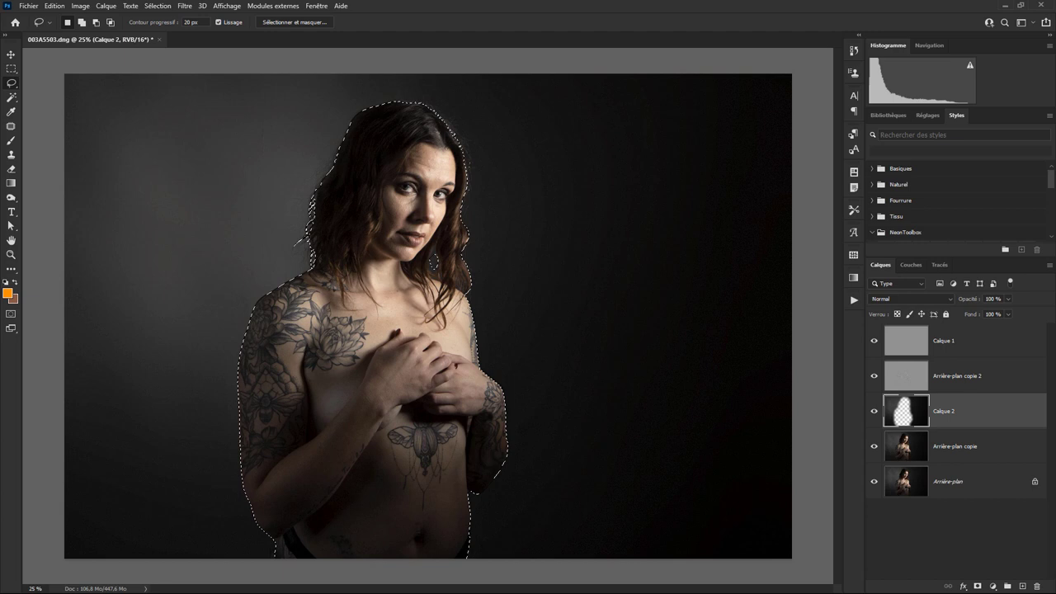
left_click(978, 586)
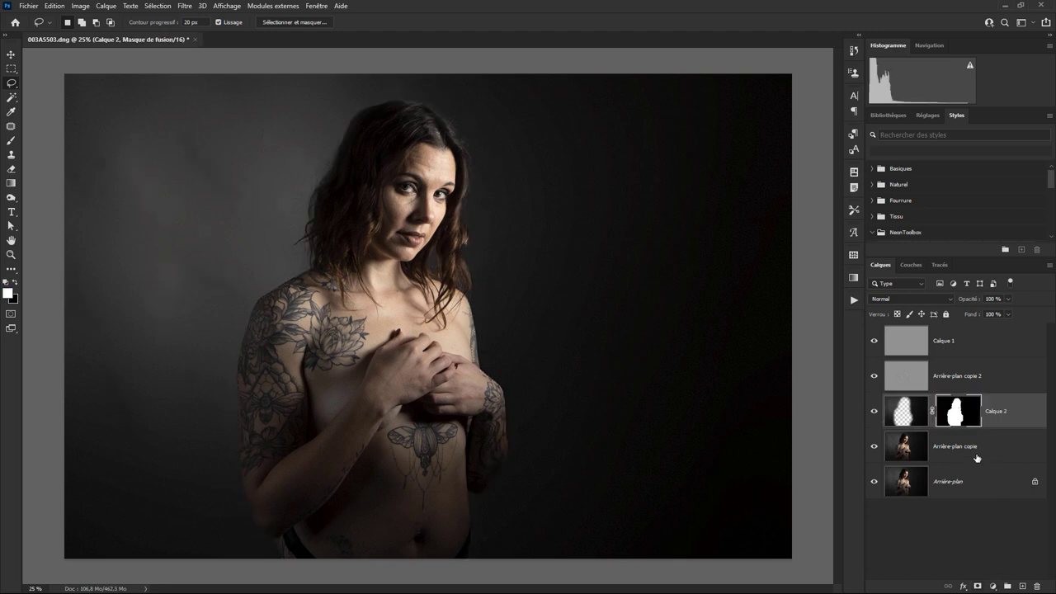
key("ctrl+i")
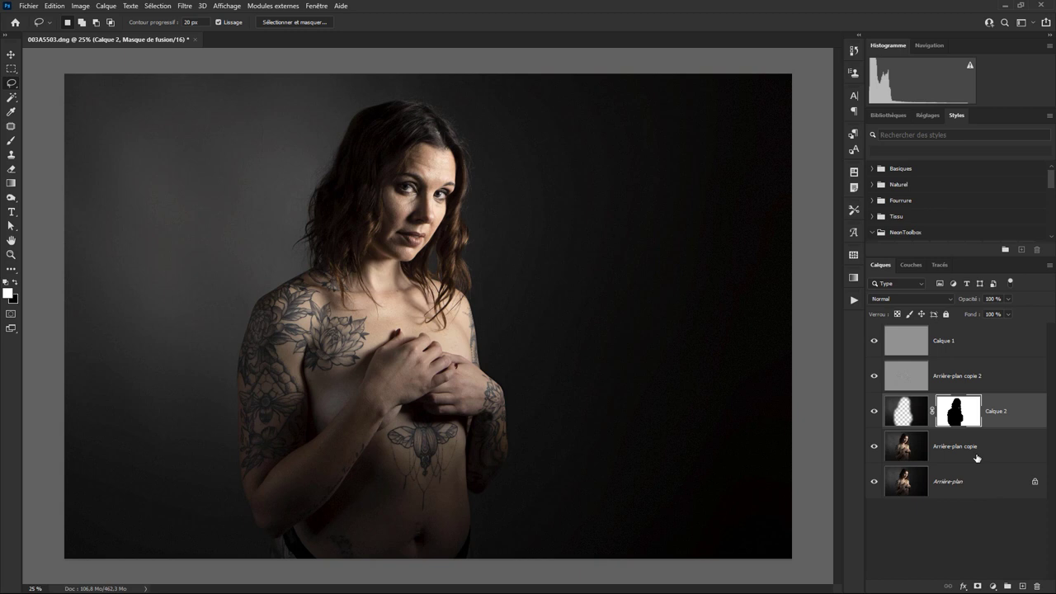
On Arrière-plan copie, with copie 2 hidden, lasso the forehead down to the eyebrow.
left_click(909, 453)
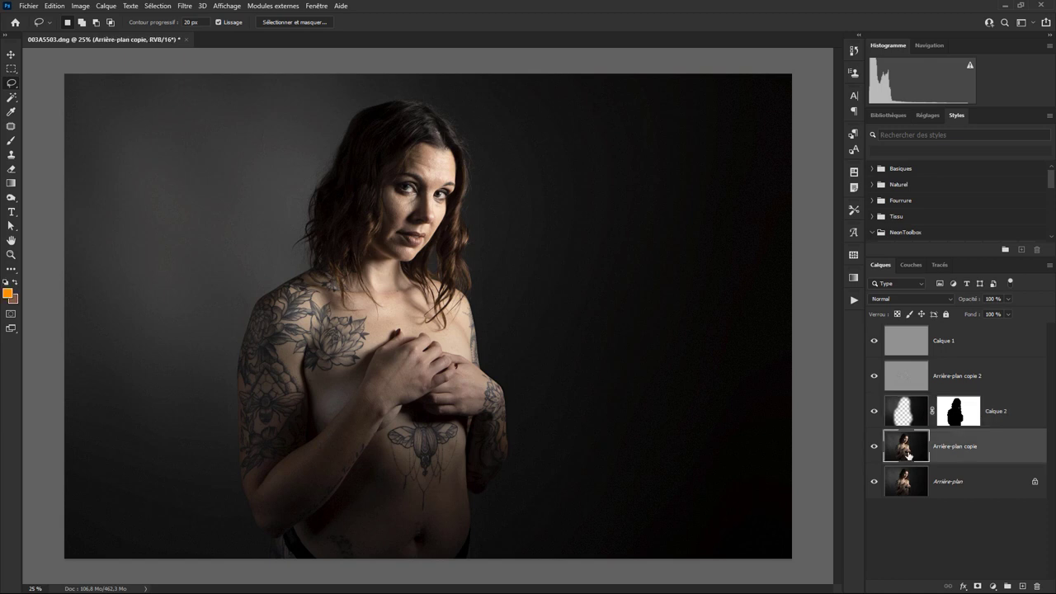
key("ctrl+plus")
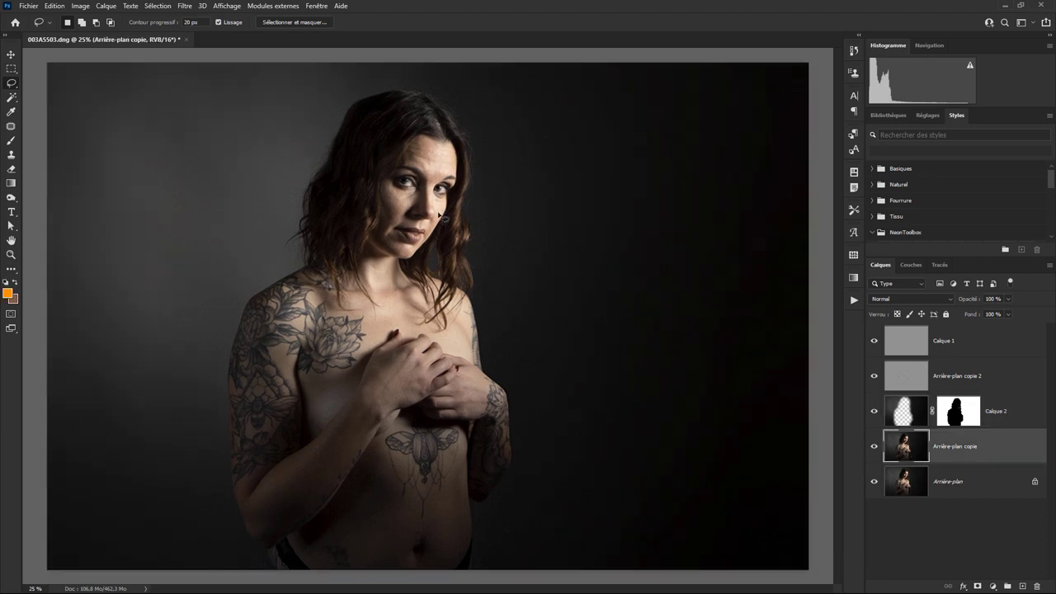
scroll(441, 216, "up", 2)
left_click_drag(397, 86, 520, 540)
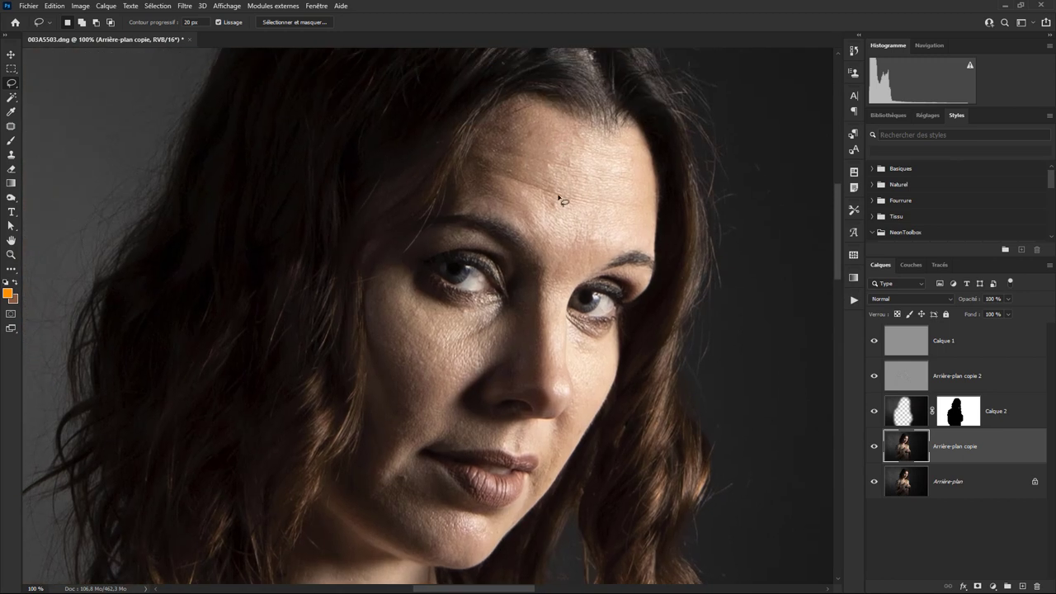
left_click(875, 378)
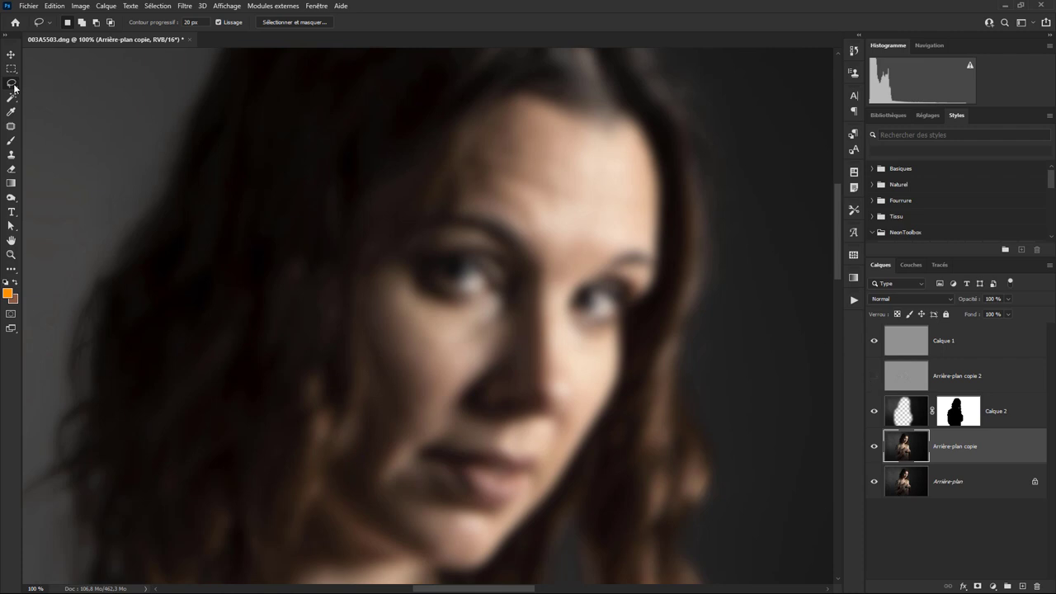
left_click_drag(525, 121, 569, 286)
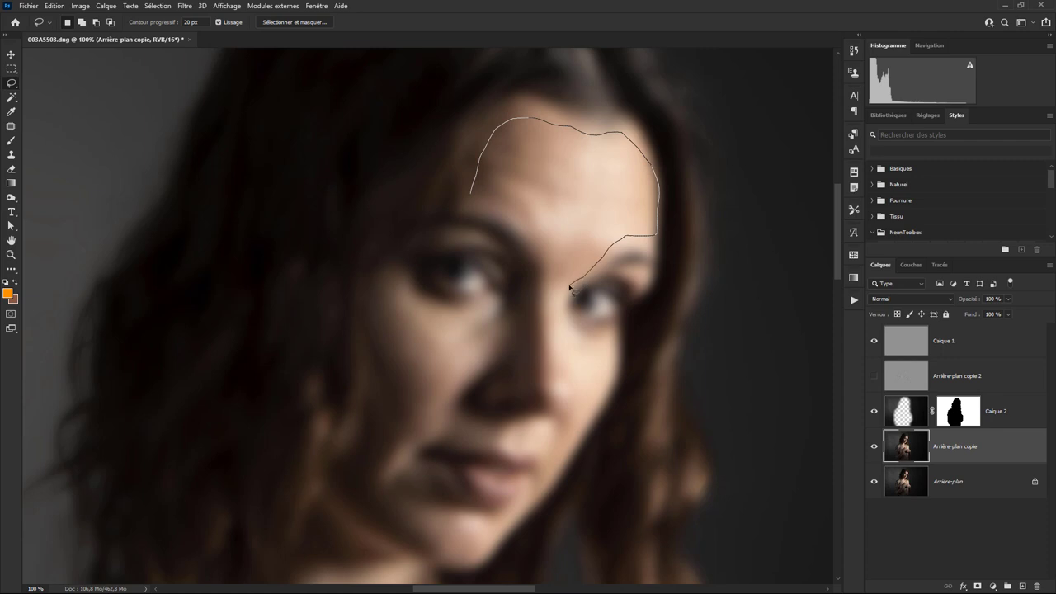
left_click_drag(569, 287, 470, 196)
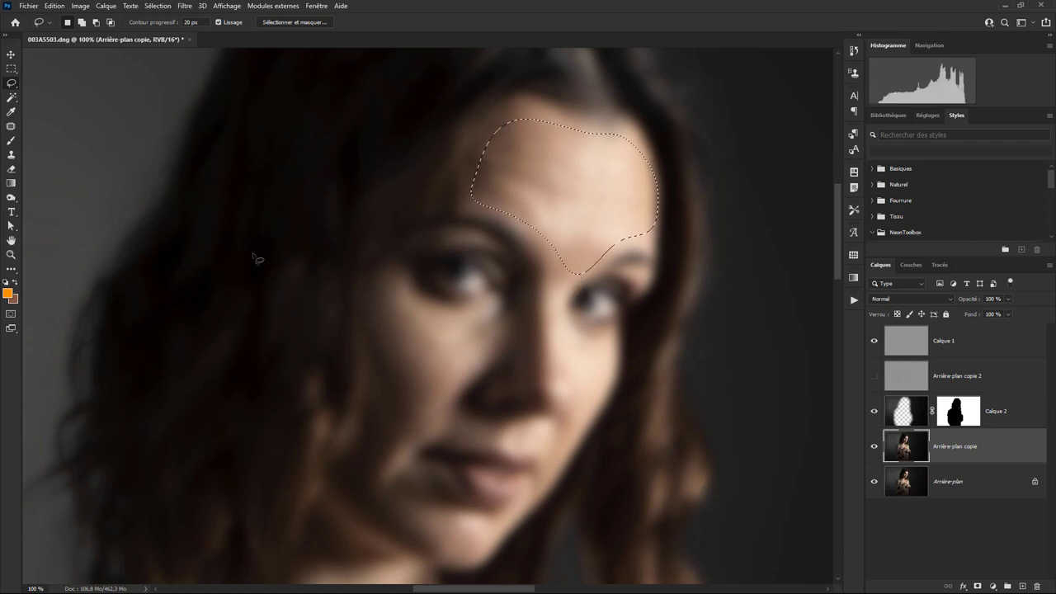
Apply a Flou gaussien of 9 pixels to the selected forehead.
left_click(184, 6)
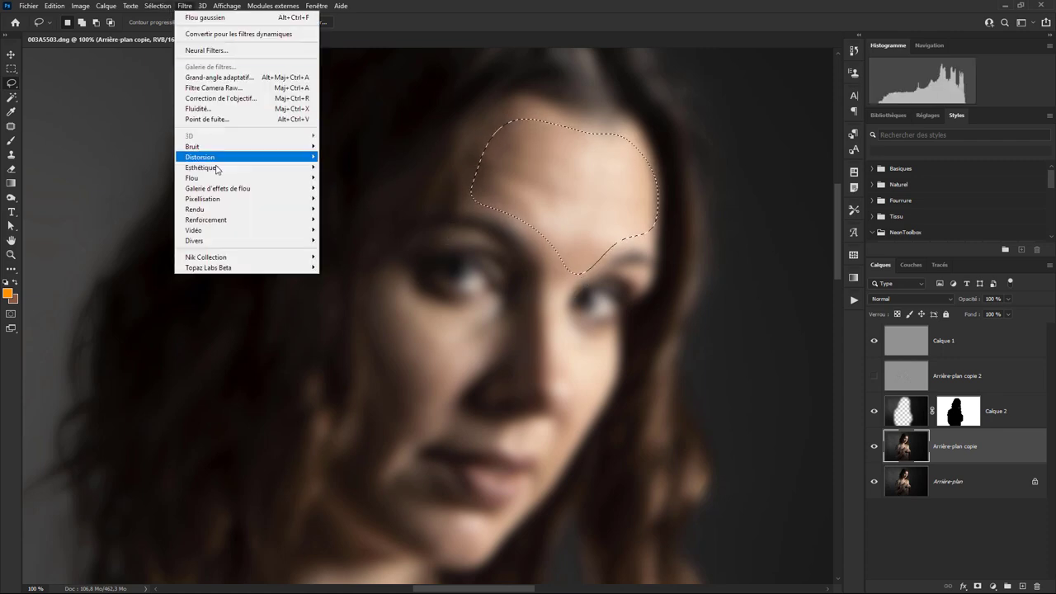
left_click(372, 229)
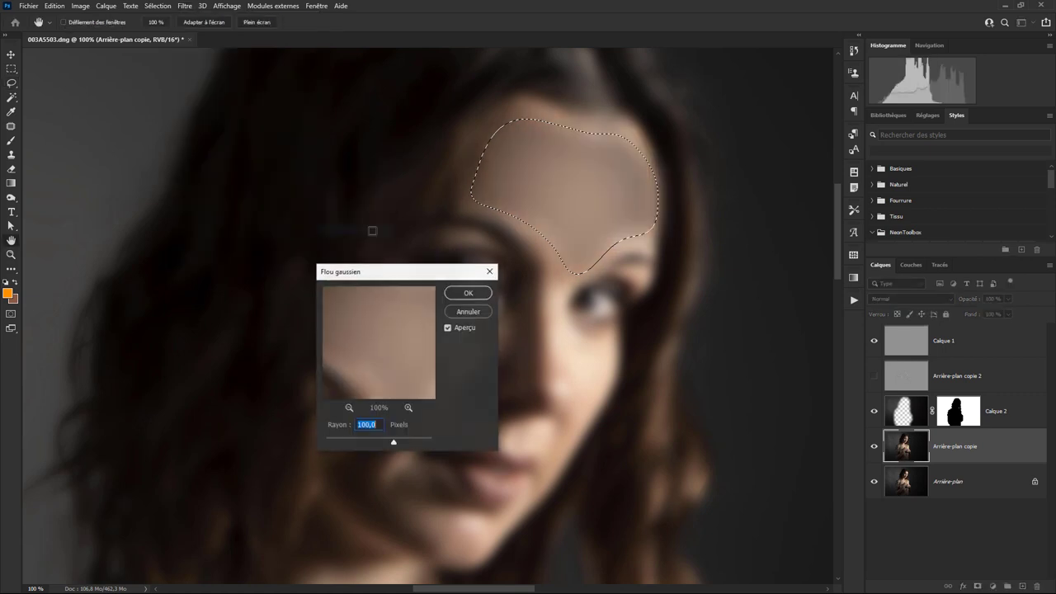
type("9")
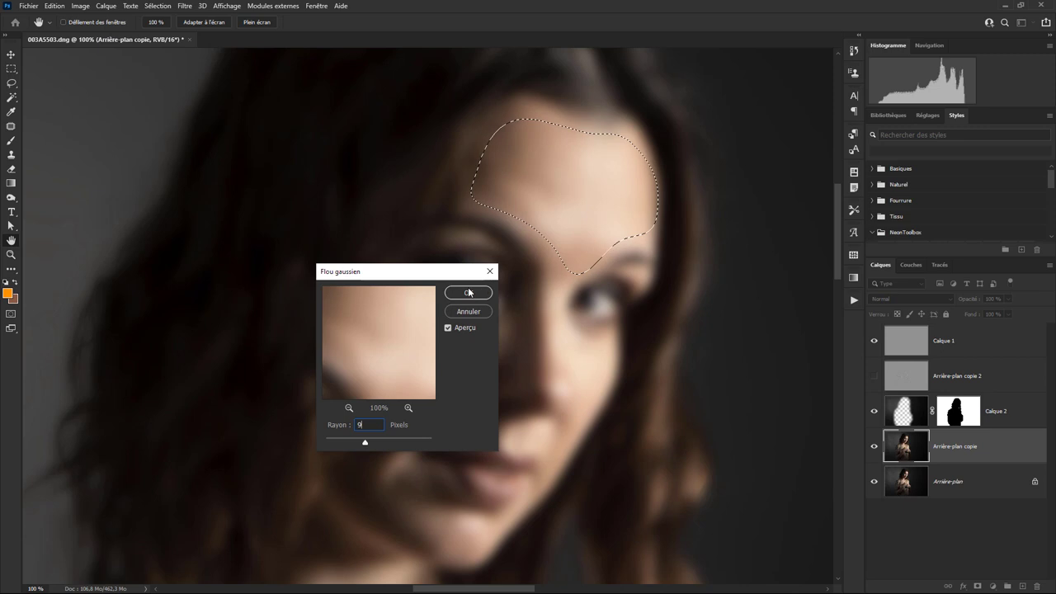
left_click(467, 292)
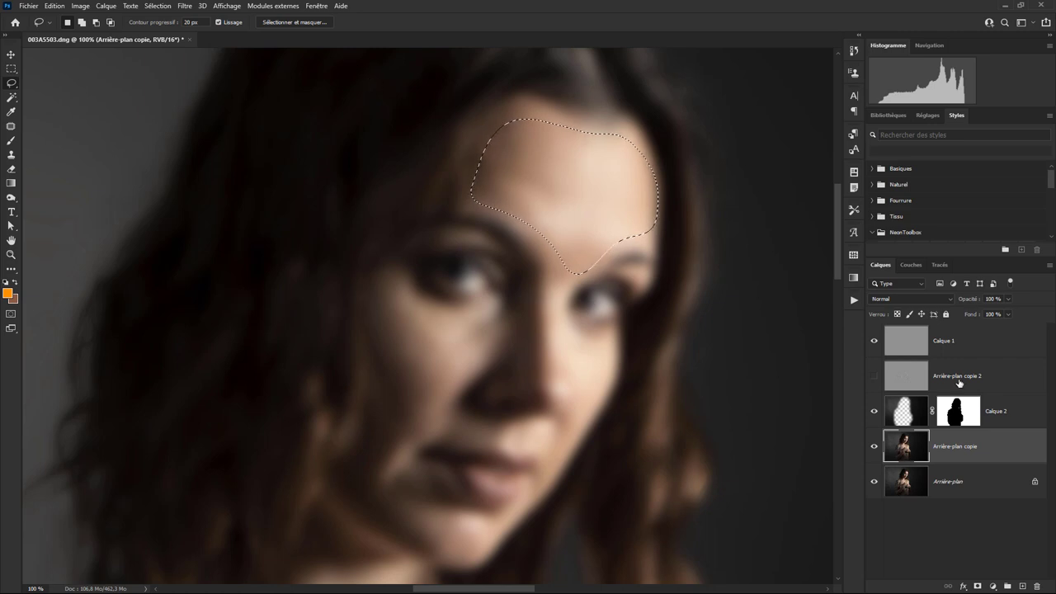
Delete Calque 1 through Arrière-plan copie and deselect, leaving only Arrière-plan.
left_click(959, 355)
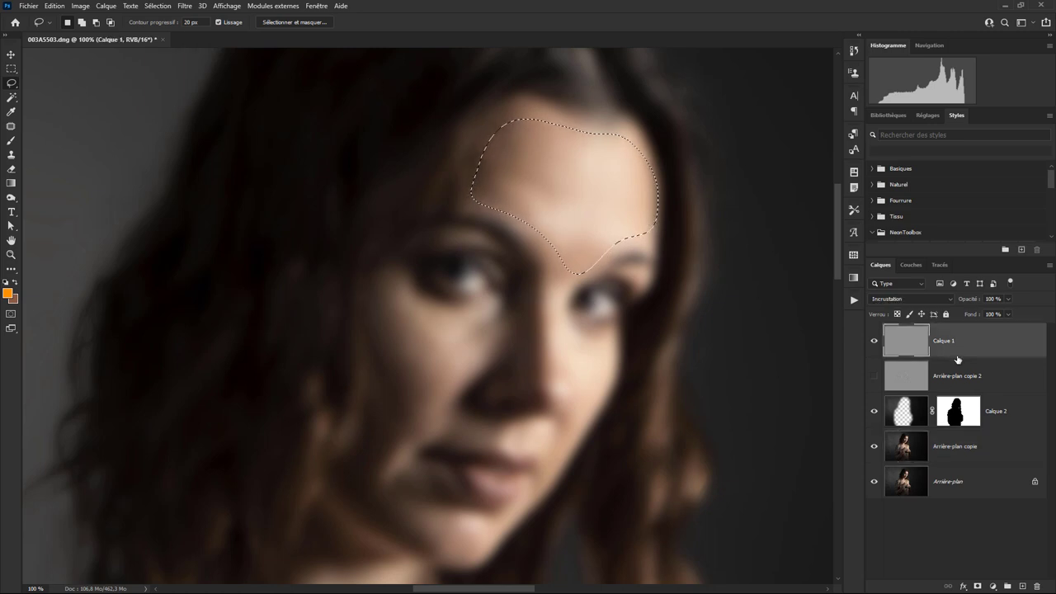
left_click(980, 443, "shift")
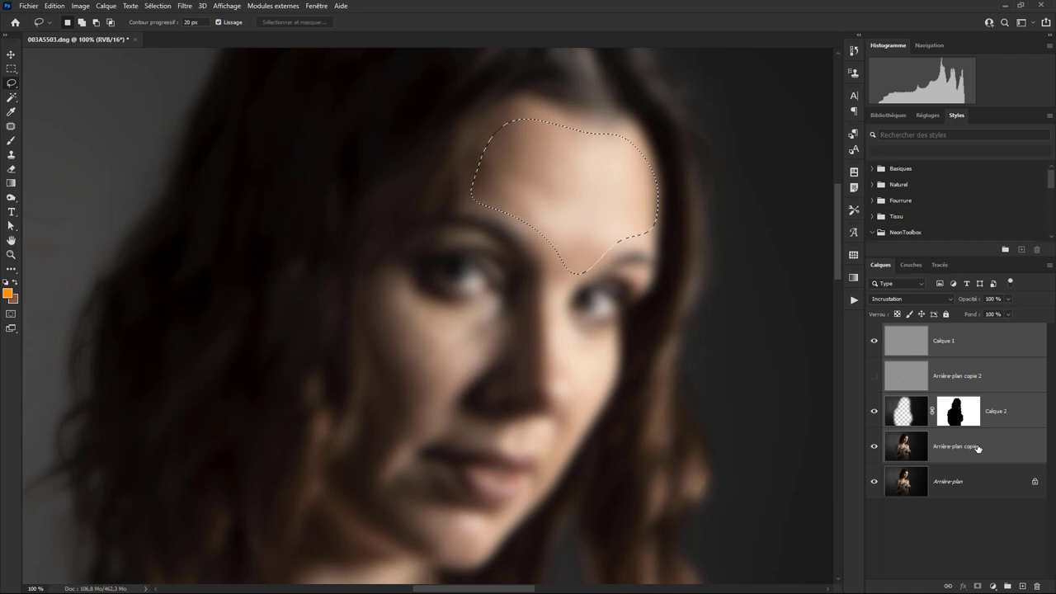
right_click(978, 449)
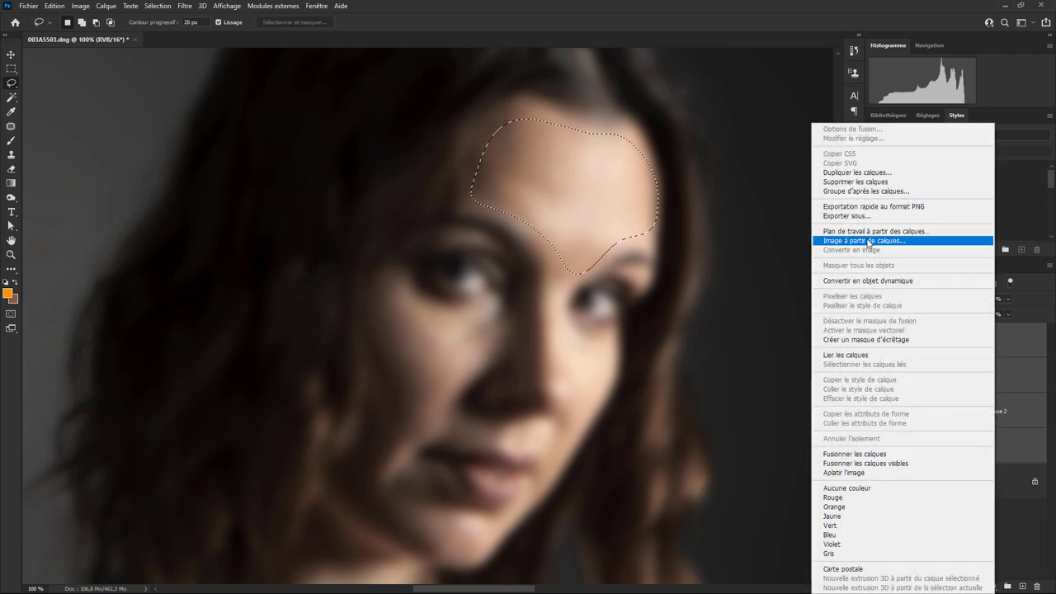
left_click(863, 183)
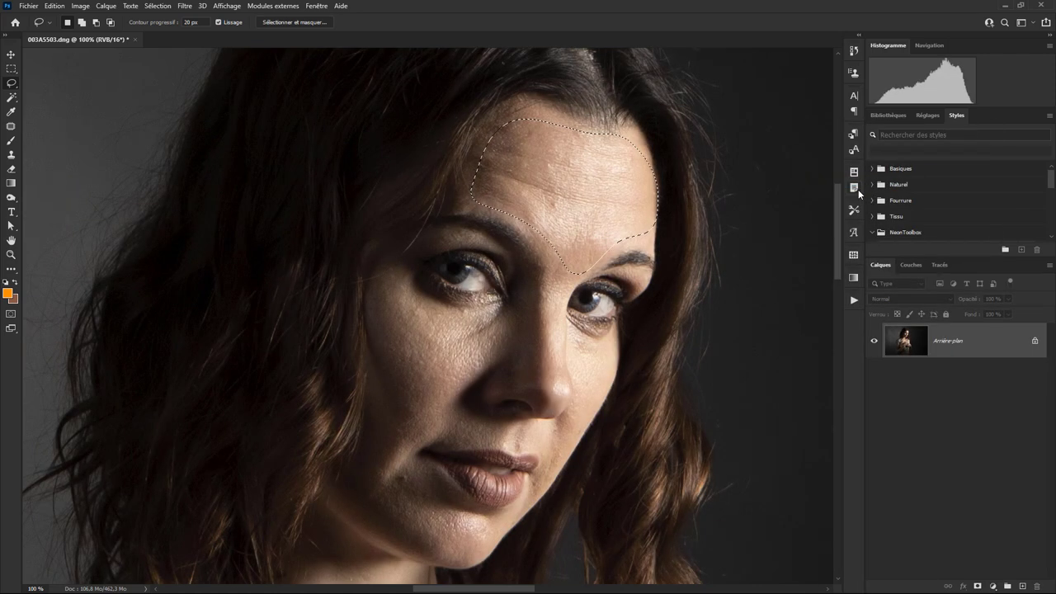
key("ctrl+d")
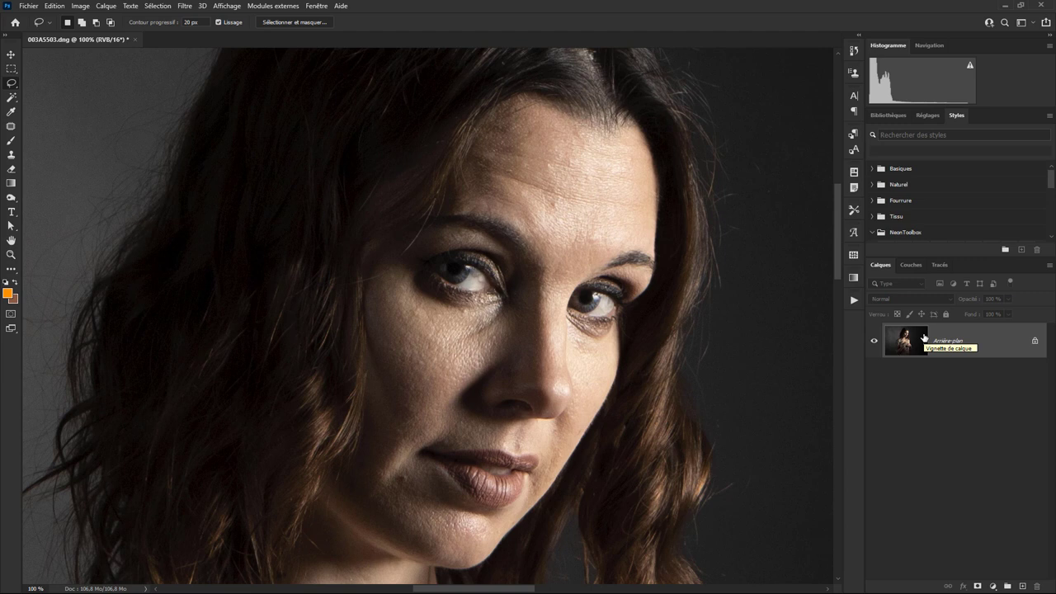
Run the Split Frequency and Dodge Burn macros to create Couleur, Texture and Dodge and burn layers.
middle_click(534, 261)
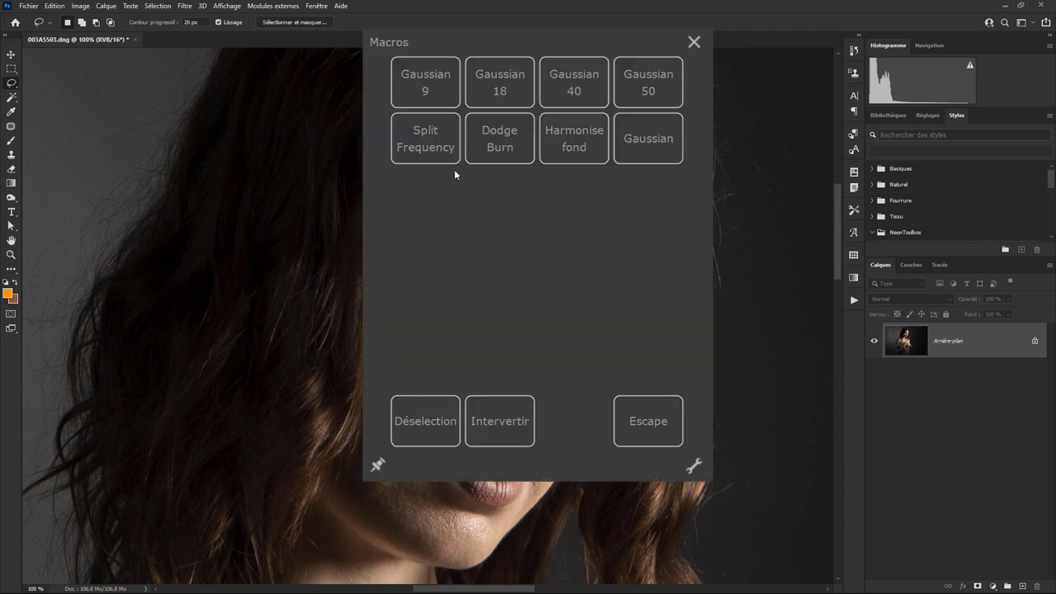
left_click(448, 155)
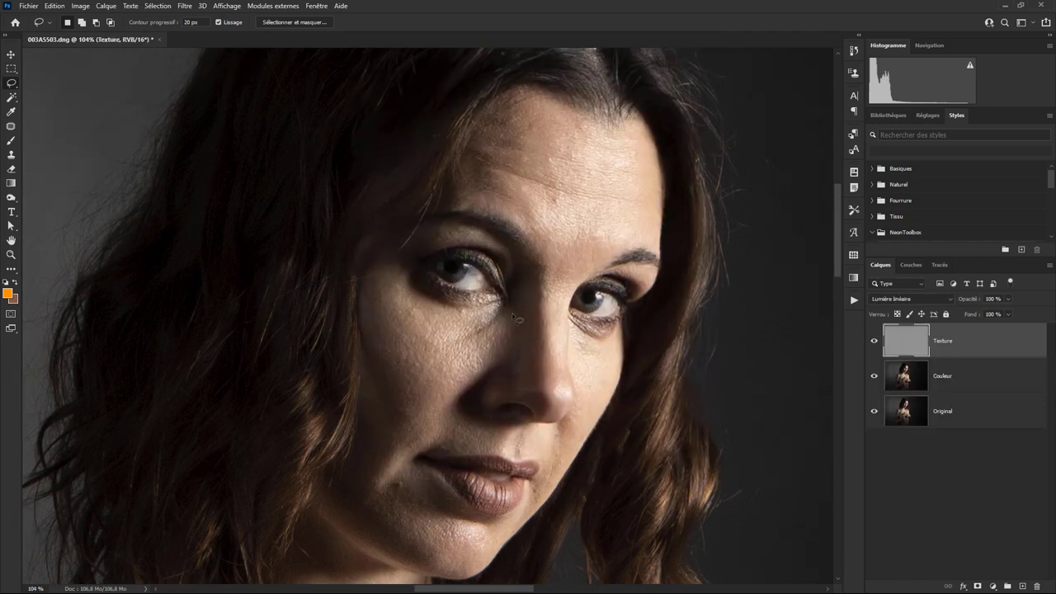
middle_click(510, 319)
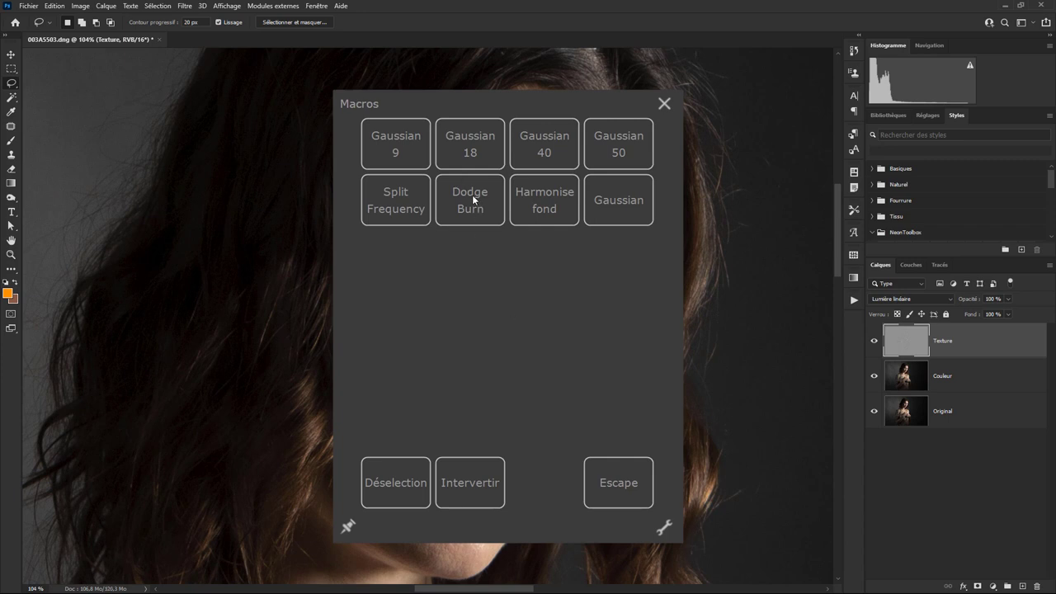
left_click(473, 198)
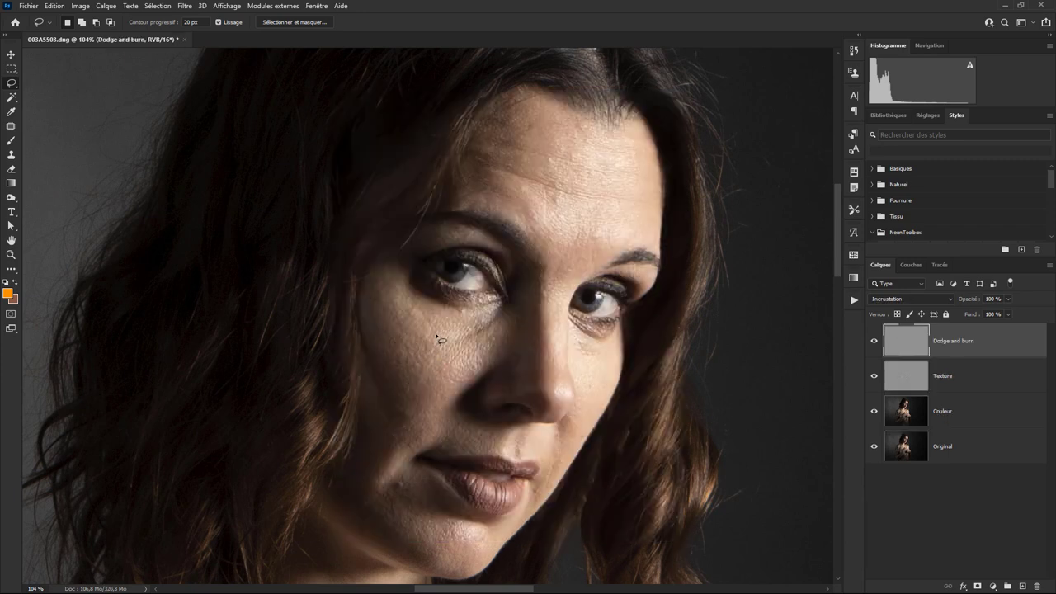
Run the Harmonise fond macro for the masked Fond flouté layer, then add a new layer.
scroll(437, 337, "down", 3)
scroll(438, 337, "down", 2)
scroll(437, 337, "up", 1)
scroll(437, 336, "up", 1)
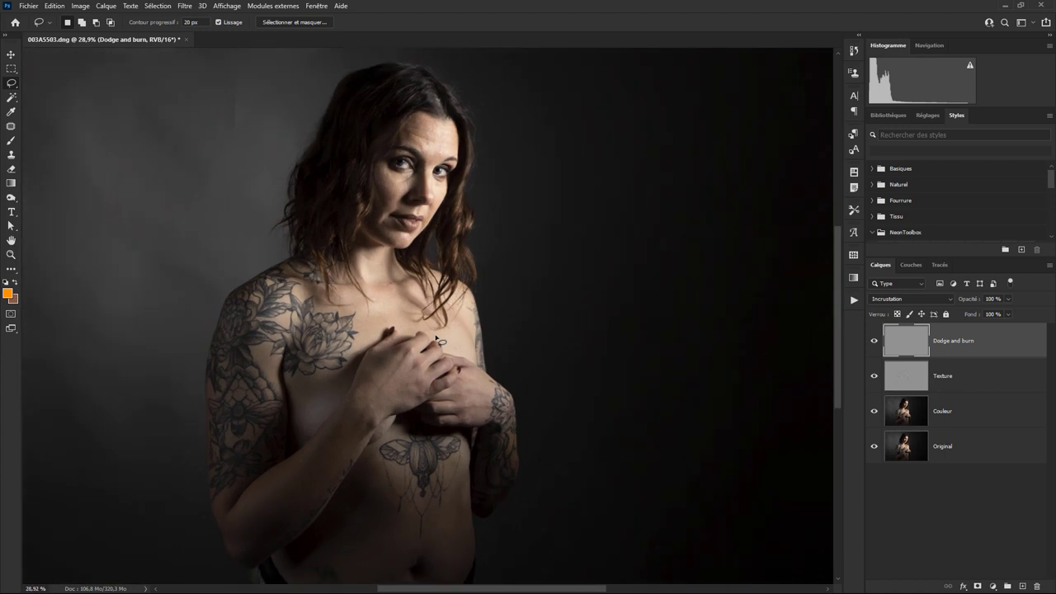
scroll(437, 337, "down", 2)
scroll(437, 337, "up", 1)
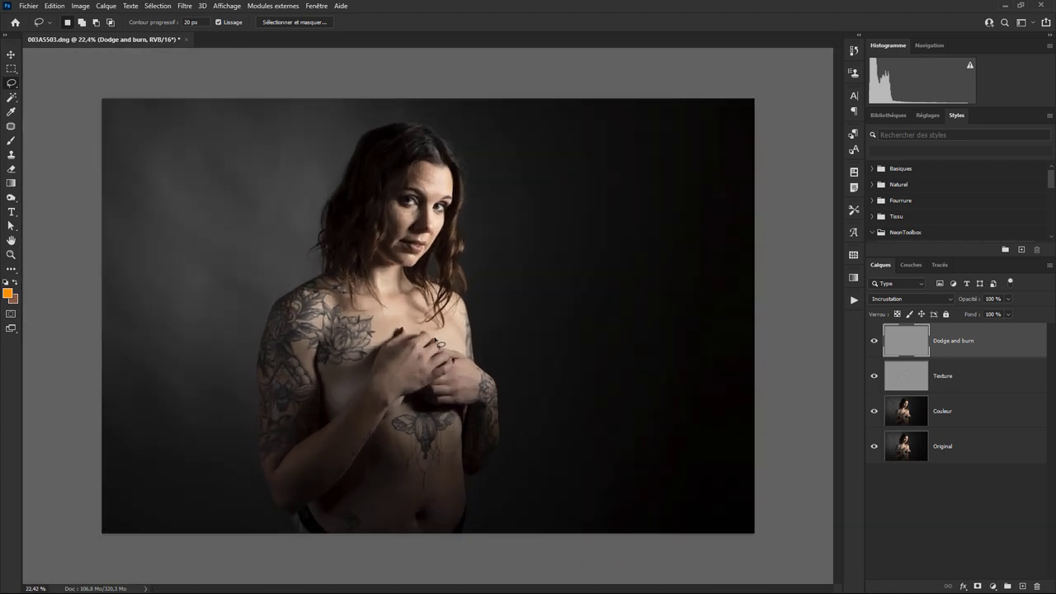
middle_click(434, 336)
left_click(463, 239)
key("ctrl+shift+alt+n")
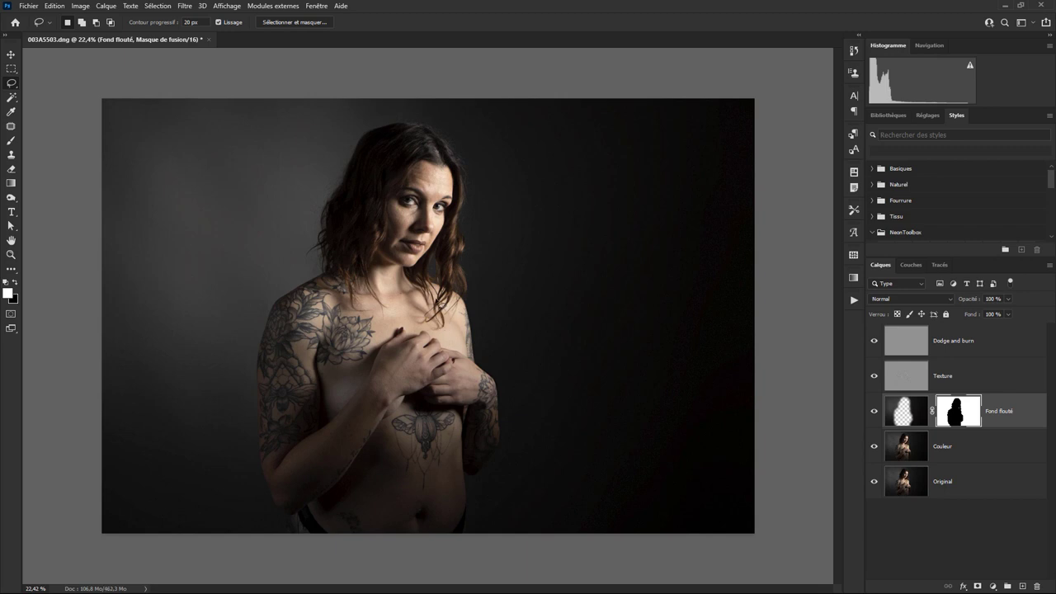
Zoom and pan to the forehead and hairline, then make Couleur the active layer.
scroll(440, 278, "up", 2)
scroll(429, 276, "up", 3)
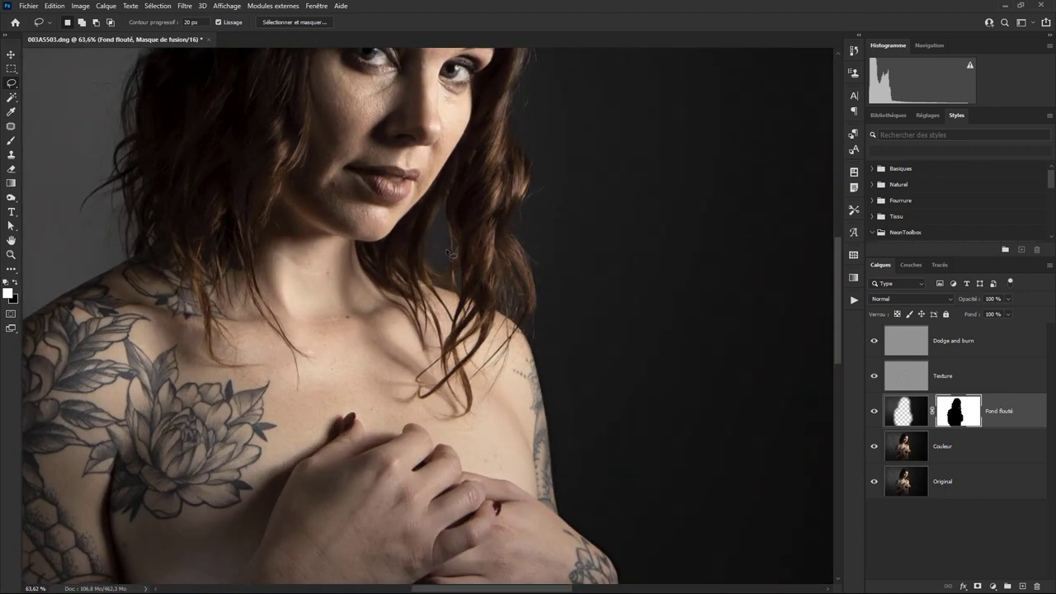
scroll(495, 363, "up", 3)
scroll(498, 357, "up", 4)
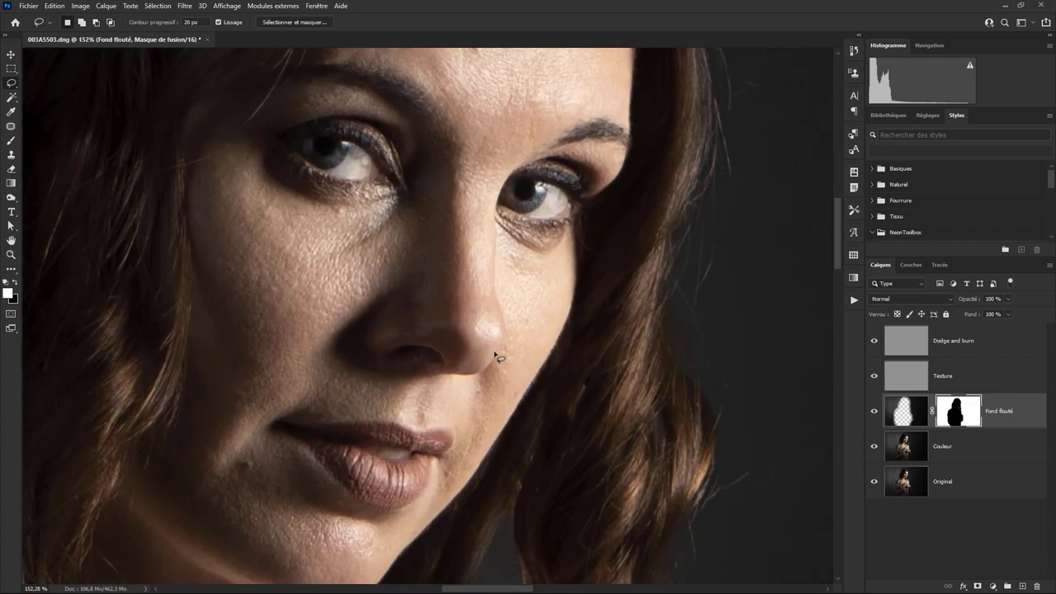
scroll(498, 356, "down", 2)
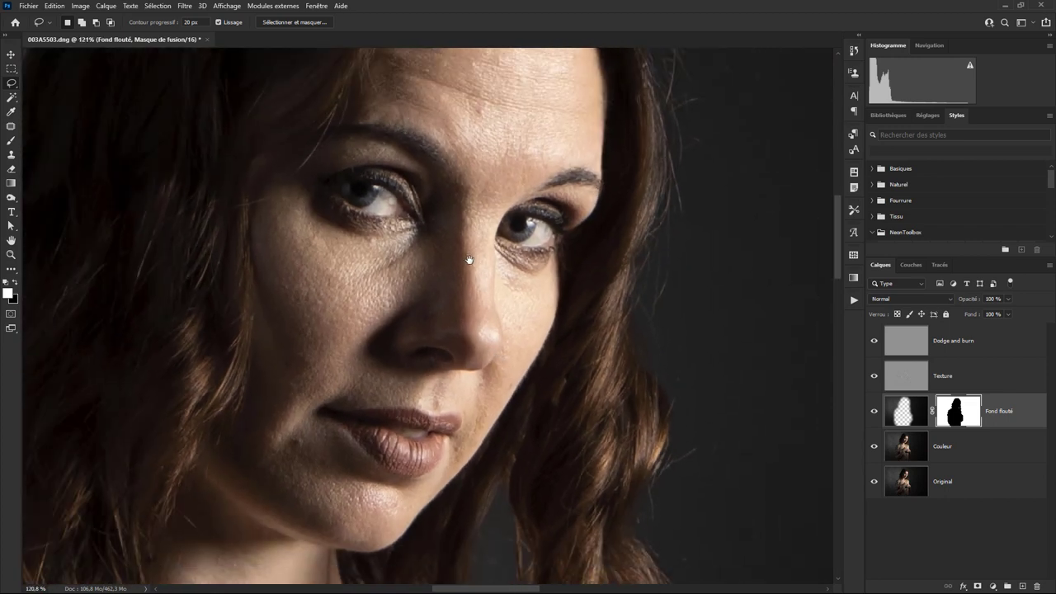
left_click_drag(469, 260, 484, 377)
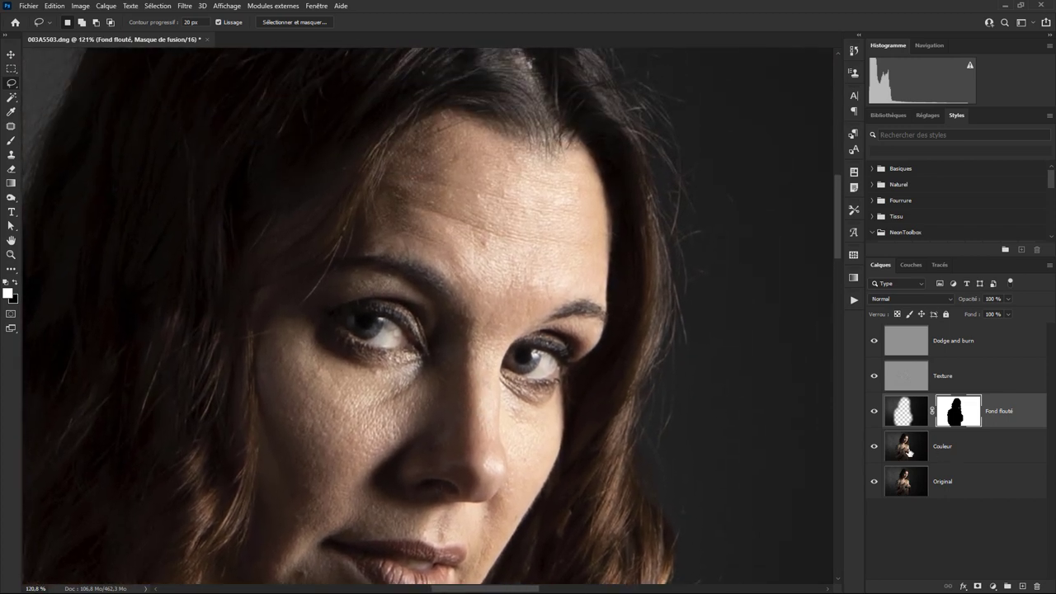
left_click(908, 452)
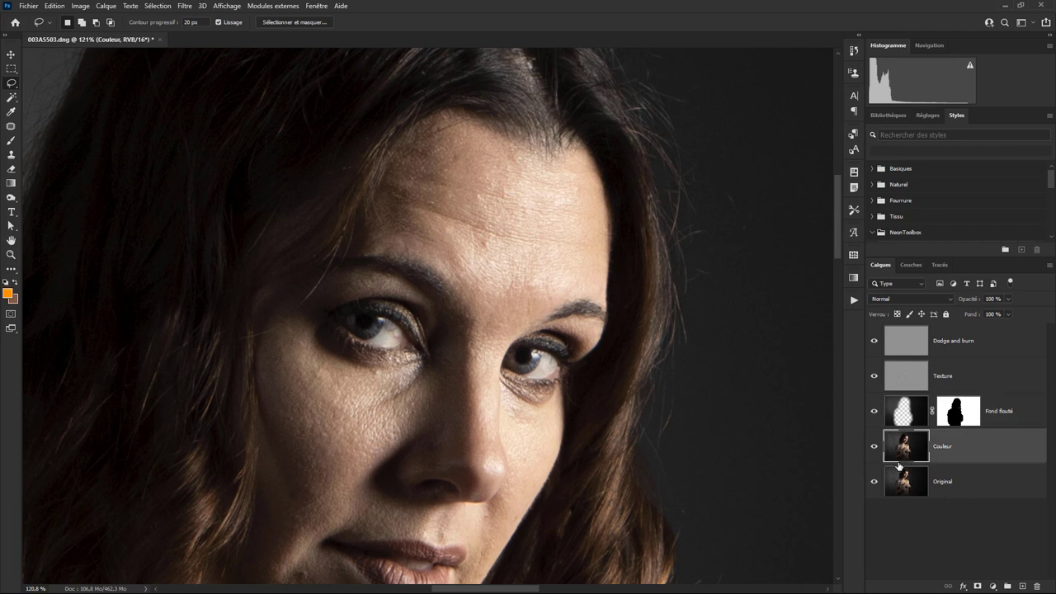
middle_click(447, 215)
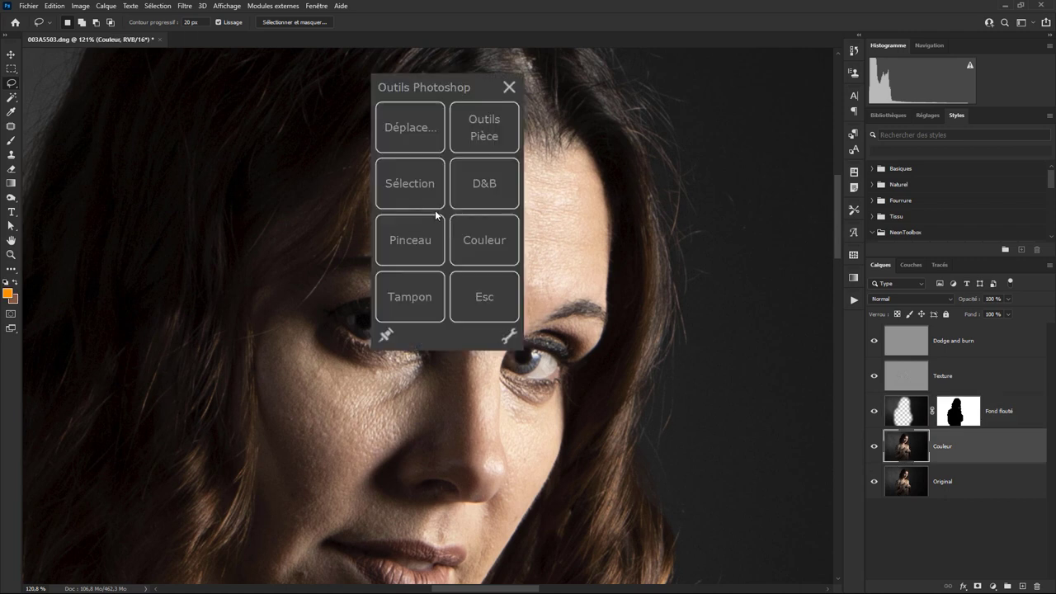
Lasso the forehead on Couleur, then dismiss the macros without running one.
left_click(510, 87)
mouse_move(413, 154)
left_mouse_down()
mouse_move(538, 312)
mouse_move(483, 349)
mouse_move(443, 274)
left_mouse_up()
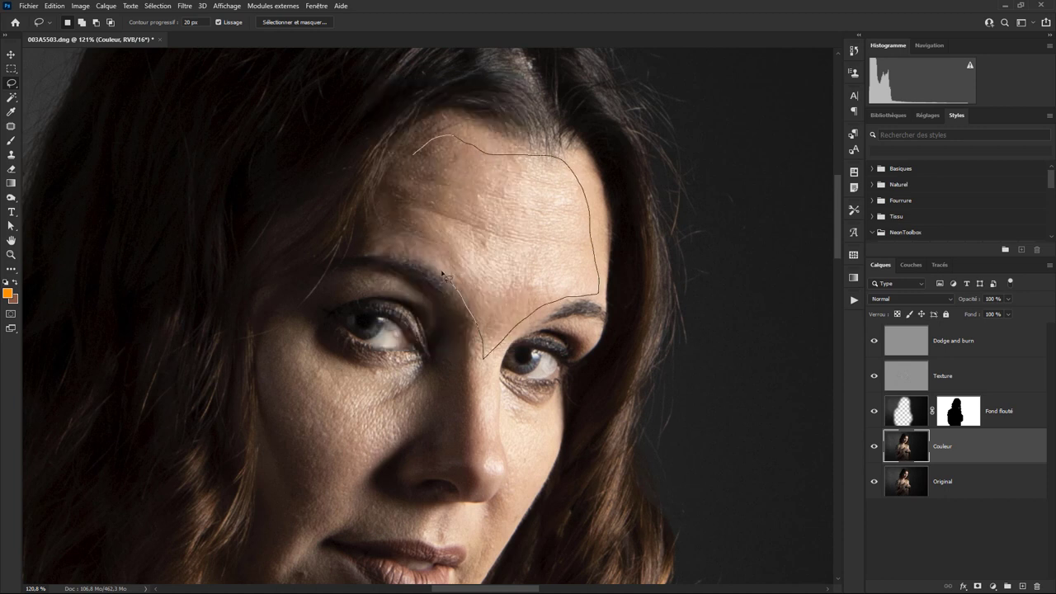
left_click_drag(383, 244, 417, 150)
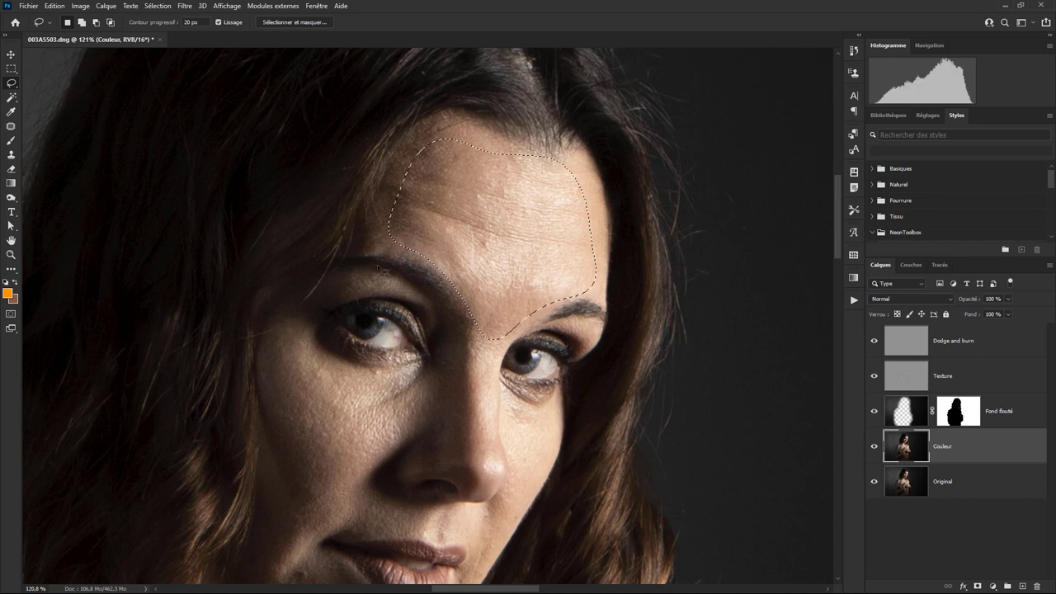
middle_click(478, 266)
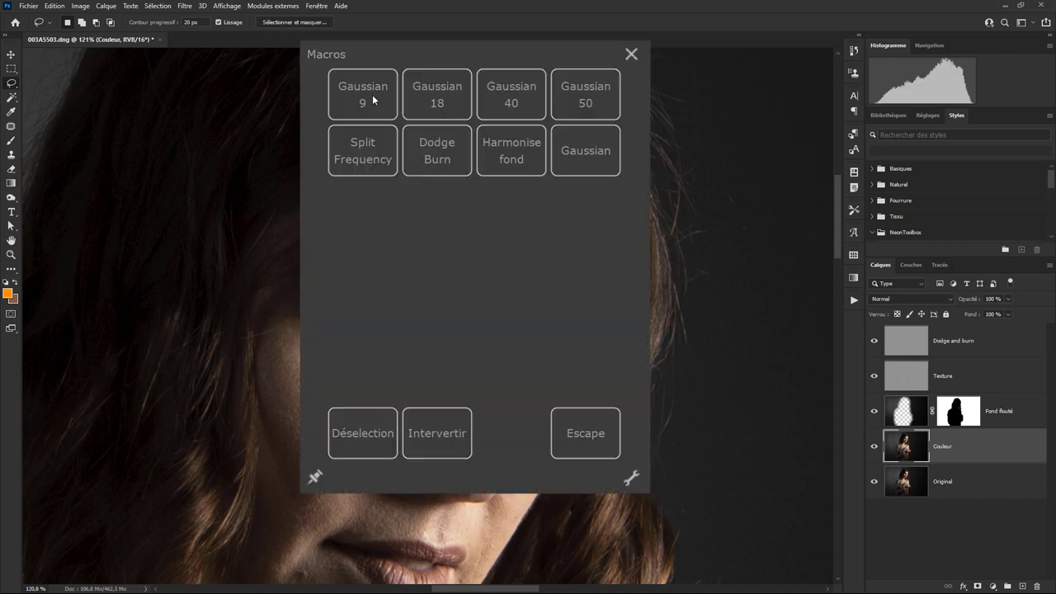
key("Escape")
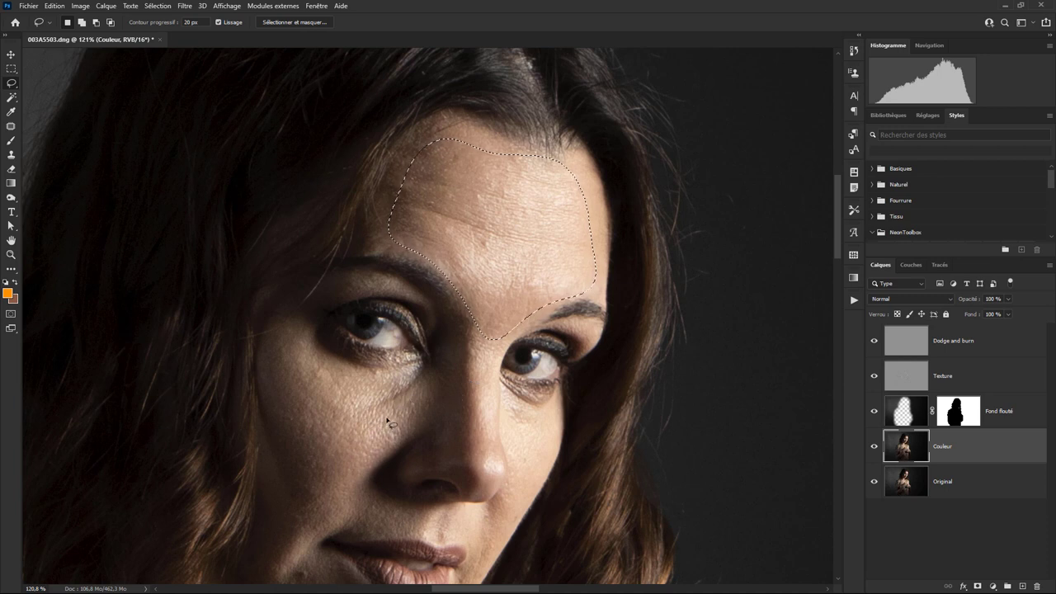
Lasso the cheek beside the mouth and blur it with a Gaussian macro.
scroll(396, 413, "down", 5)
scroll(408, 400, "left", 3)
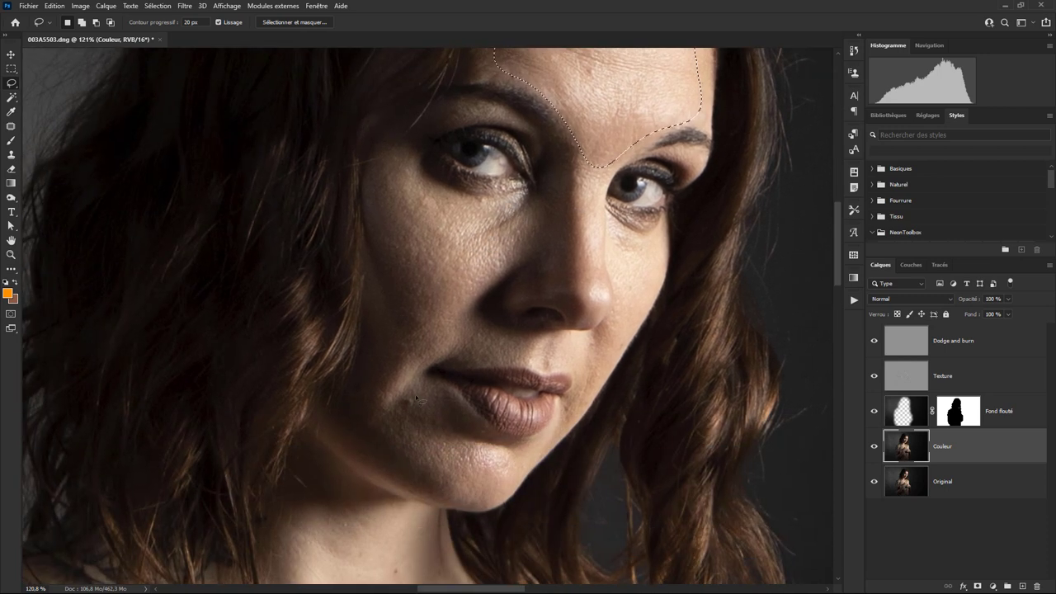
left_click_drag(369, 366, 400, 325)
left_click_drag(424, 380, 463, 433)
left_click_drag(414, 467, 363, 378)
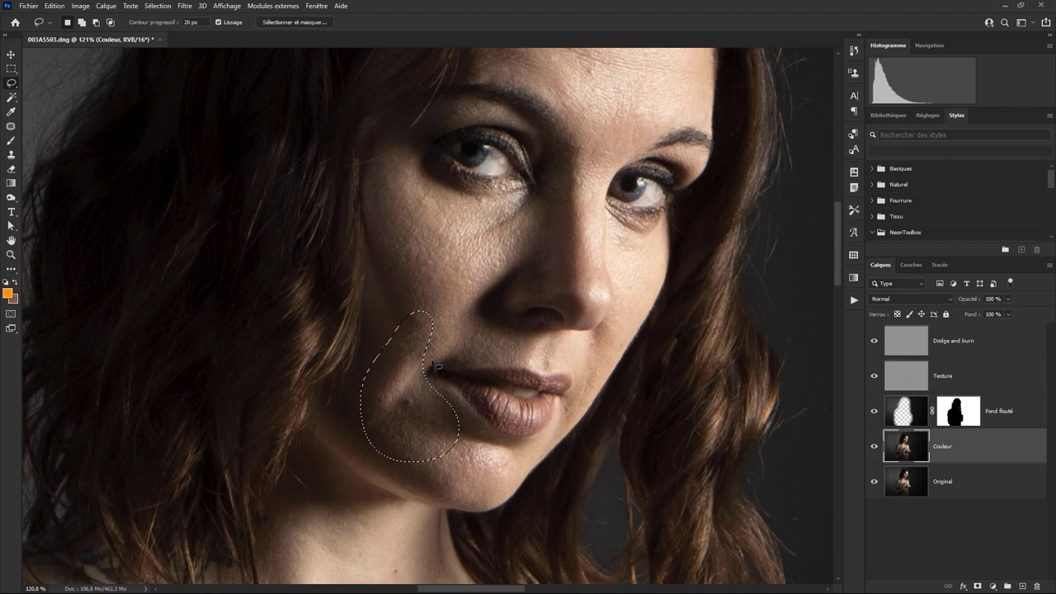
middle_click(435, 366)
left_click(390, 203)
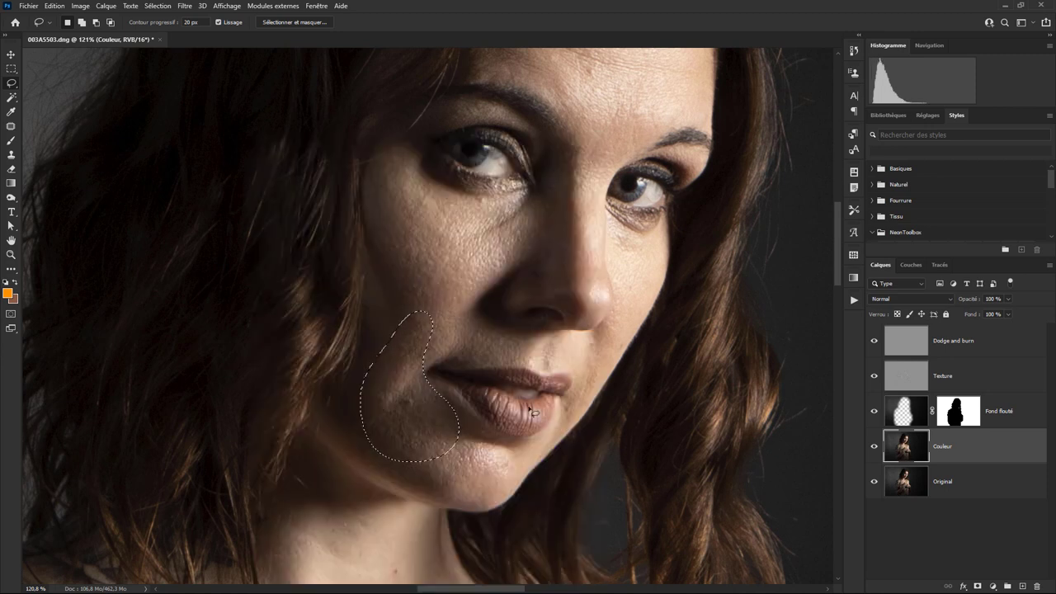
Make Dodge and burn the active layer and clear the cheek selection with Déselection.
left_click(909, 348)
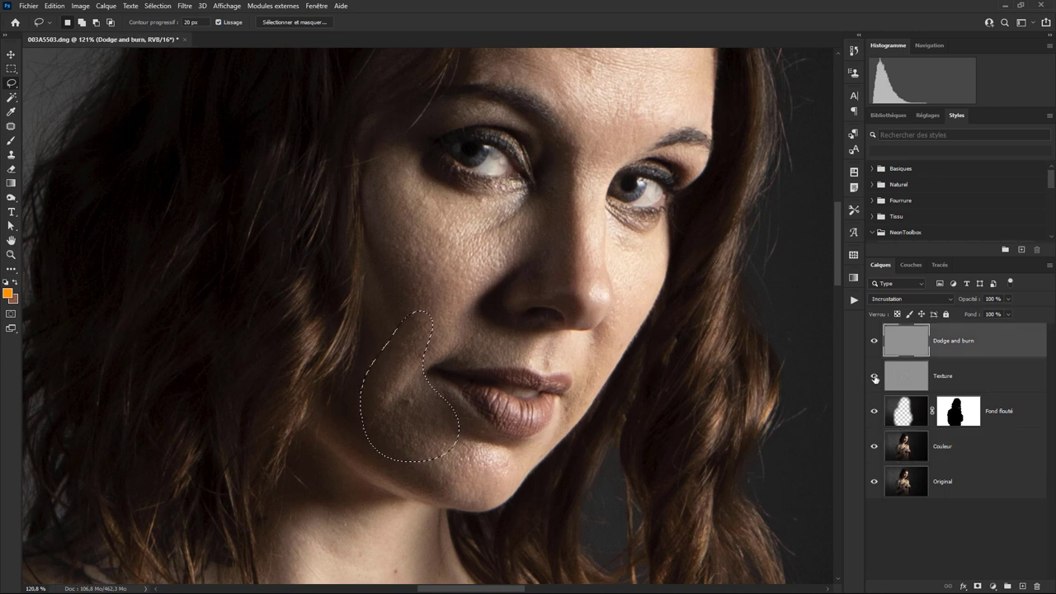
middle_click(731, 441)
left_click(633, 533)
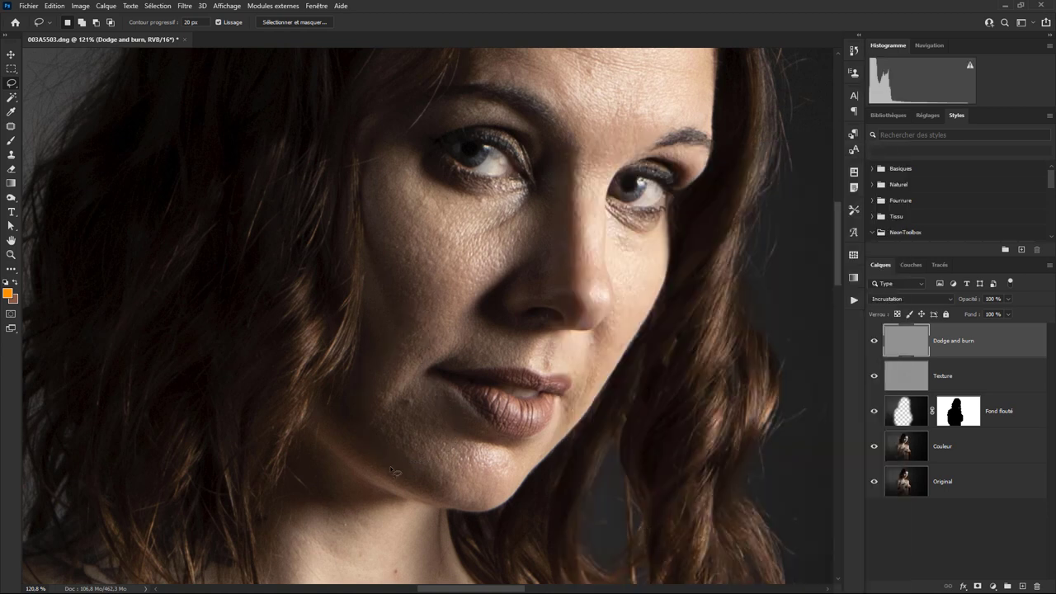
Fit the portrait, then burn at 34% exposure from under the eye down the cheek.
key("ctrl+0")
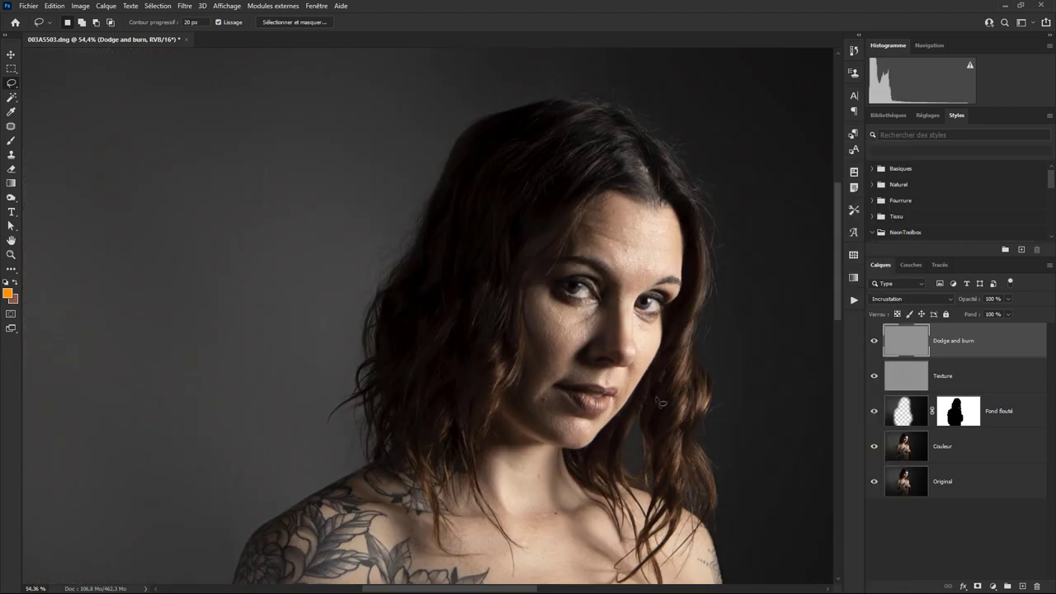
middle_click(658, 398)
left_click(693, 368)
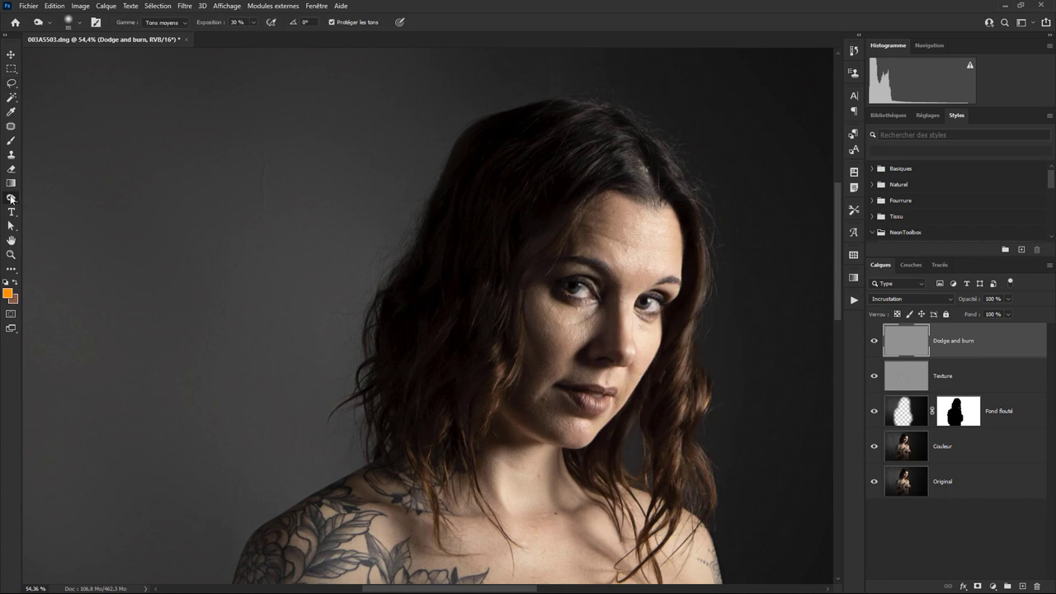
middle_click(648, 357)
left_click(680, 331)
mouse_move(551, 301)
left_mouse_down()
mouse_move(558, 351)
mouse_move(565, 338)
left_mouse_up()
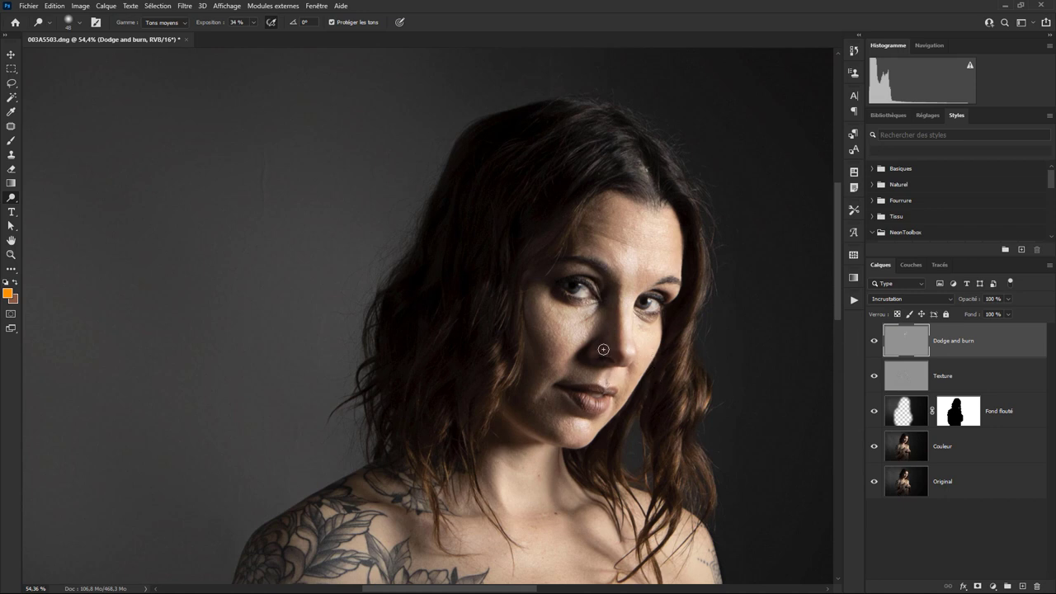
Preview Dodge and burn at 77% then 0% opacity, and run Split Frequency on 003A4569.dng.
middle_click(647, 294)
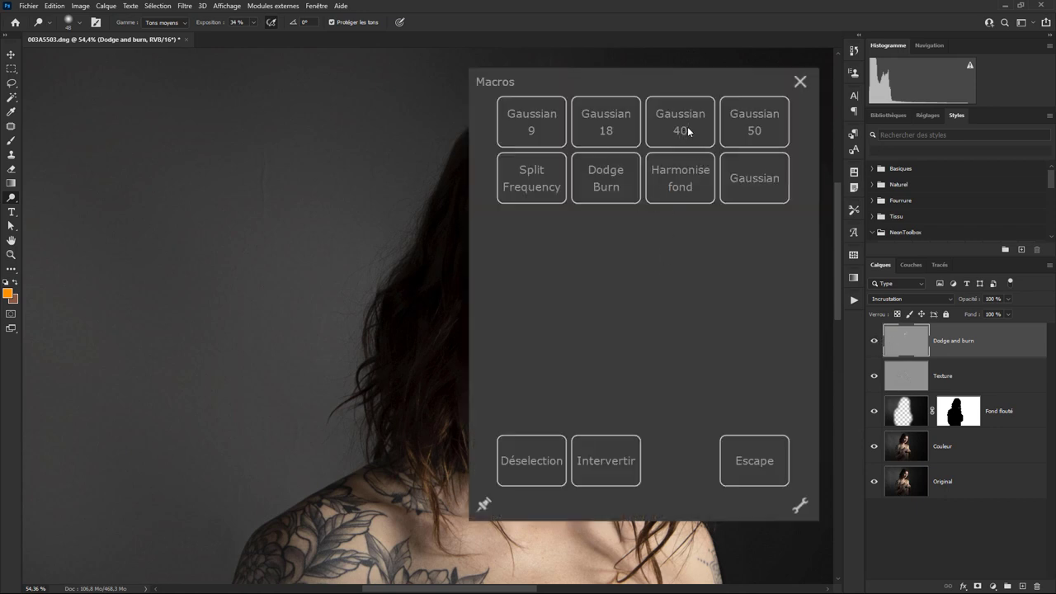
left_click(688, 129)
left_click(1007, 313)
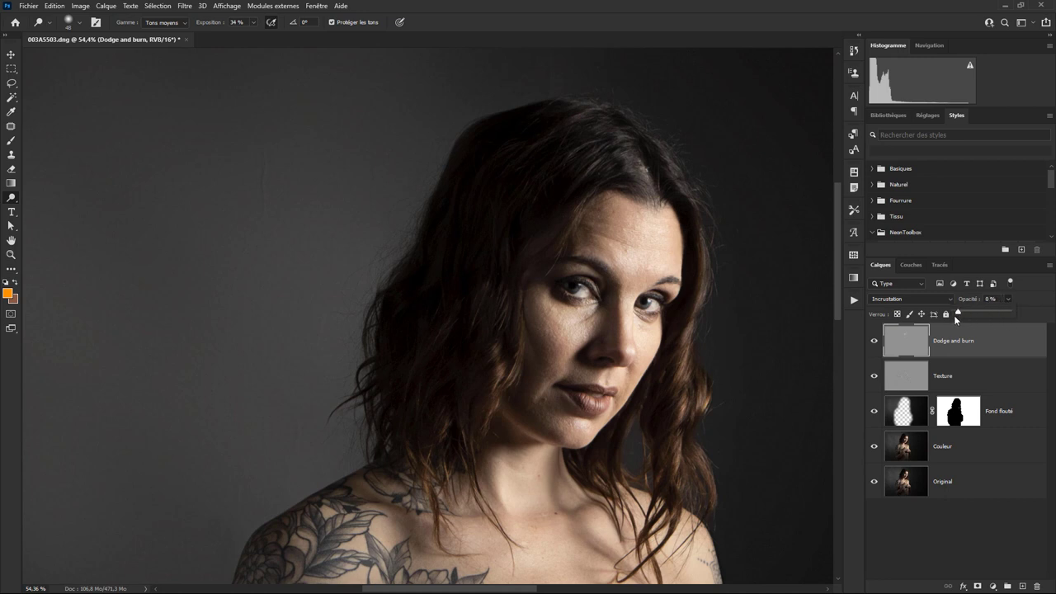
mouse_move(955, 316)
left_mouse_down()
mouse_move(999, 317)
mouse_move(950, 312)
mouse_move(979, 316)
left_mouse_up()
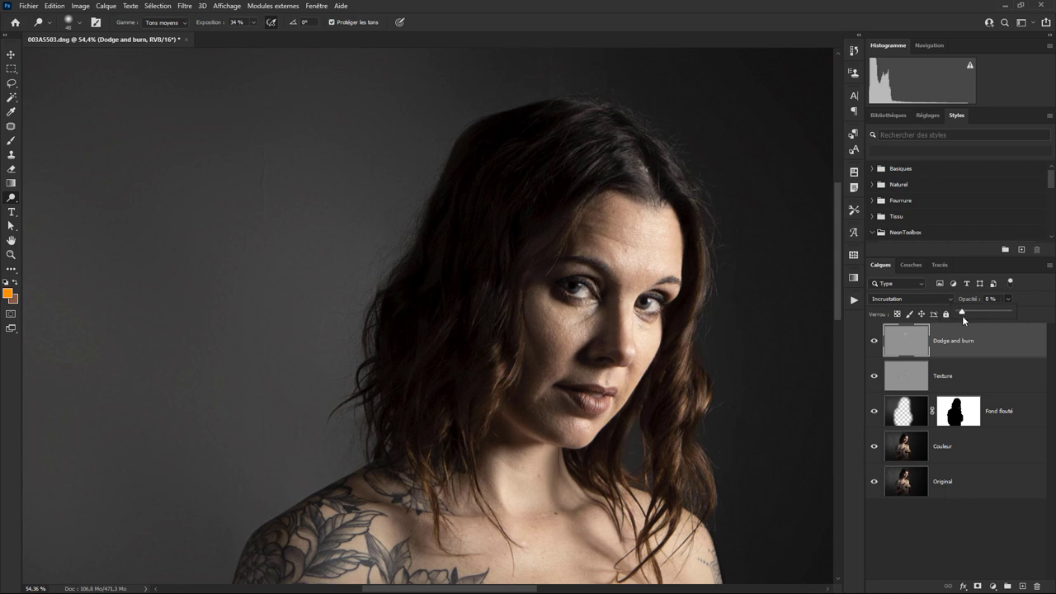
left_click_drag(991, 314, 955, 314)
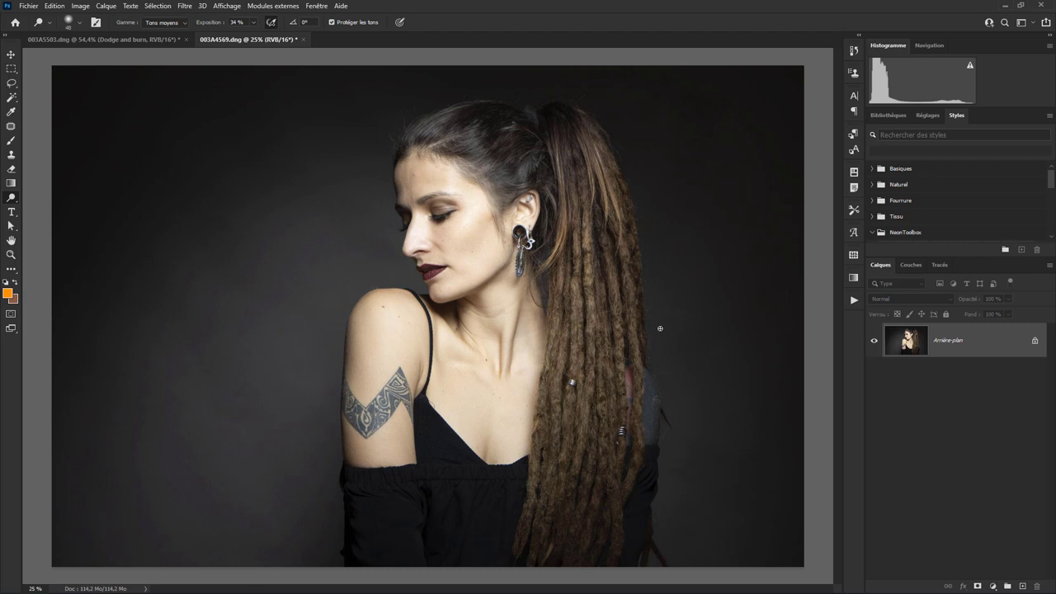
middle_click(635, 270)
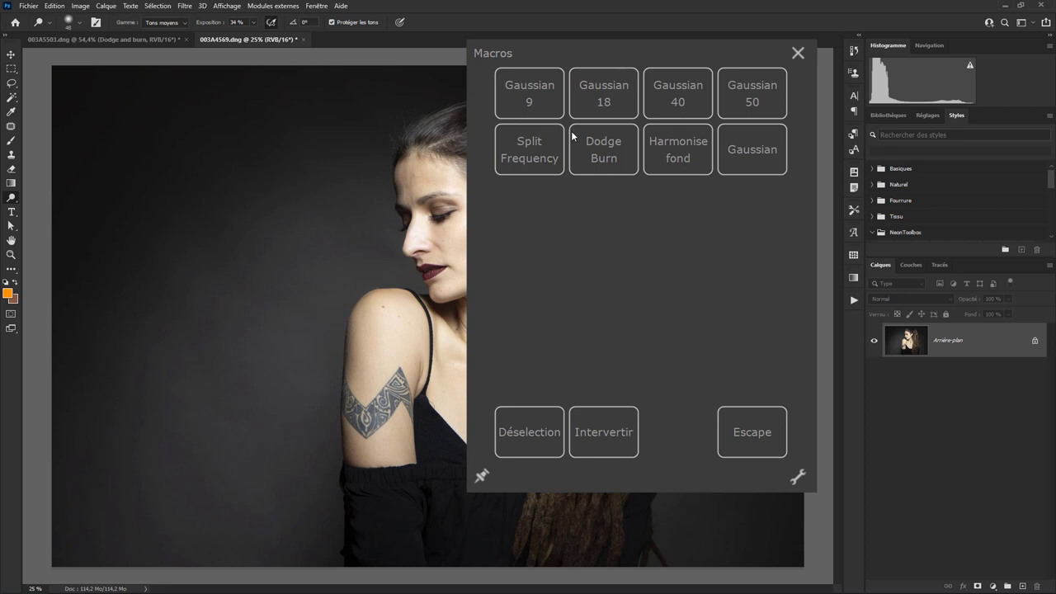
left_click(536, 154)
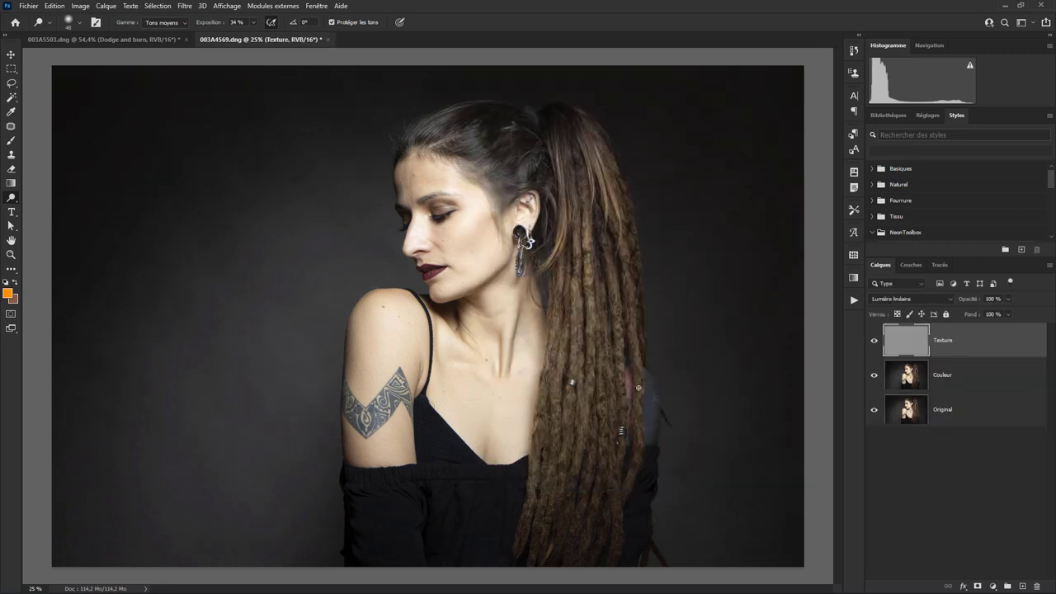
Zoom to 173% and patch a cheek spot on the Texture layer with the Patch tool.
scroll(474, 247, "up", 2)
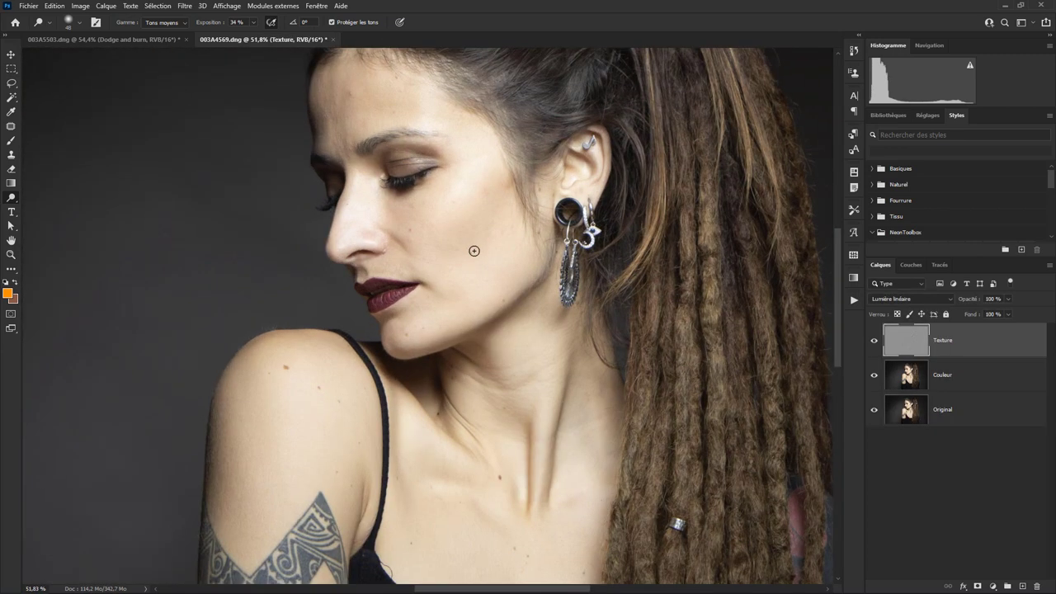
scroll(475, 247, "up", 1)
scroll(475, 247, "up", 2)
scroll(474, 247, "up", 2)
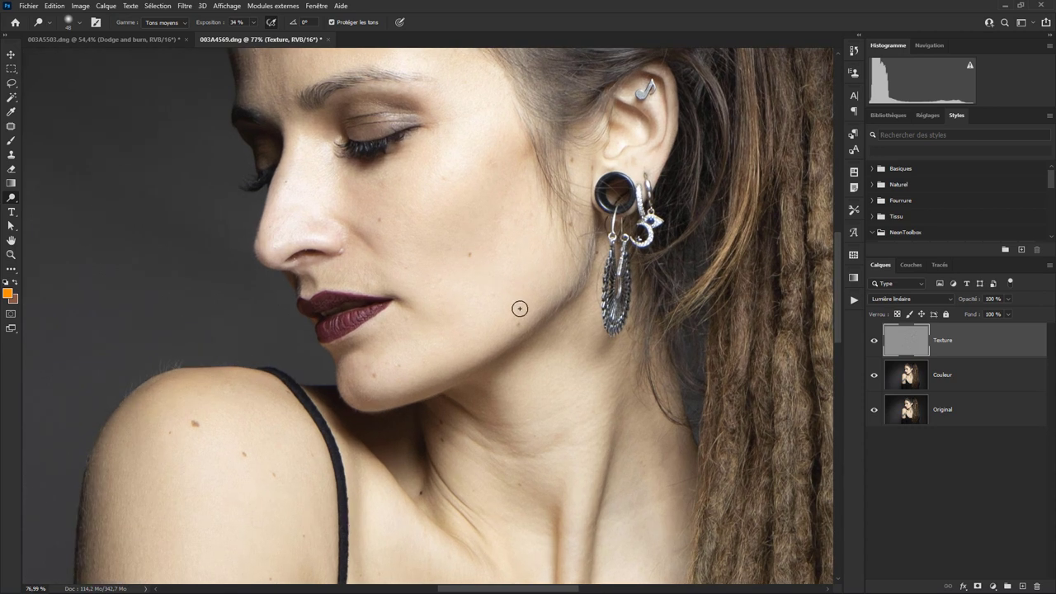
middle_click(527, 303)
left_click(569, 246)
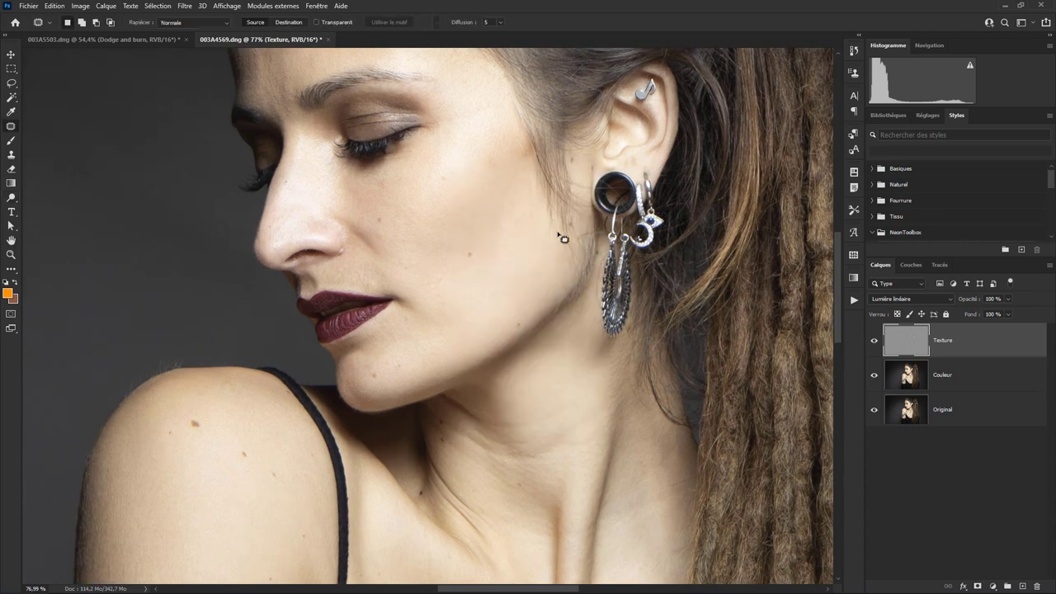
left_click_drag(535, 299, 561, 351)
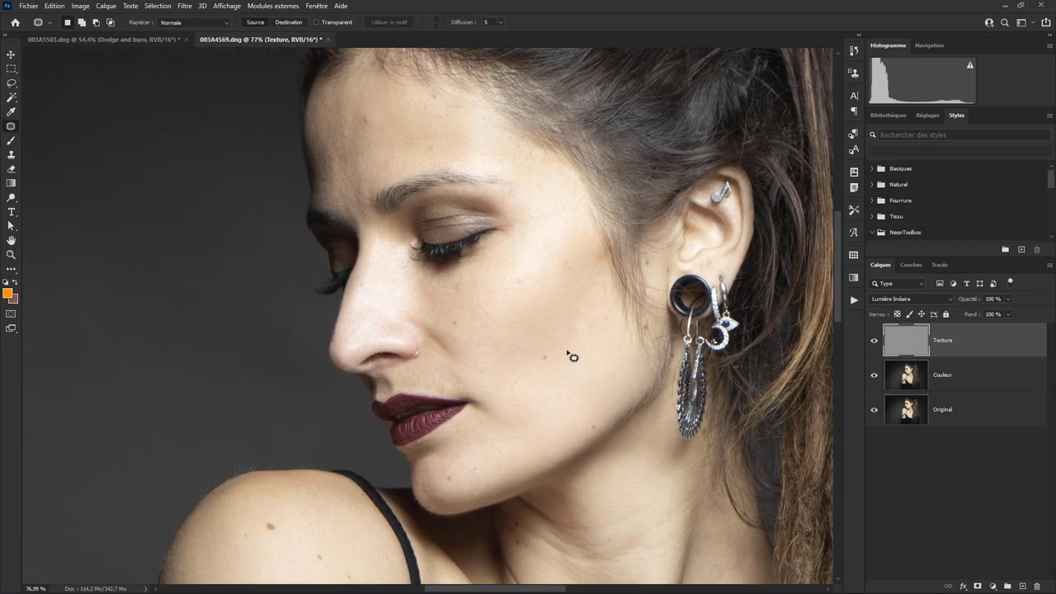
scroll(566, 334, "up", 2)
scroll(605, 246, "up", 2)
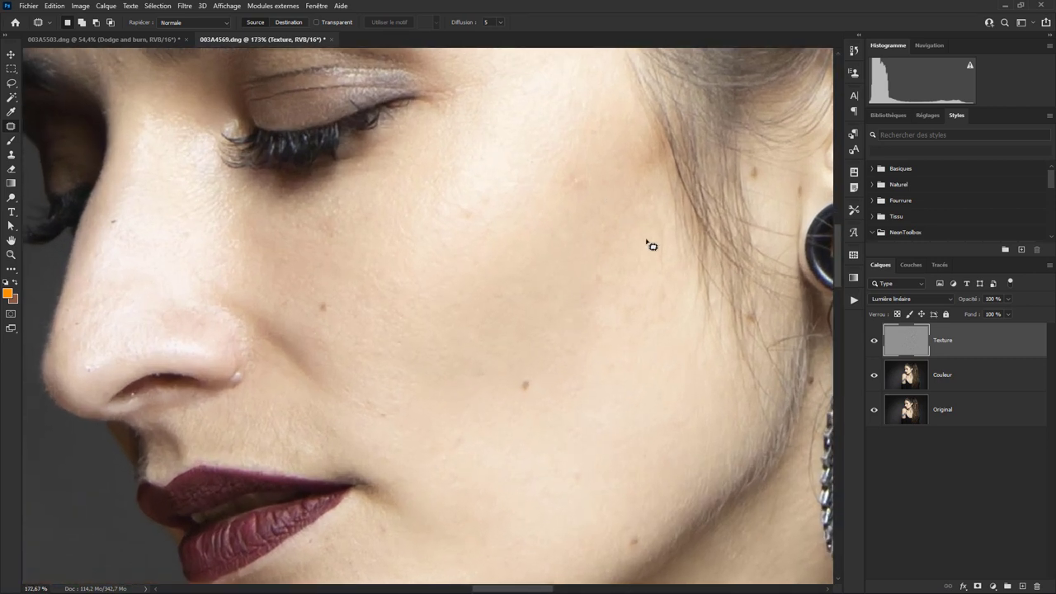
mouse_move(580, 165)
left_mouse_down()
mouse_move(599, 201)
mouse_move(589, 239)
left_mouse_up()
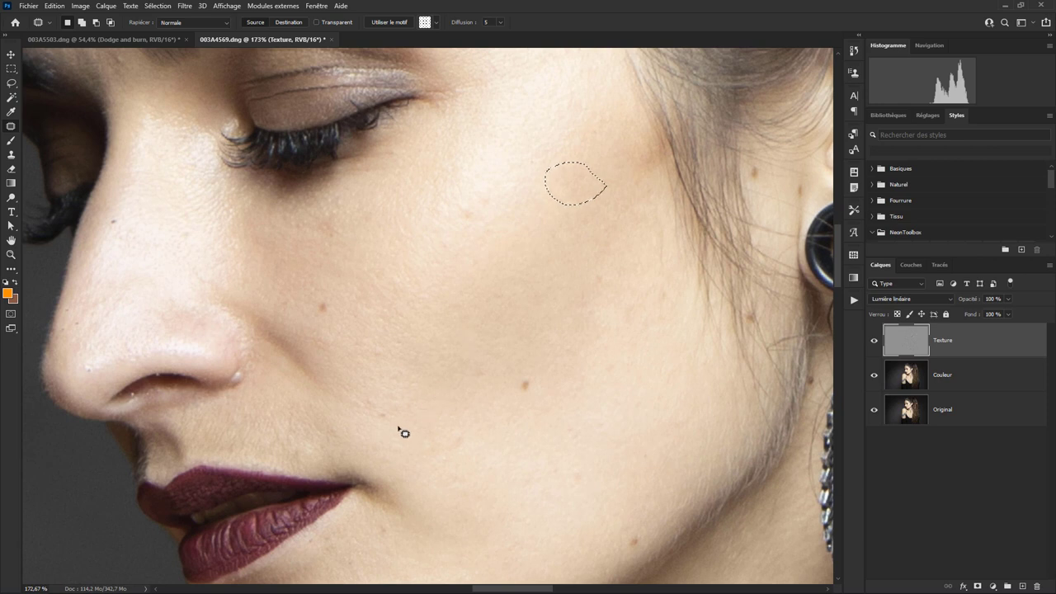
Patch another cheek spot plus the blemishes beside the nose and on the nose bridge.
left_click_drag(441, 349, 608, 337)
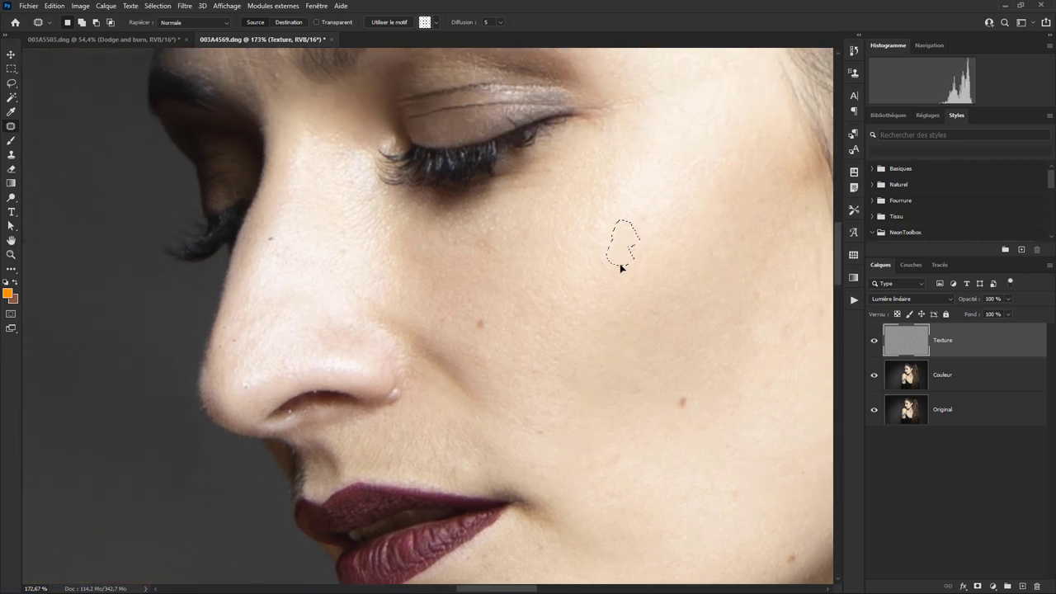
left_click(674, 241)
left_click_drag(660, 217, 649, 226)
mouse_move(238, 339)
left_mouse_down()
mouse_move(243, 346)
mouse_move(231, 325)
mouse_move(222, 345)
mouse_move(259, 377)
mouse_move(240, 388)
mouse_move(255, 385)
mouse_move(230, 375)
left_mouse_up()
mouse_move(288, 228)
left_mouse_down()
mouse_move(268, 236)
mouse_move(278, 243)
mouse_move(276, 226)
left_mouse_up()
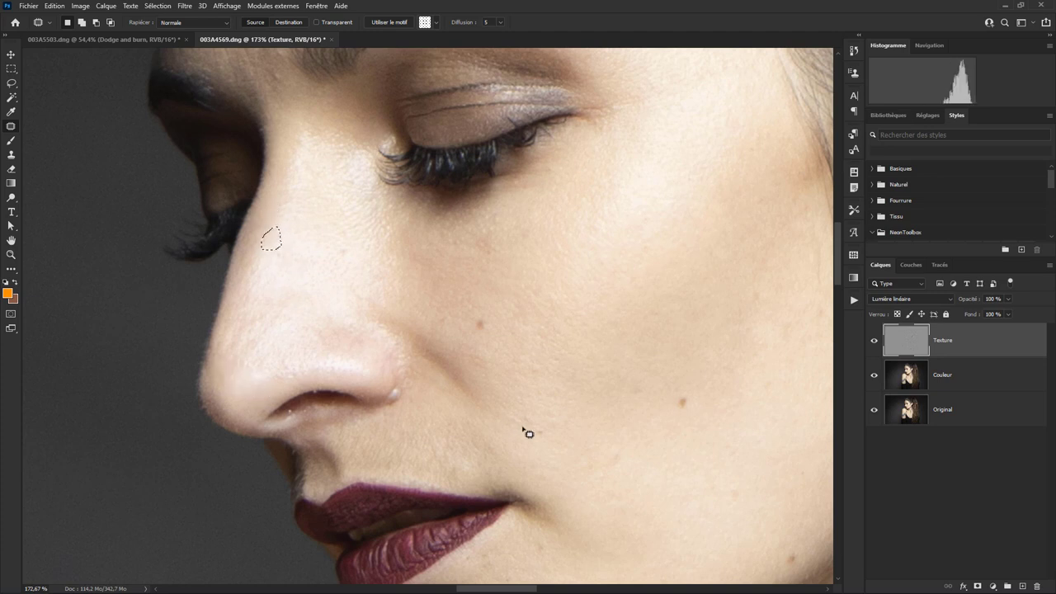
Toggle Texture's visibility to compare, leaving it hidden to view Couleur alone.
left_click(874, 340)
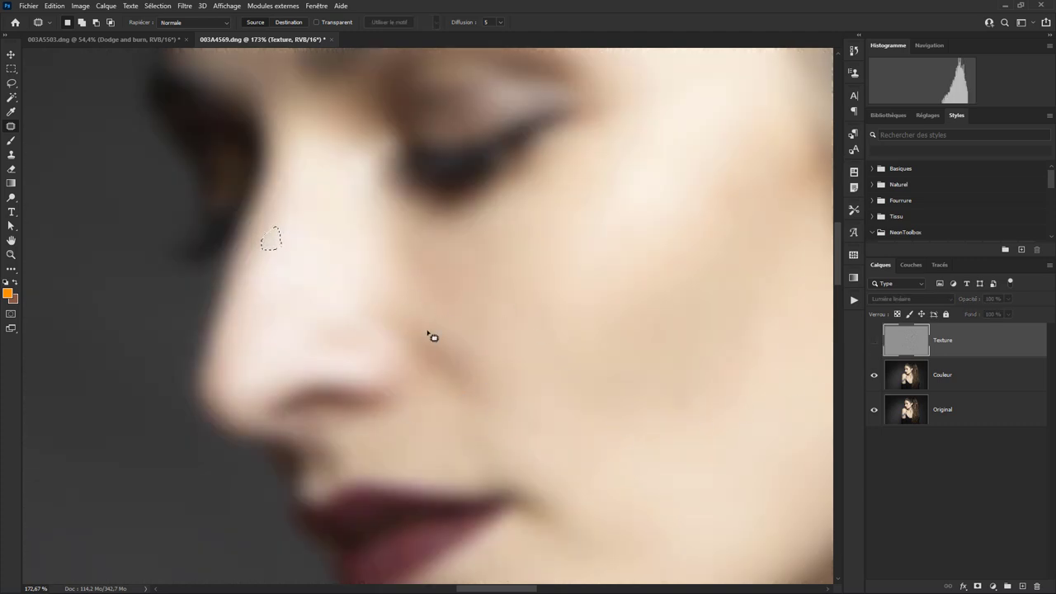
left_click(874, 340)
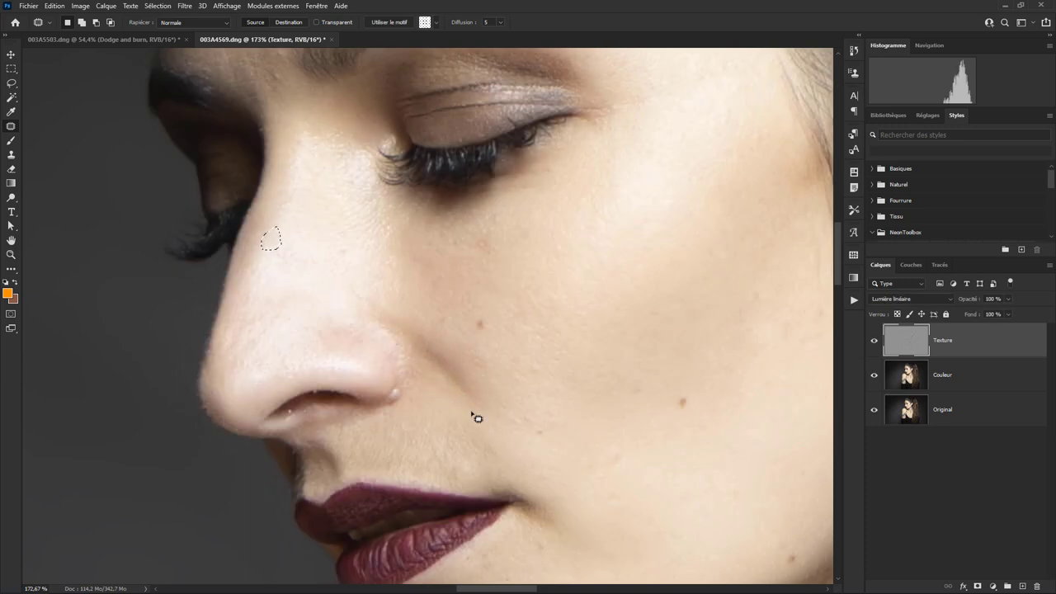
left_click(874, 341)
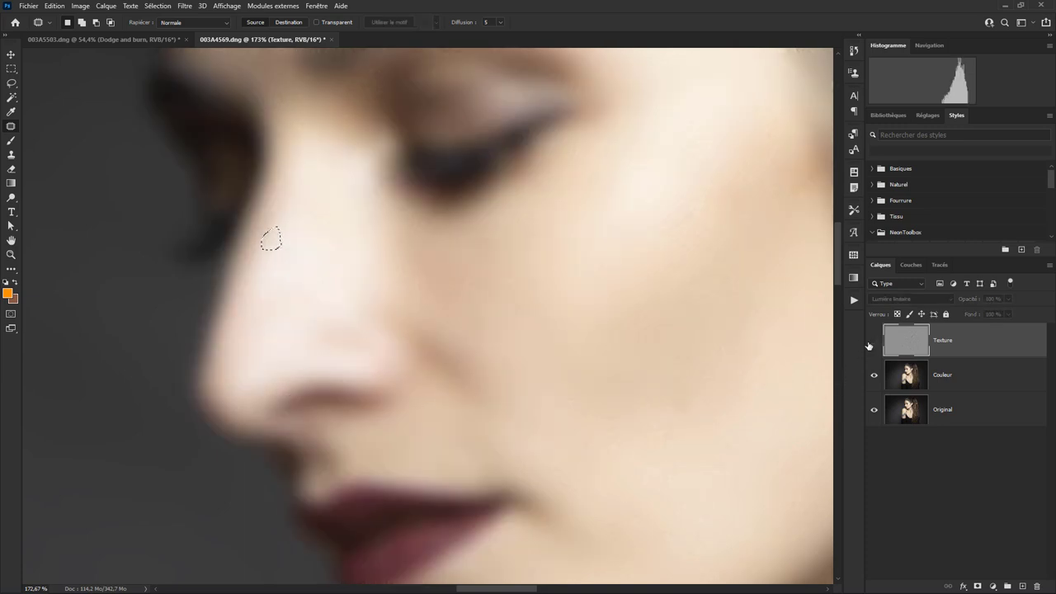
On Couleur, lasso the skin beside the nostril and blur it with Gaussian 18.
middle_click(498, 380)
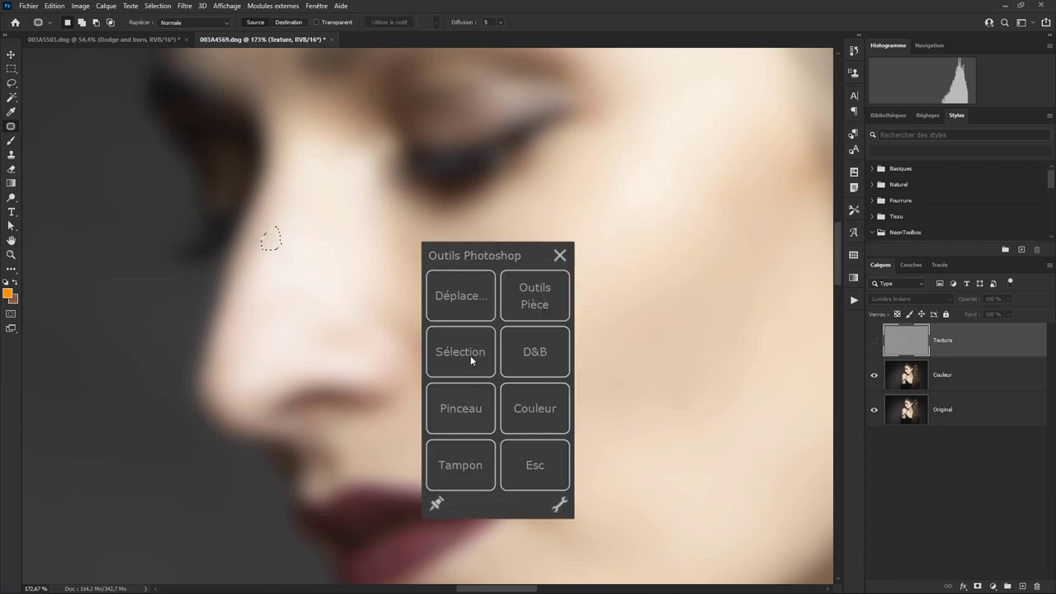
left_click(470, 356)
left_click(478, 331)
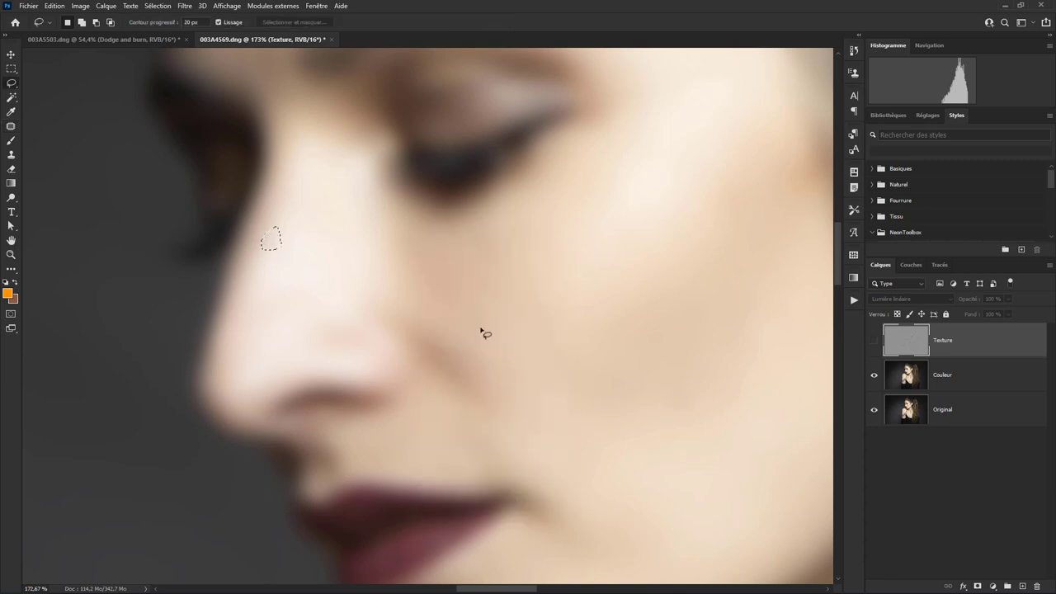
left_click(960, 378)
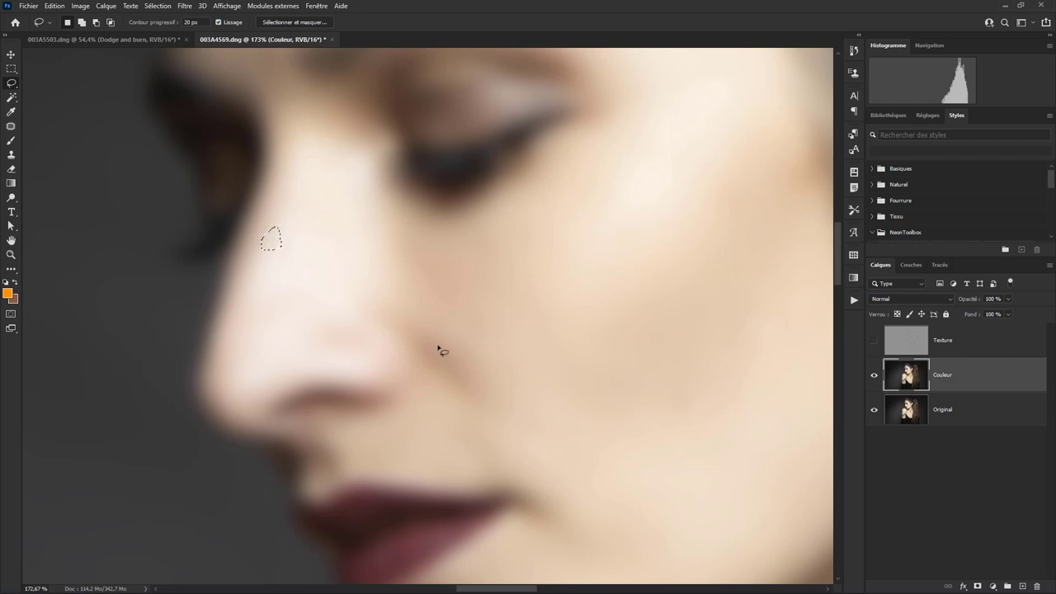
mouse_move(486, 343)
left_mouse_down()
mouse_move(482, 438)
mouse_move(487, 342)
left_mouse_up()
key("F12")
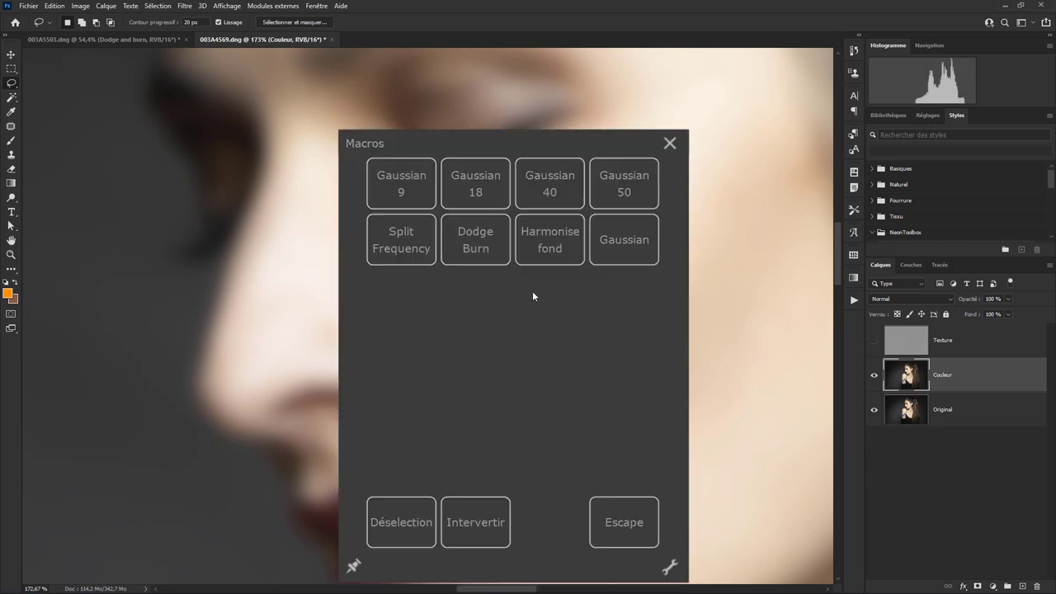
left_click(475, 191)
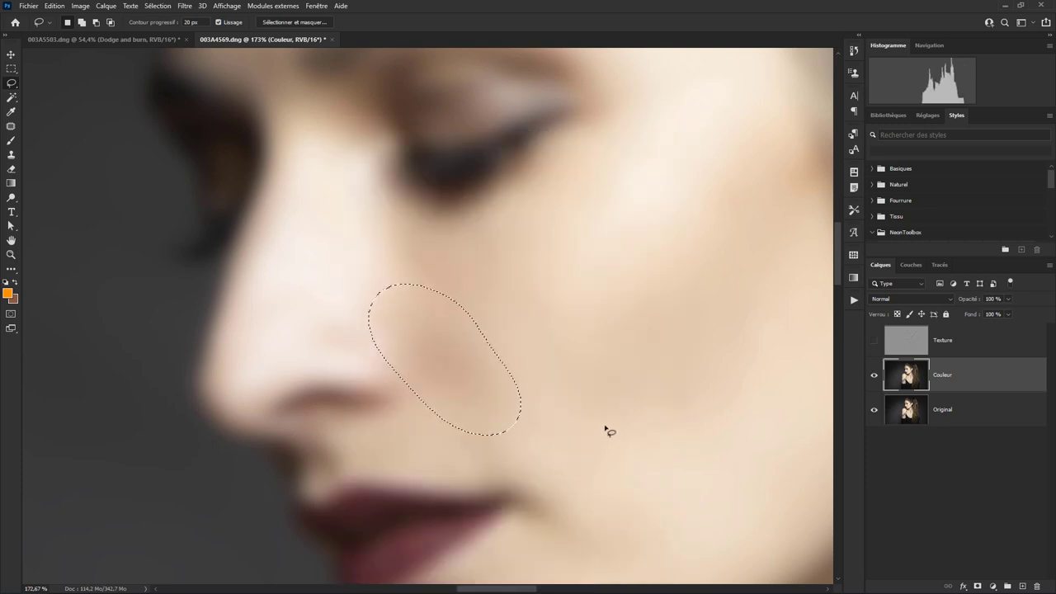
Lasso a large cheek area, blur it with Gaussian 9, and show Texture again.
left_click_drag(675, 272, 547, 462)
left_click_drag(547, 415, 583, 255)
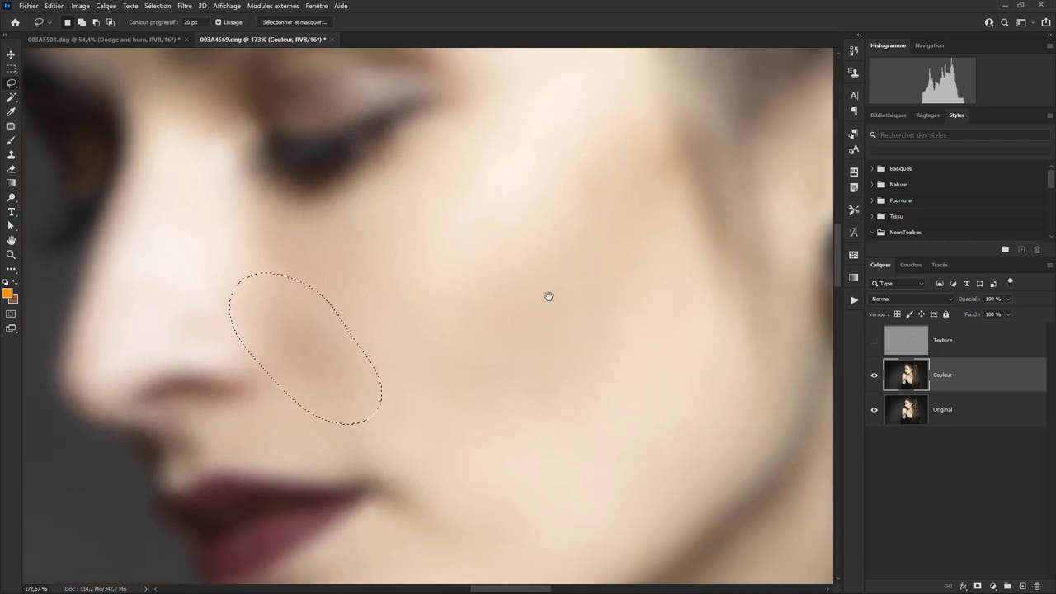
left_click_drag(547, 295, 557, 408)
left_click_drag(452, 337, 707, 373)
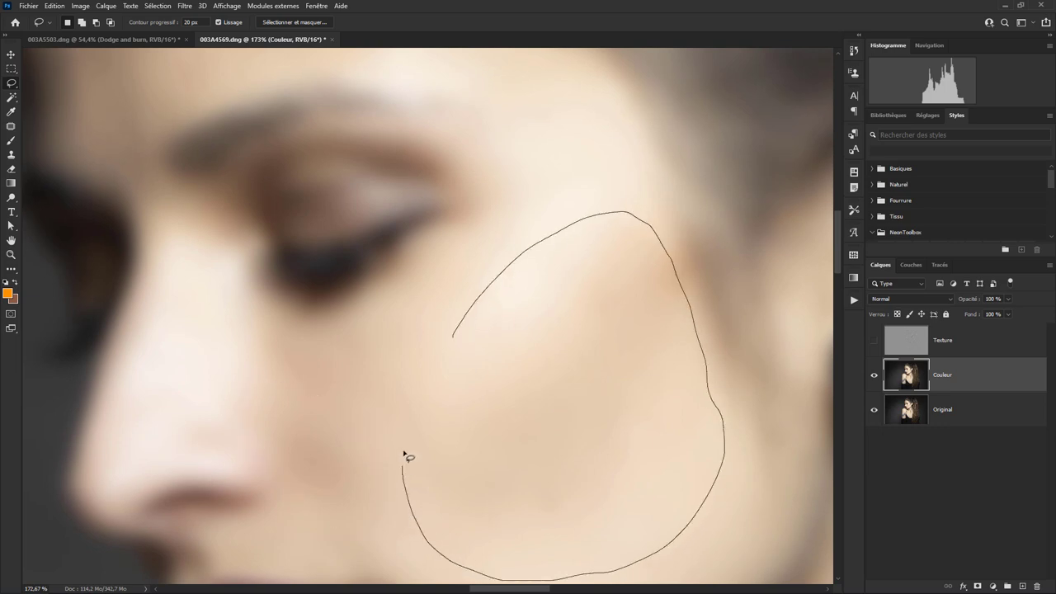
left_click_drag(707, 373, 405, 454)
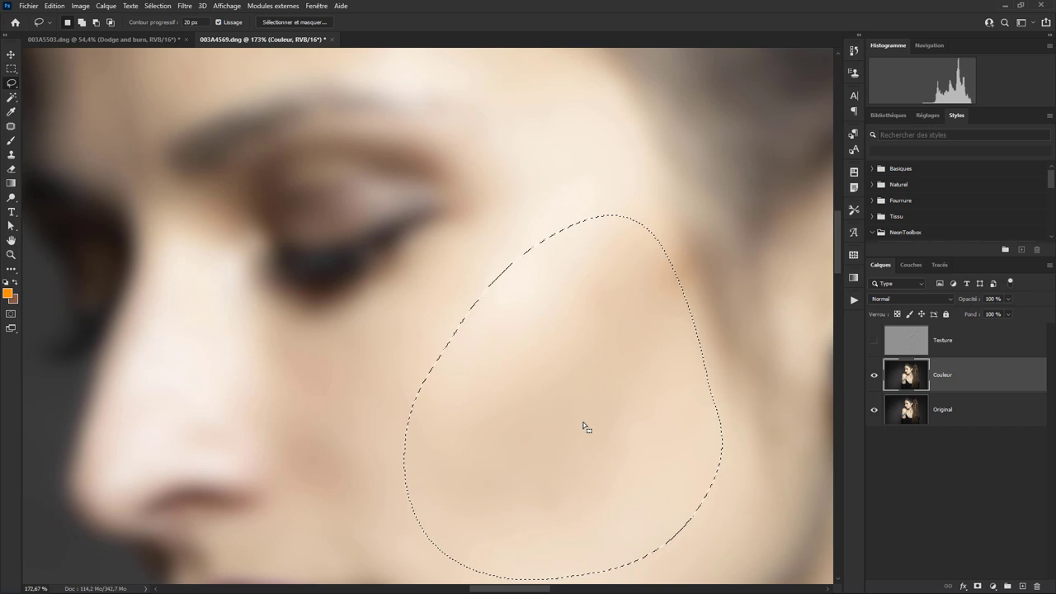
key("F2")
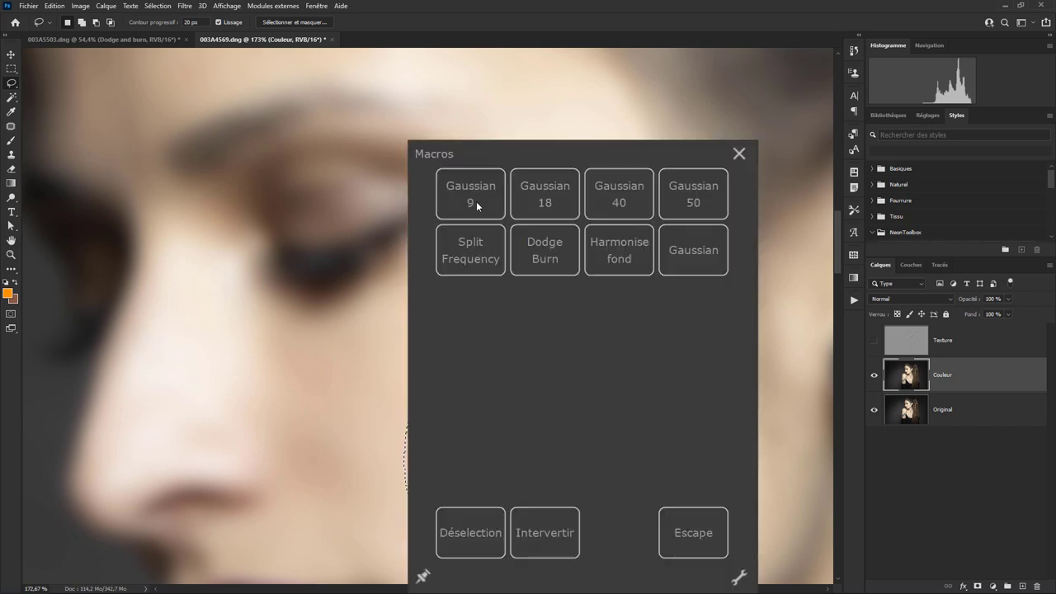
left_click(483, 206)
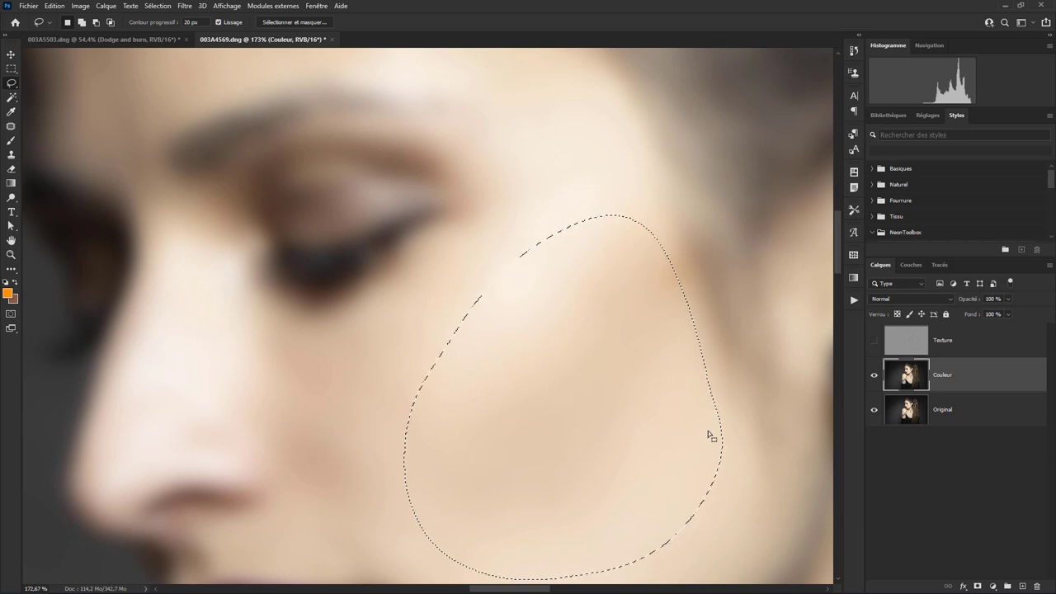
left_click(874, 340)
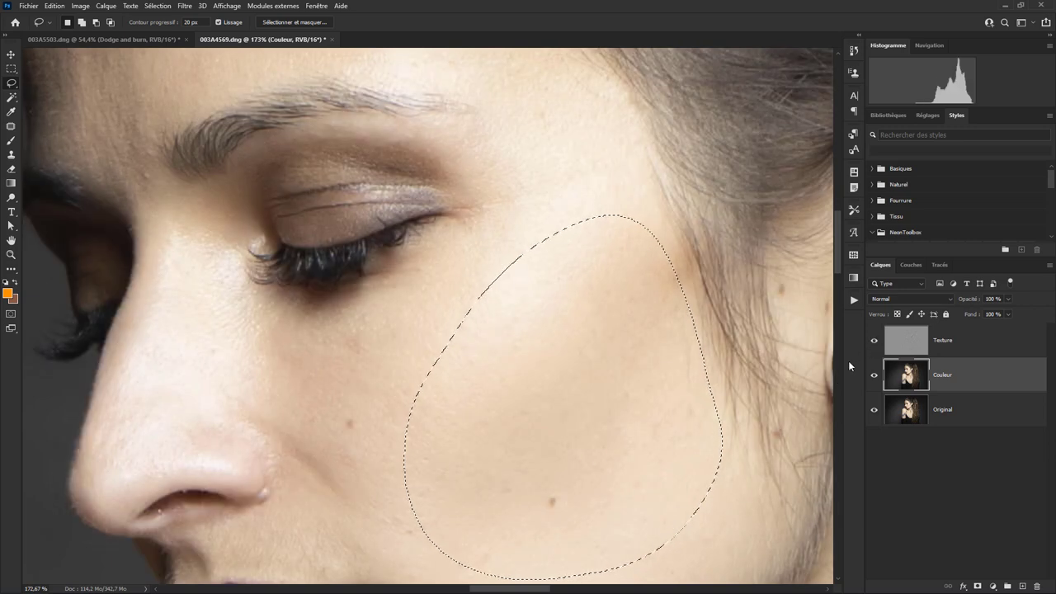
Zoom out to the whole portrait and clear the cheek selection with the Déselection macro.
scroll(691, 430, "down", 2)
scroll(689, 435, "down", 3)
scroll(689, 440, "down", 4)
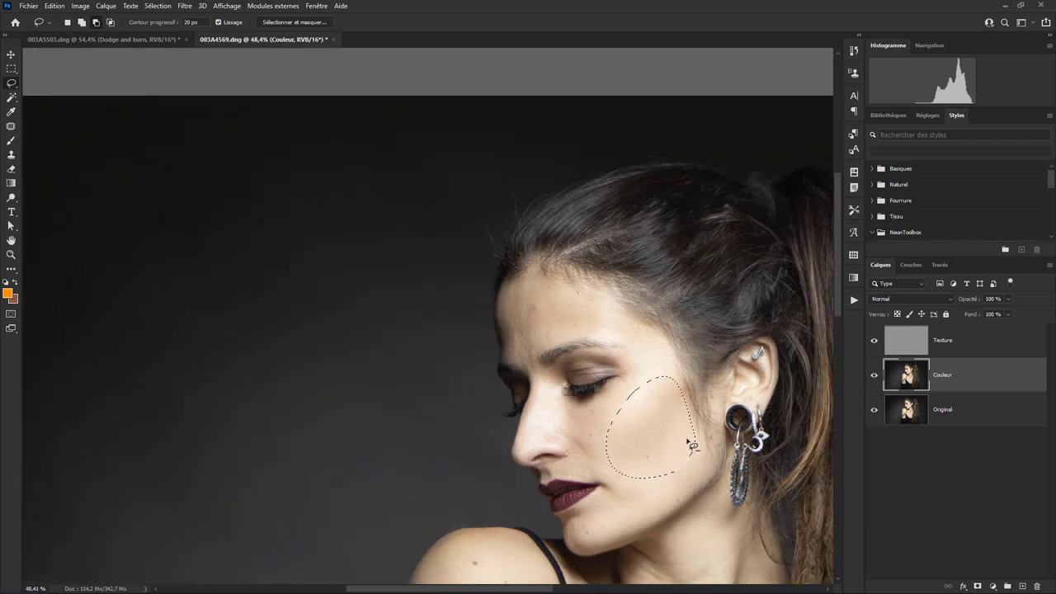
scroll(692, 444, "down", 4)
scroll(692, 445, "up", 1)
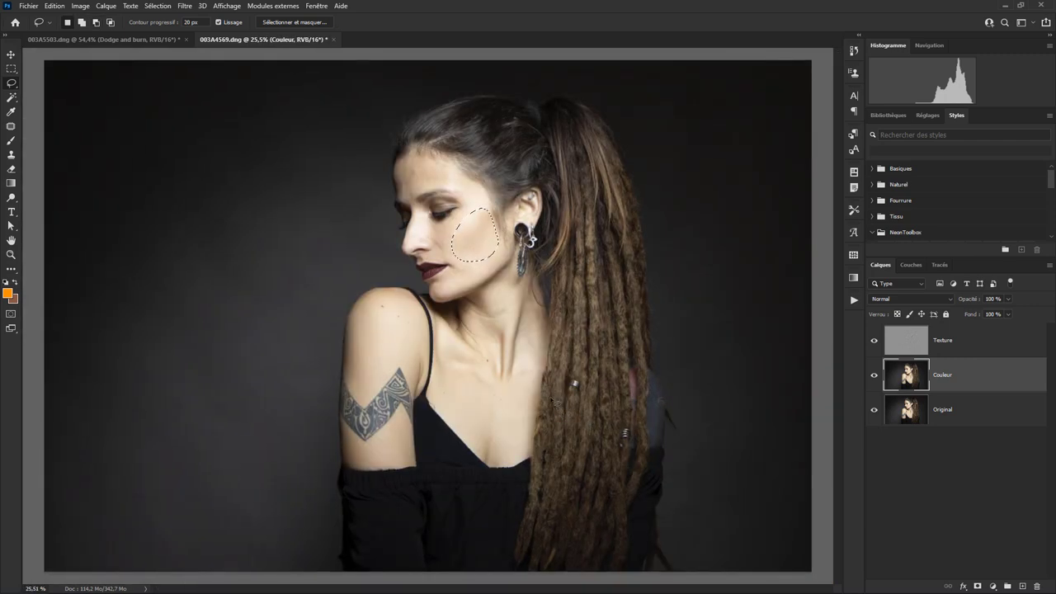
middle_click(528, 400)
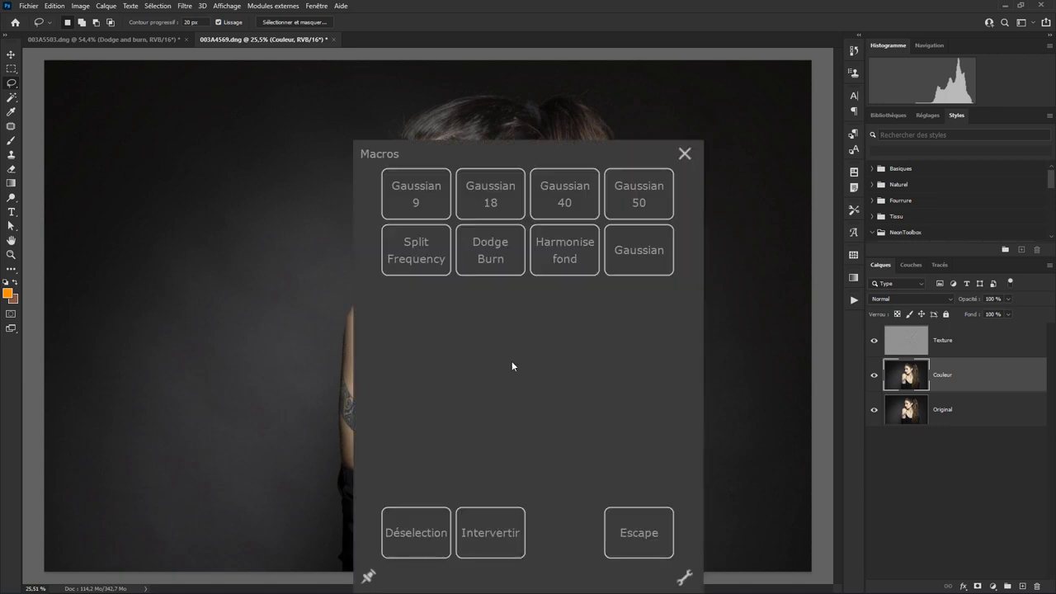
left_click(433, 528)
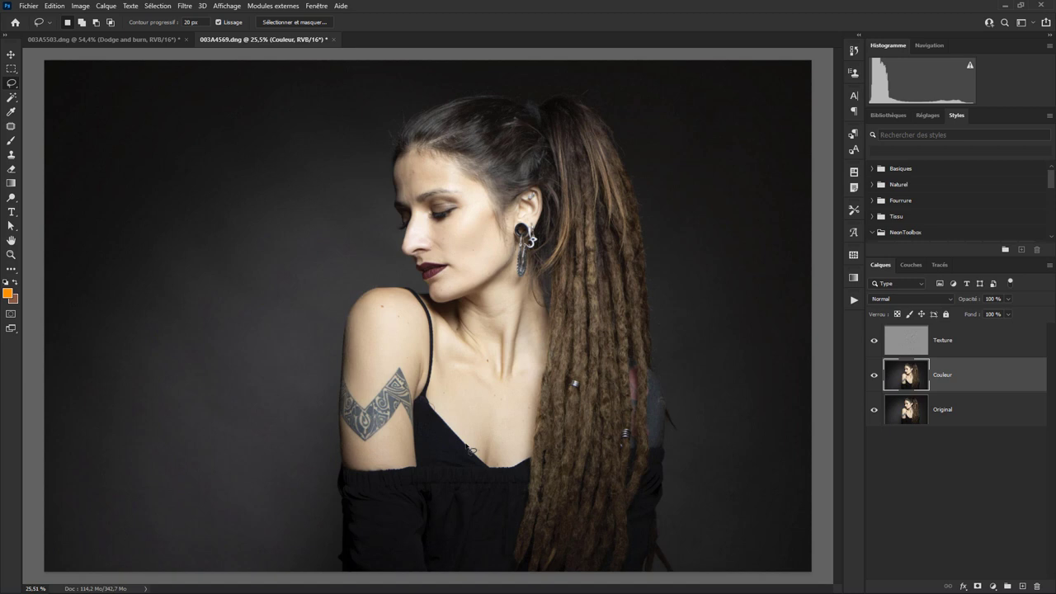
middle_click(462, 397)
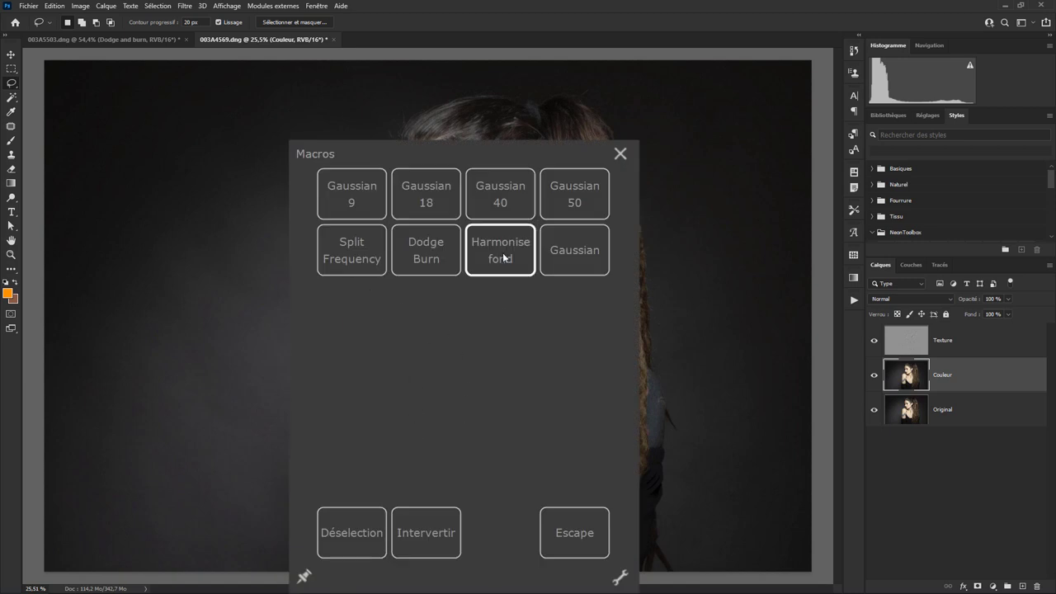
Run the Harmonise fond macro, then check the eye and earrings close up at 100%.
left_click(500, 252)
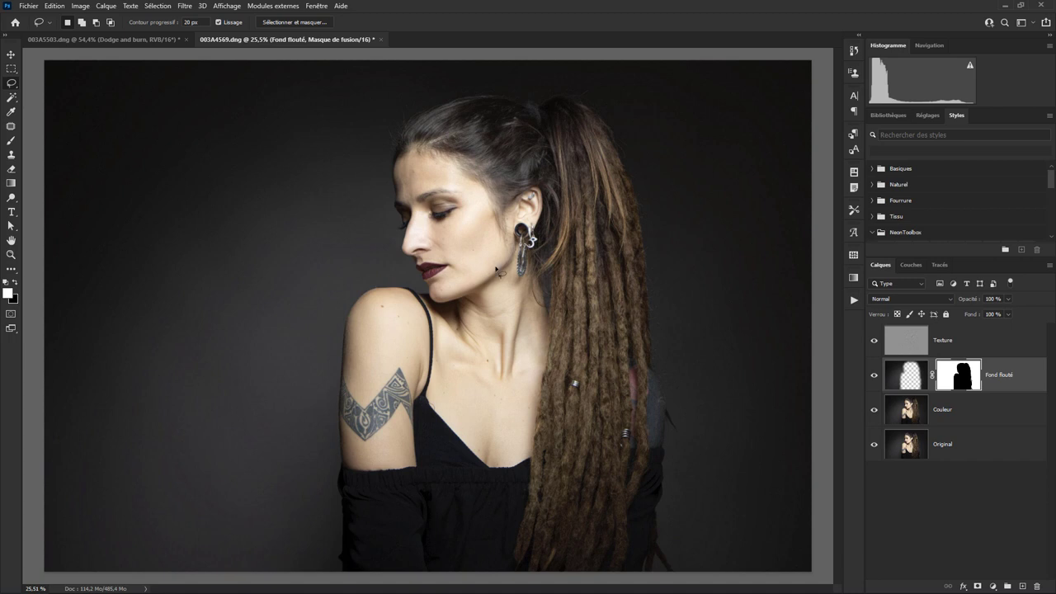
scroll(400, 269, "up", 4)
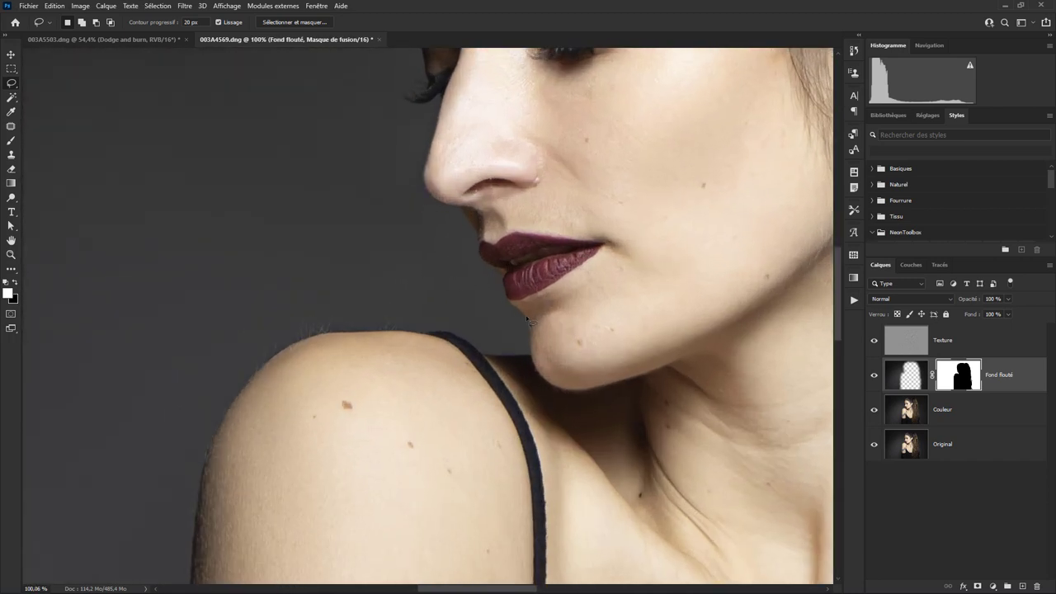
mouse_move(604, 283)
left_mouse_down()
mouse_move(465, 432)
mouse_move(415, 502)
left_mouse_up()
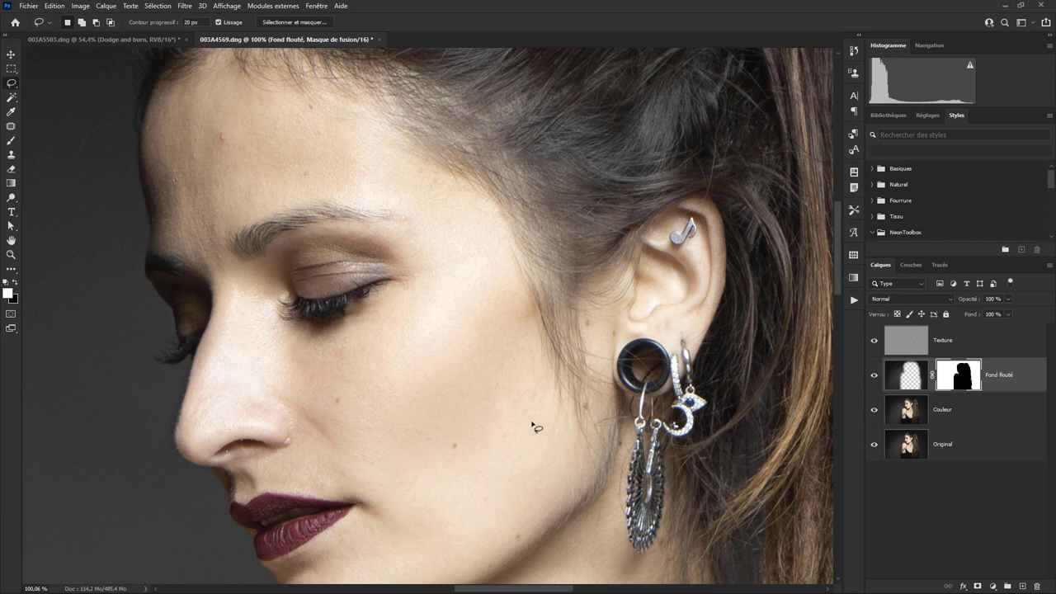
middle_click(467, 384)
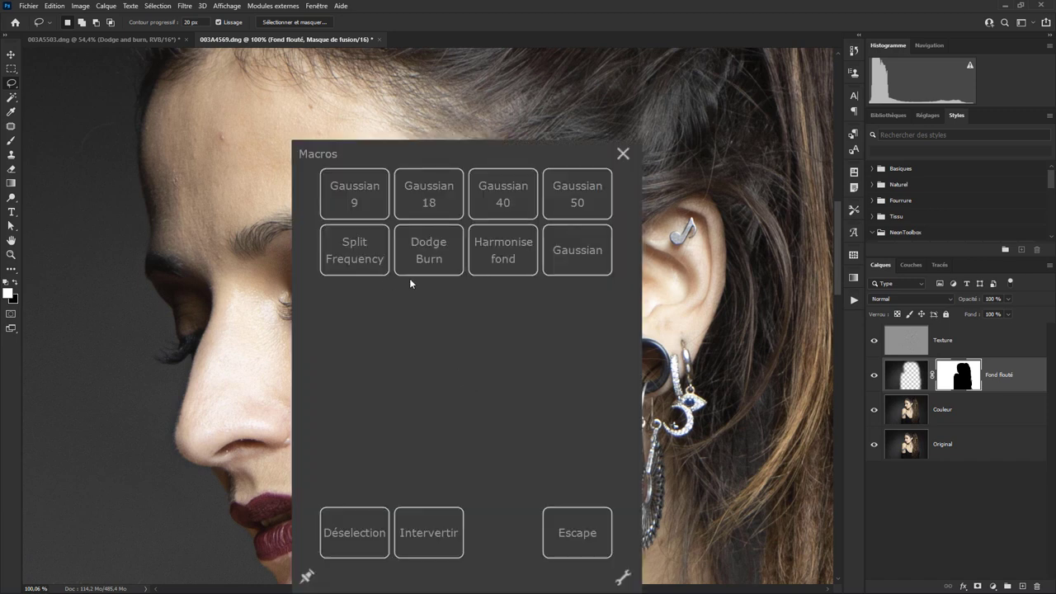
Run the Dodge Burn macro to add an Incrustation-mode Dodge and burn layer on top.
left_click(431, 252)
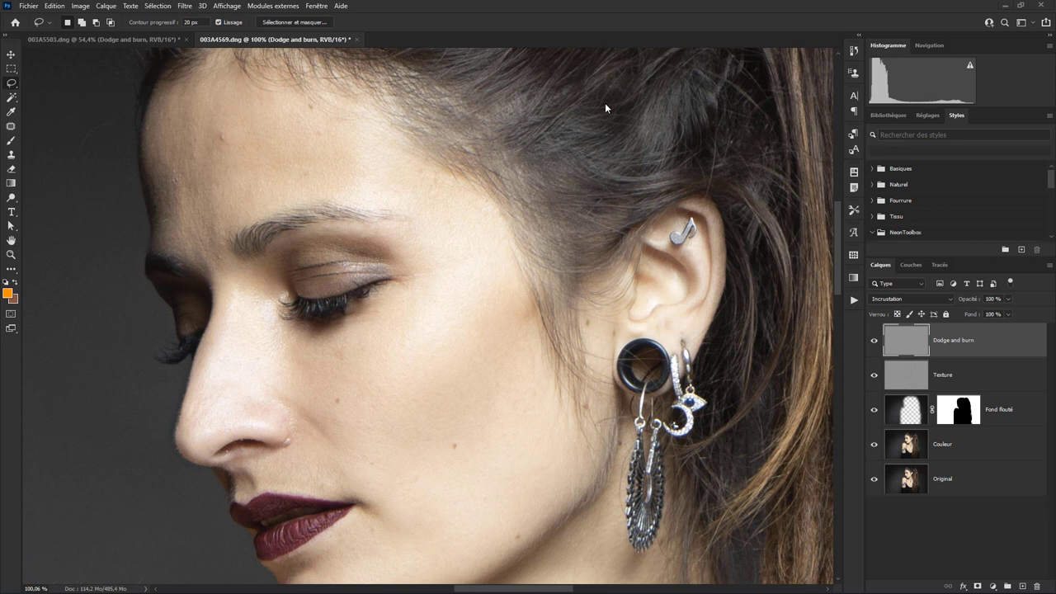
Switch the Actions panel to Mode Bouton and narrow it to a single button column.
left_click(854, 299)
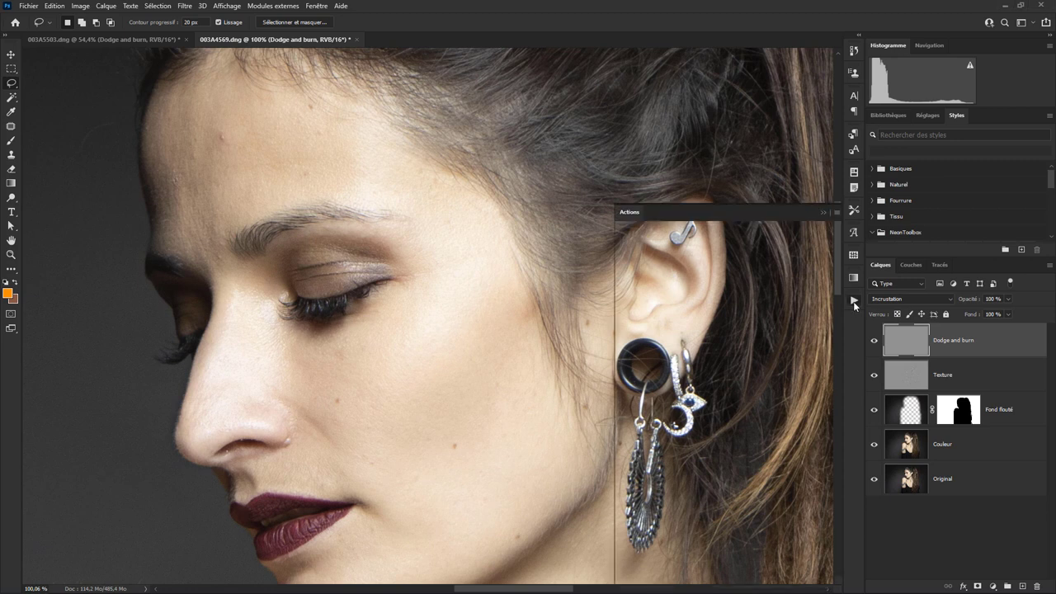
left_click(836, 212)
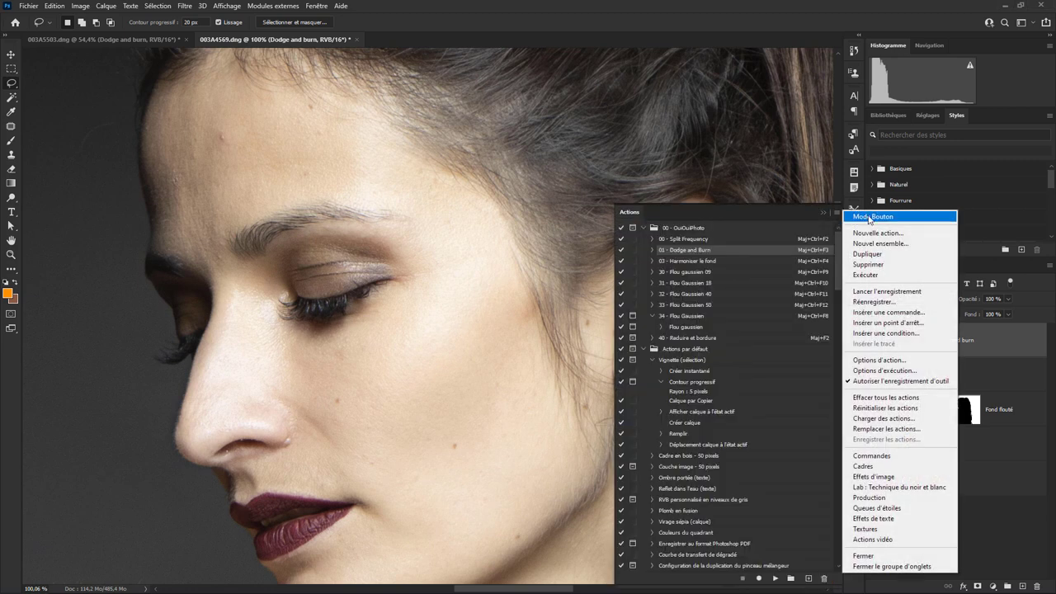
left_click(864, 217)
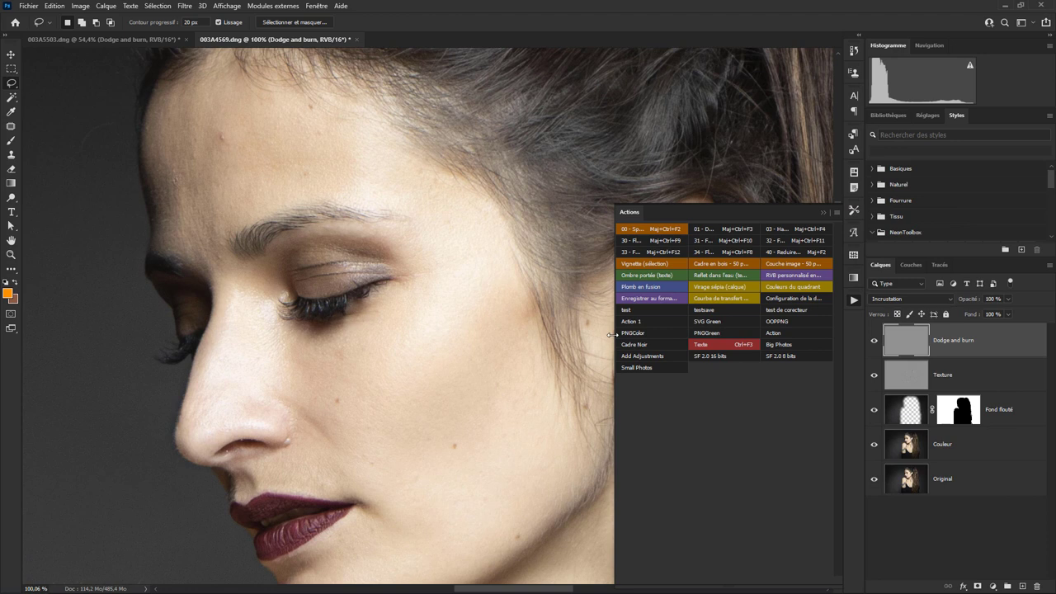
left_click_drag(613, 332, 702, 333)
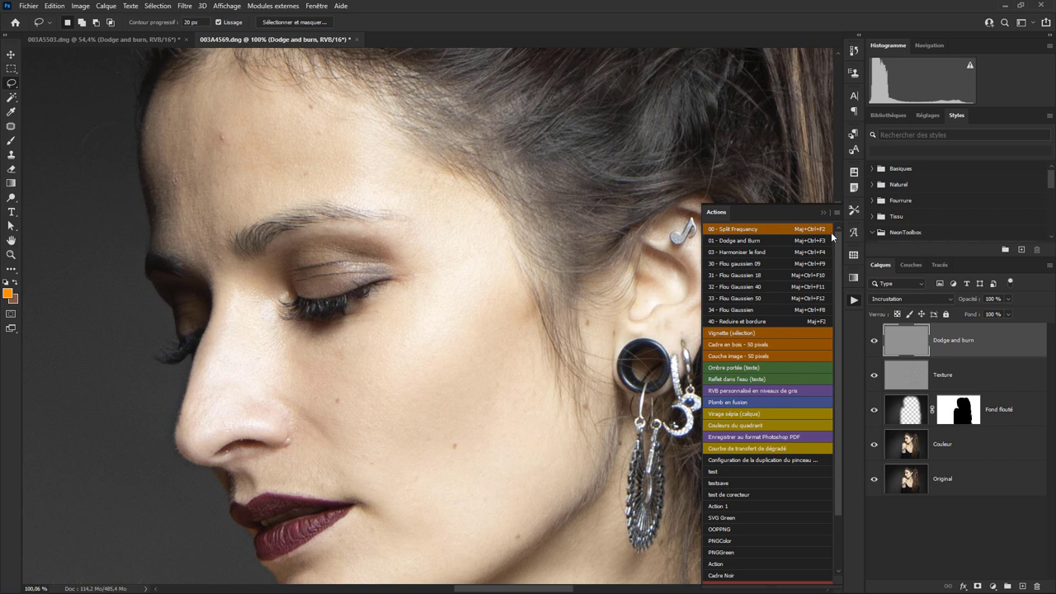
left_click(837, 211)
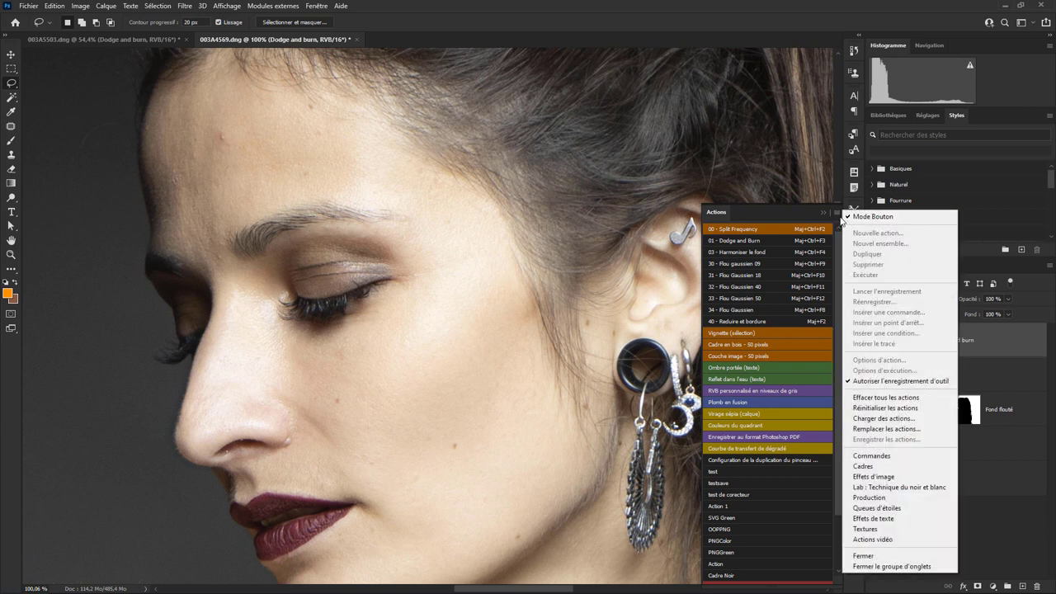
left_click(835, 212)
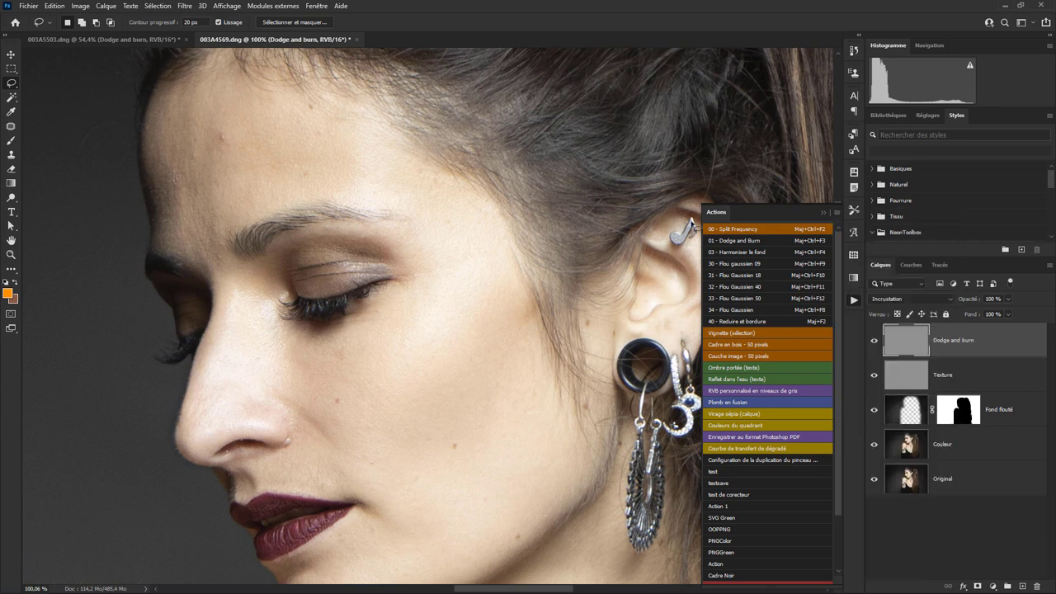